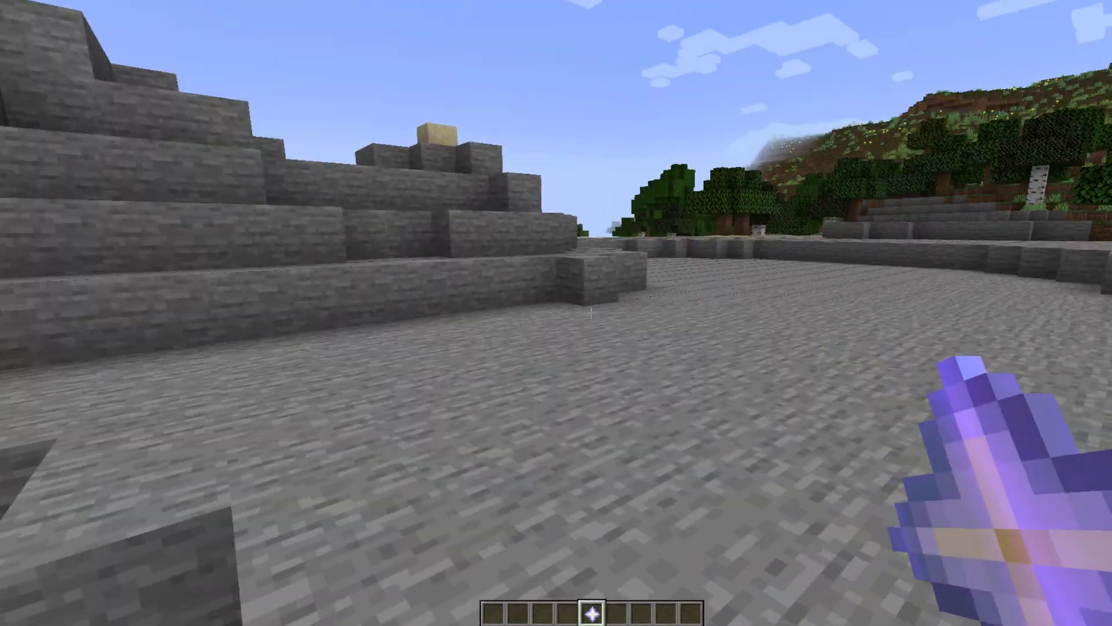
key("w")
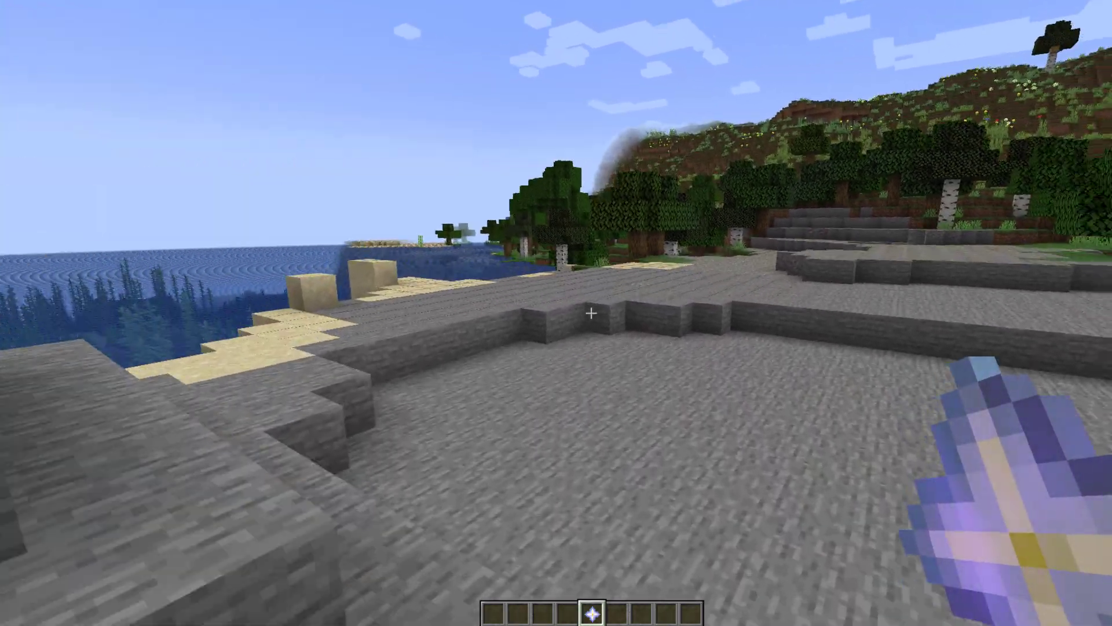
scroll(556, 312, "down", 2)
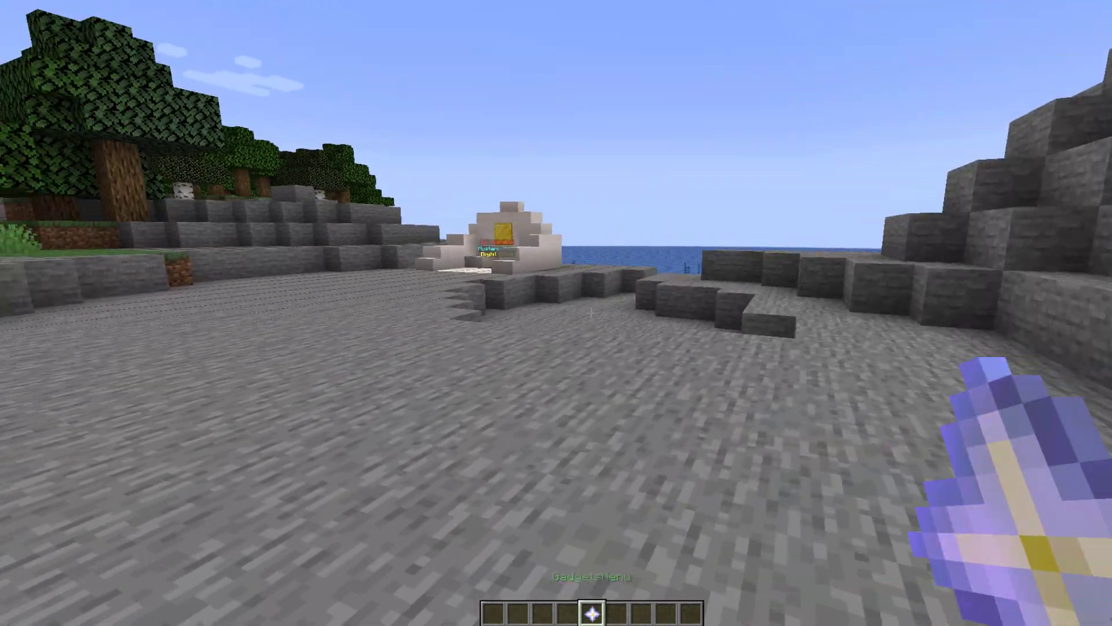
key("w")
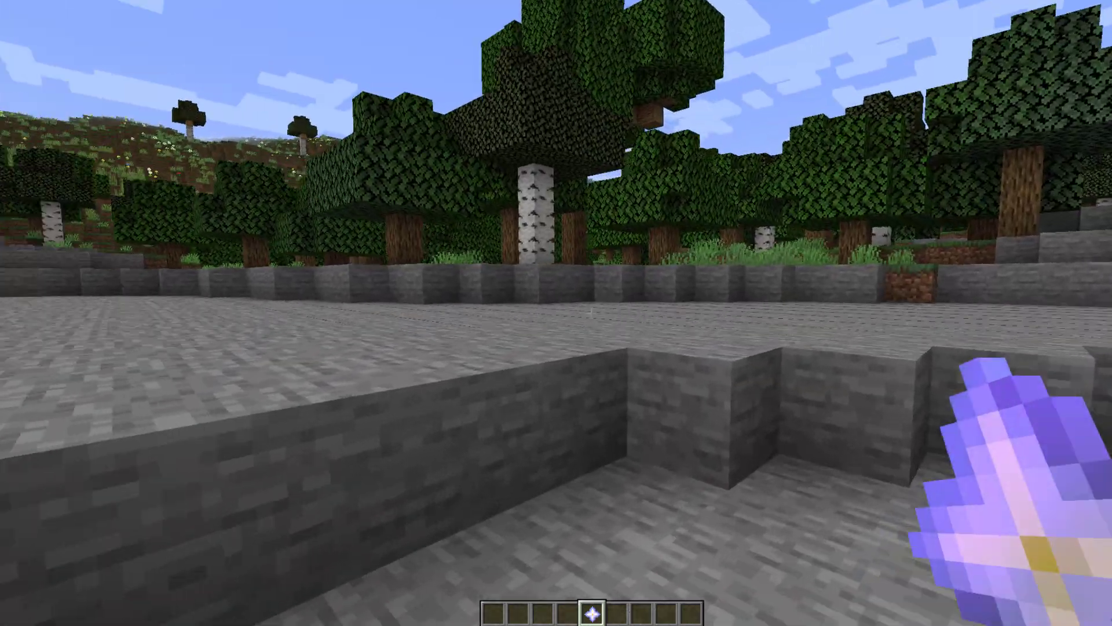
key("space")
key("w")
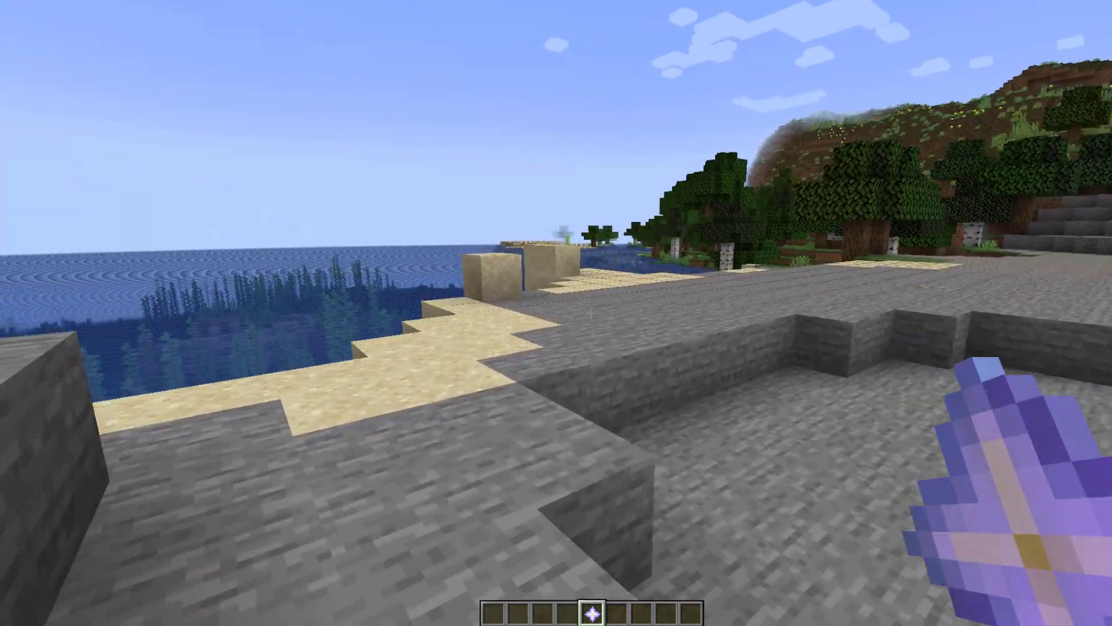
key("w")
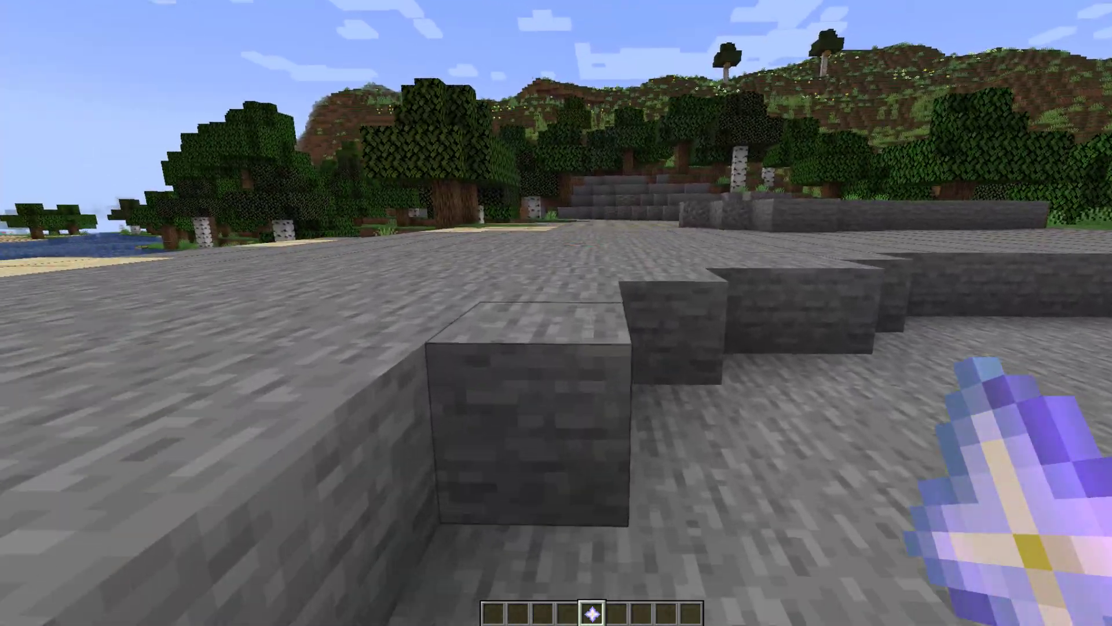
key("w")
key("space")
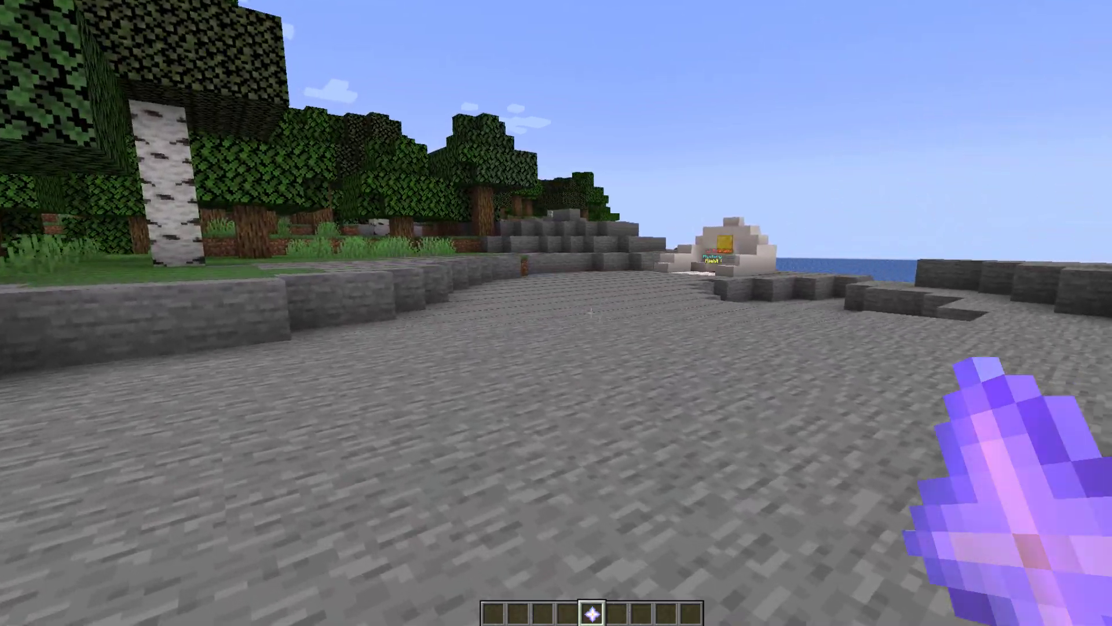
key("d")
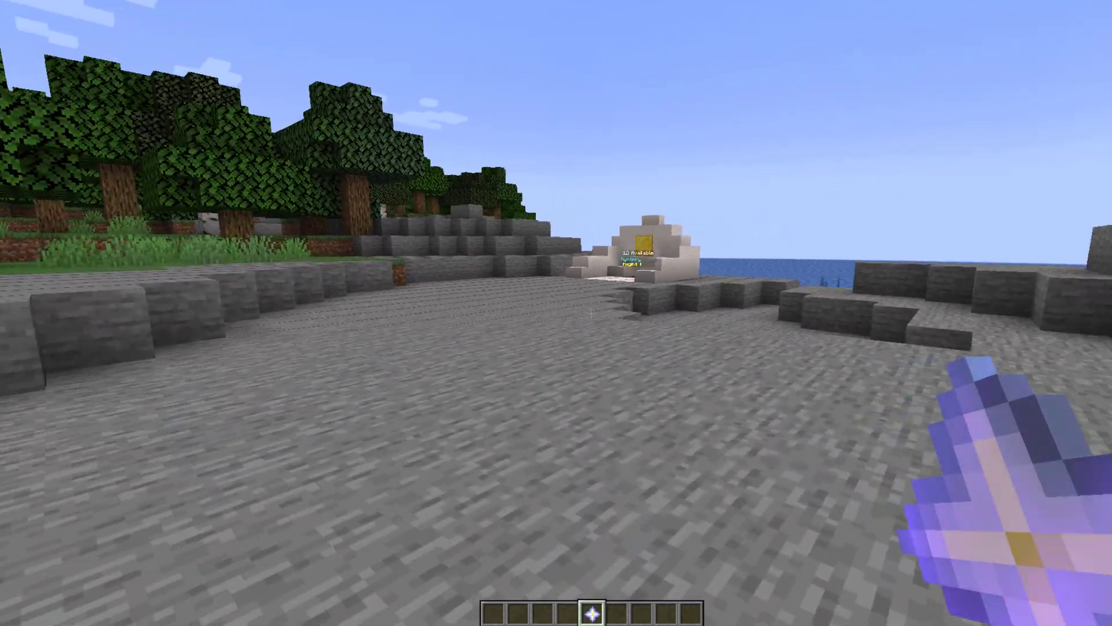
key("w")
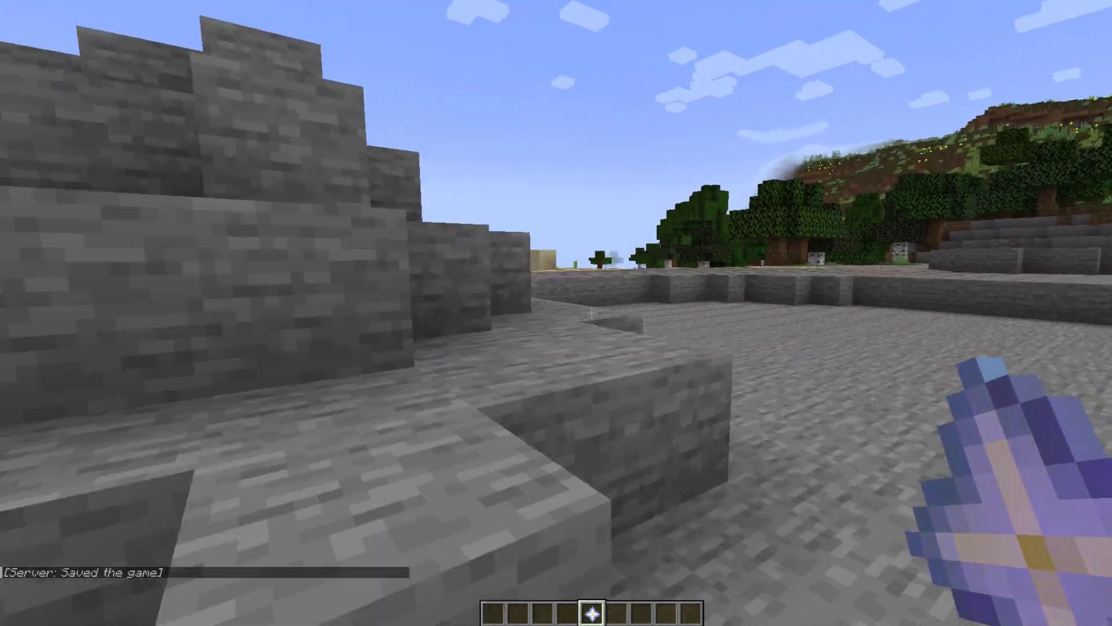
key("w")
key("space")
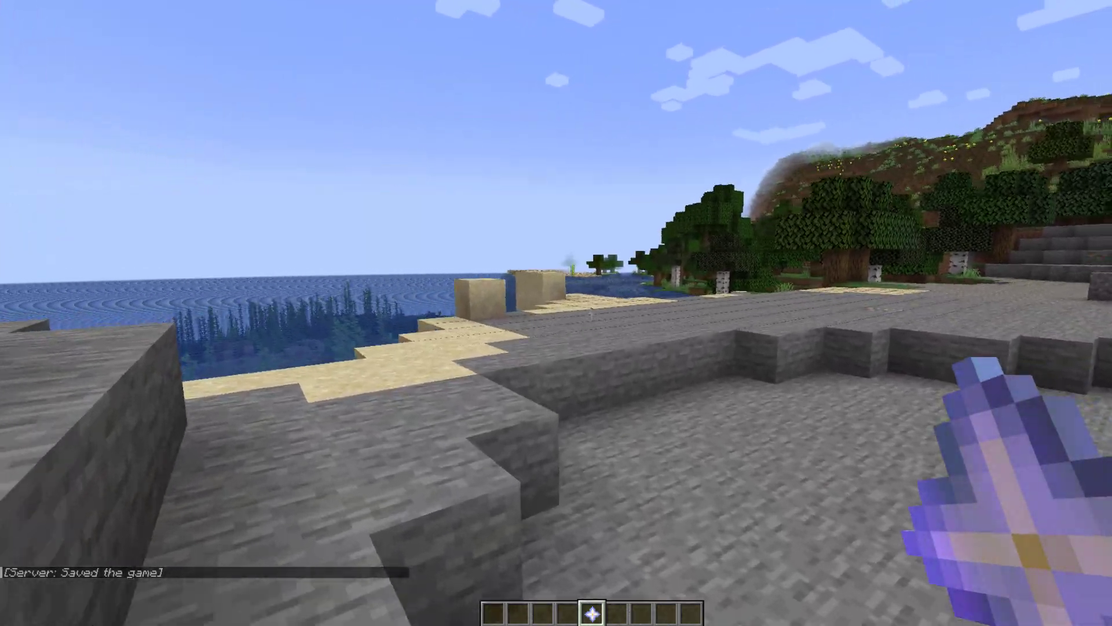
key("w")
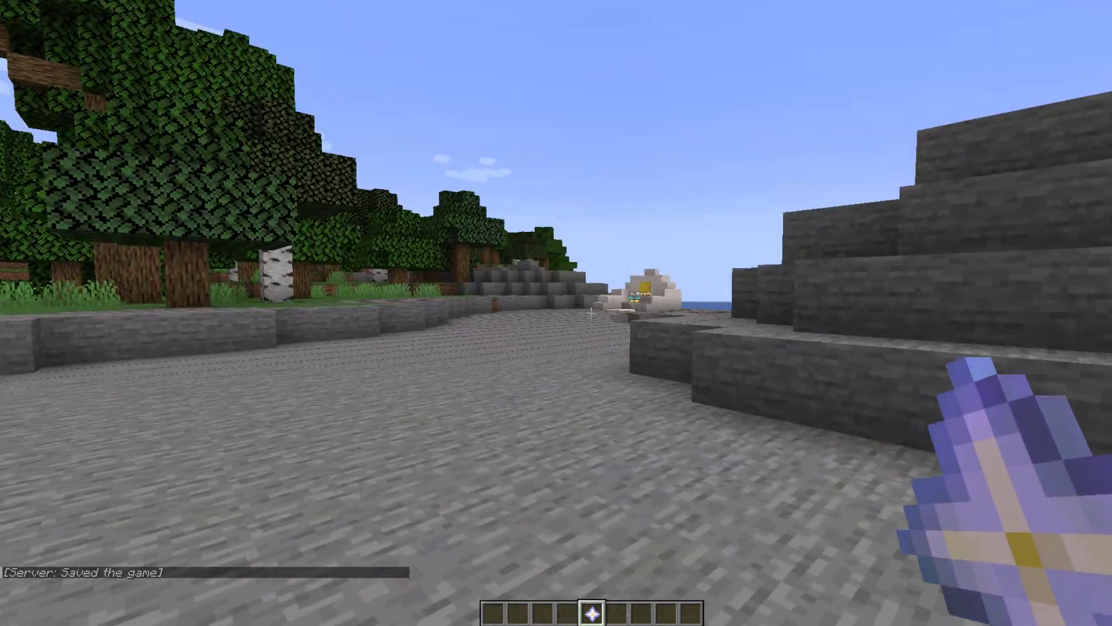
key("a")
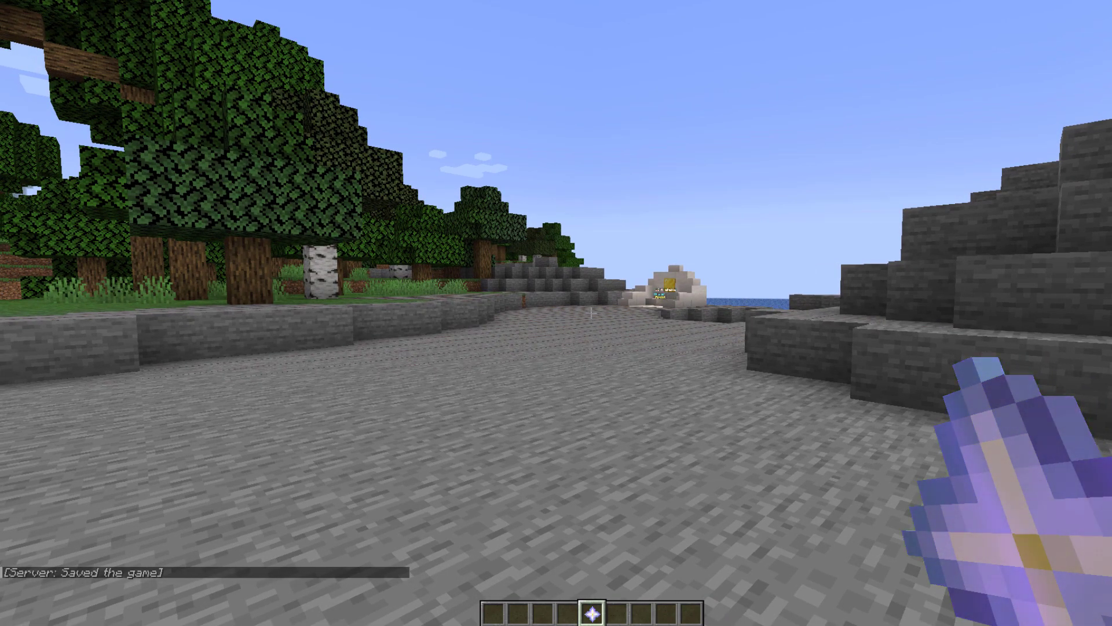
key("w")
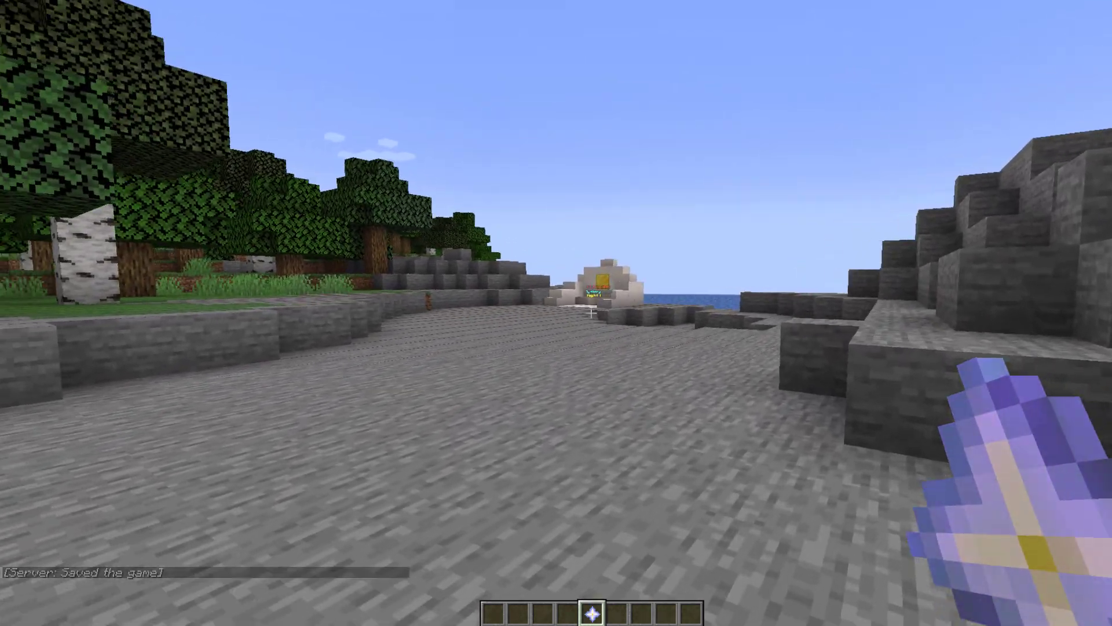
key("w")
key("s")
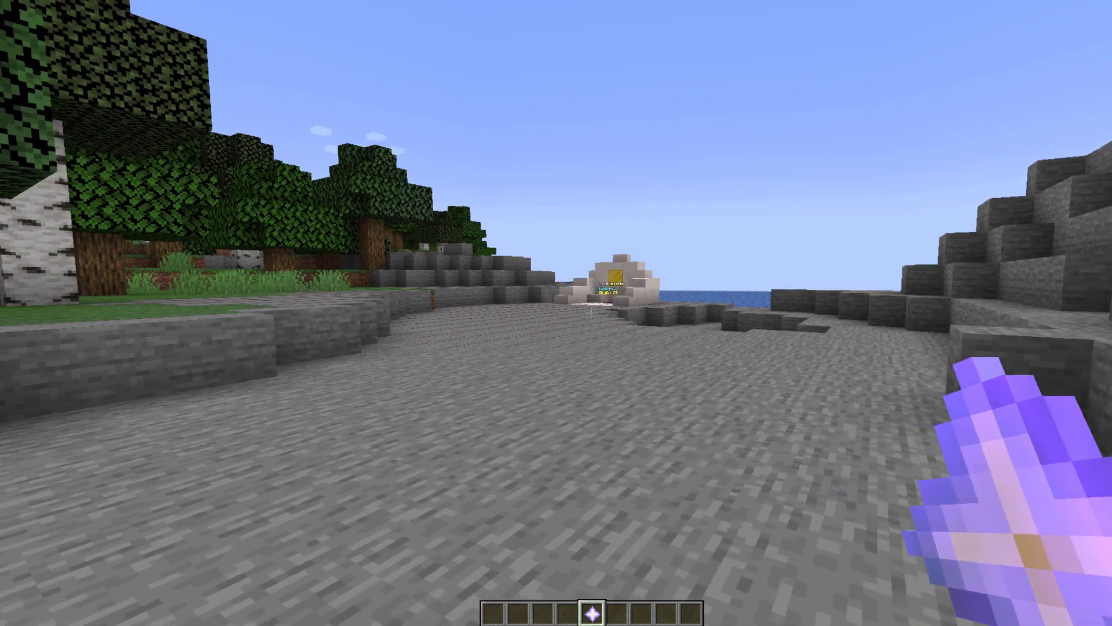
Read the GadgetsMenu item's description in the inventory and browse the plugin's Hats pages up to page 5
key("e")
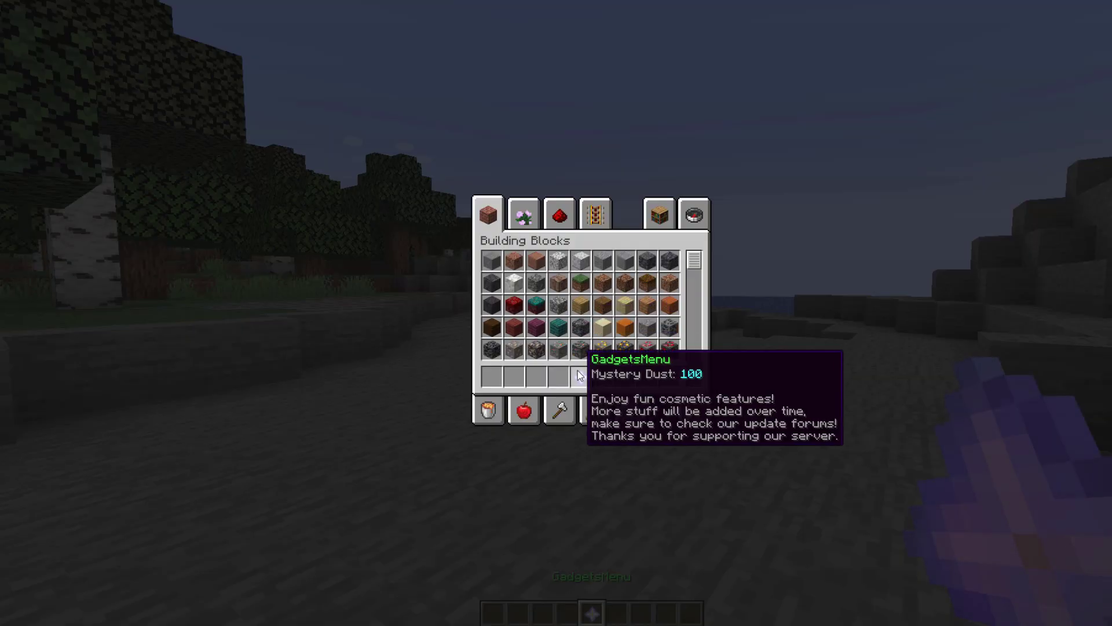
key("e")
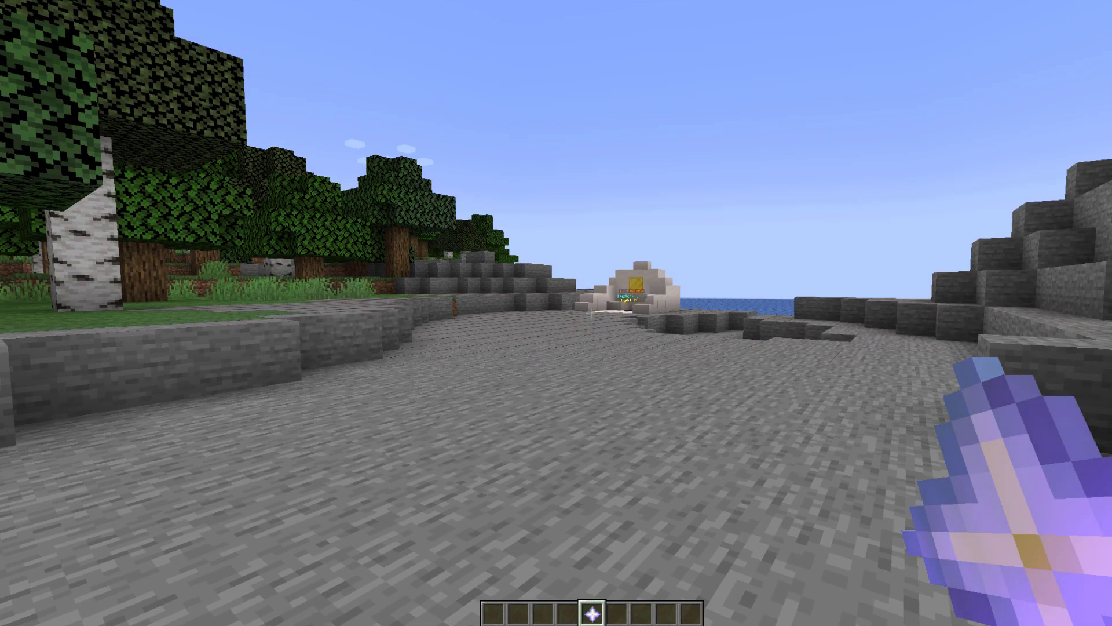
right_click(556, 313)
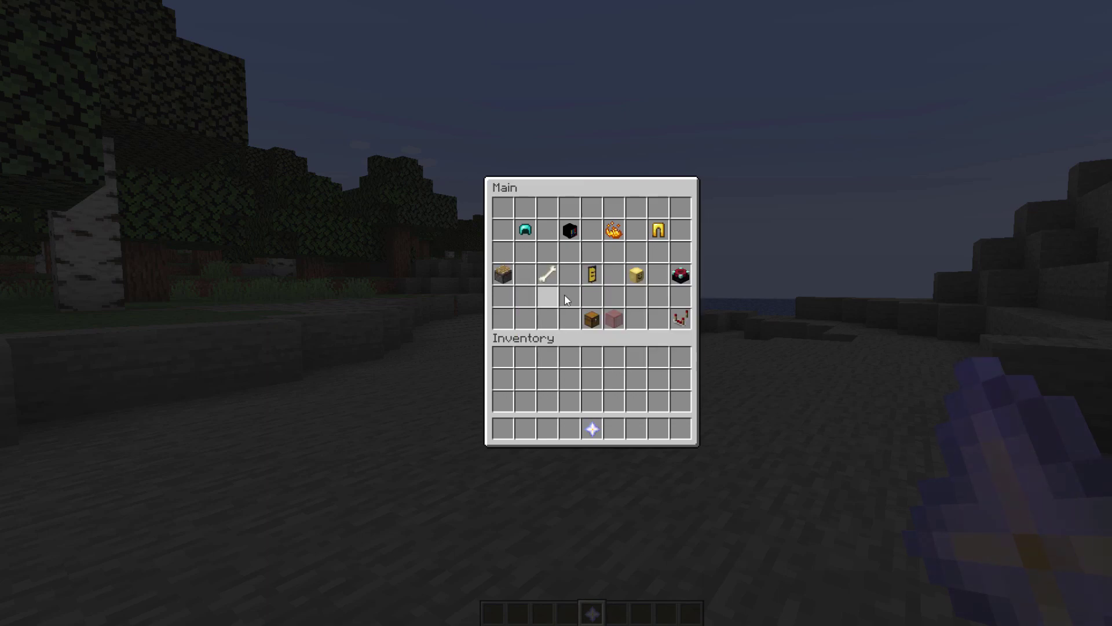
left_click(526, 232)
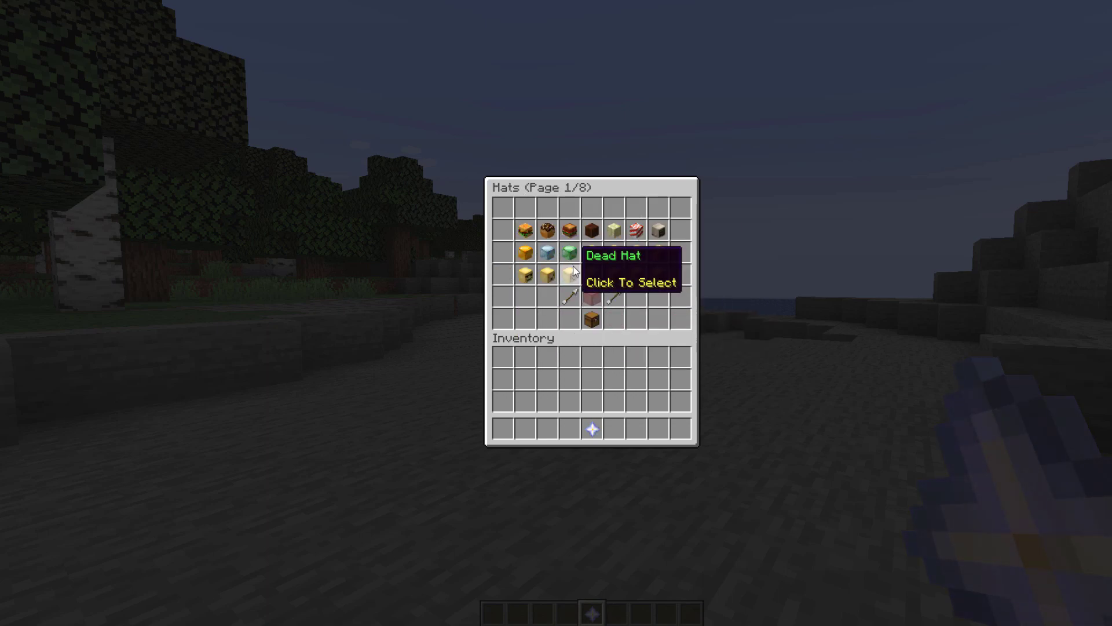
left_click(614, 298)
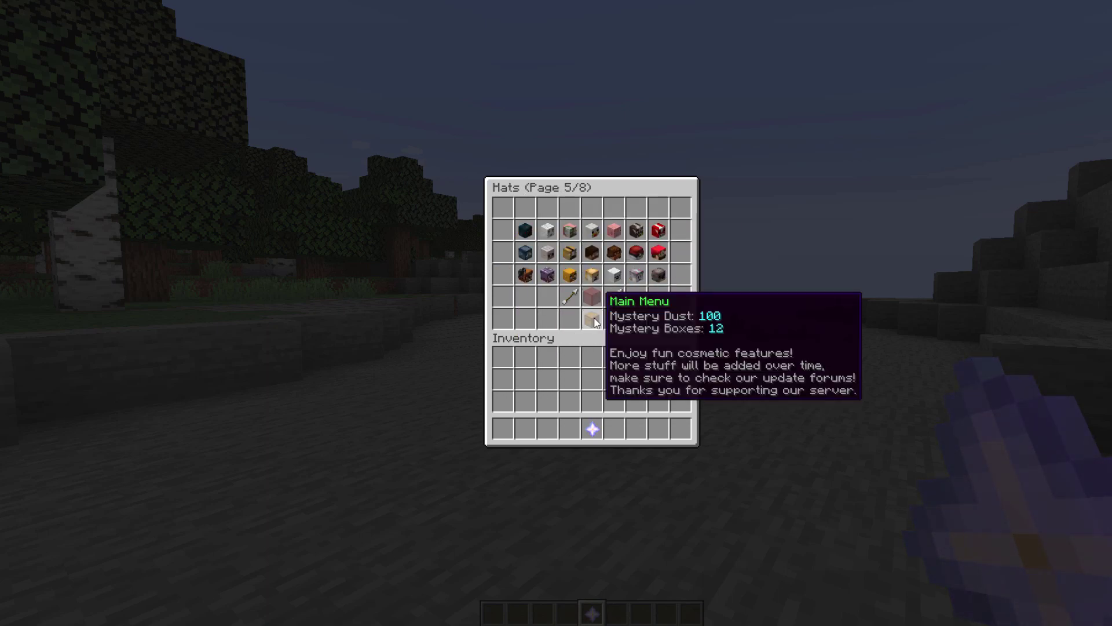
left_click(592, 318)
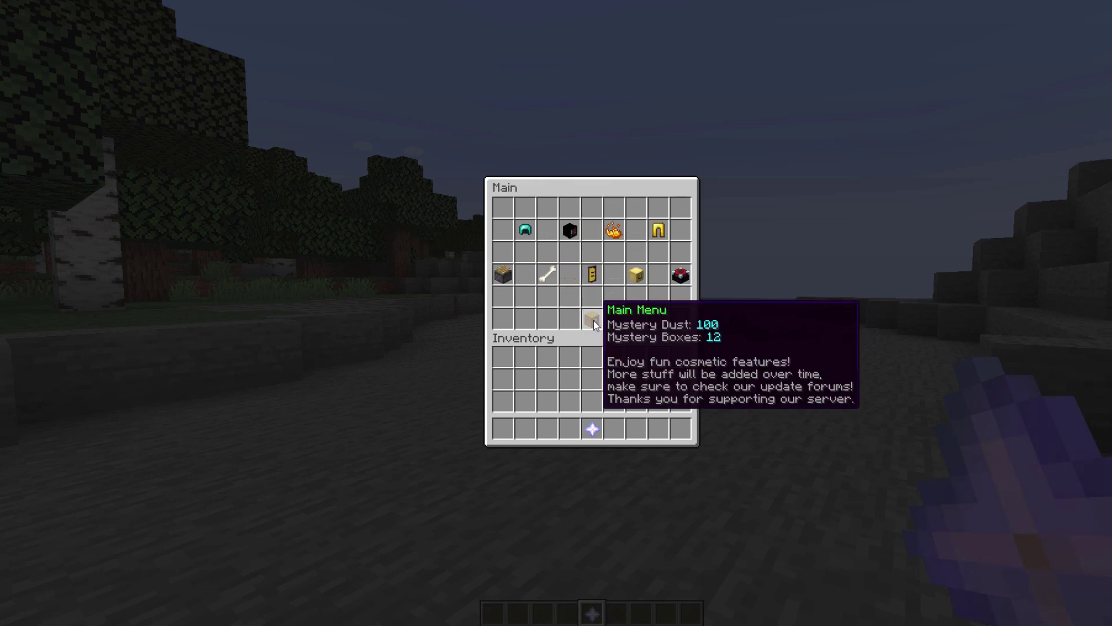
Equip the Color Block Animated Hat from the Animated Hats and show the character in third-person view
left_click(568, 235)
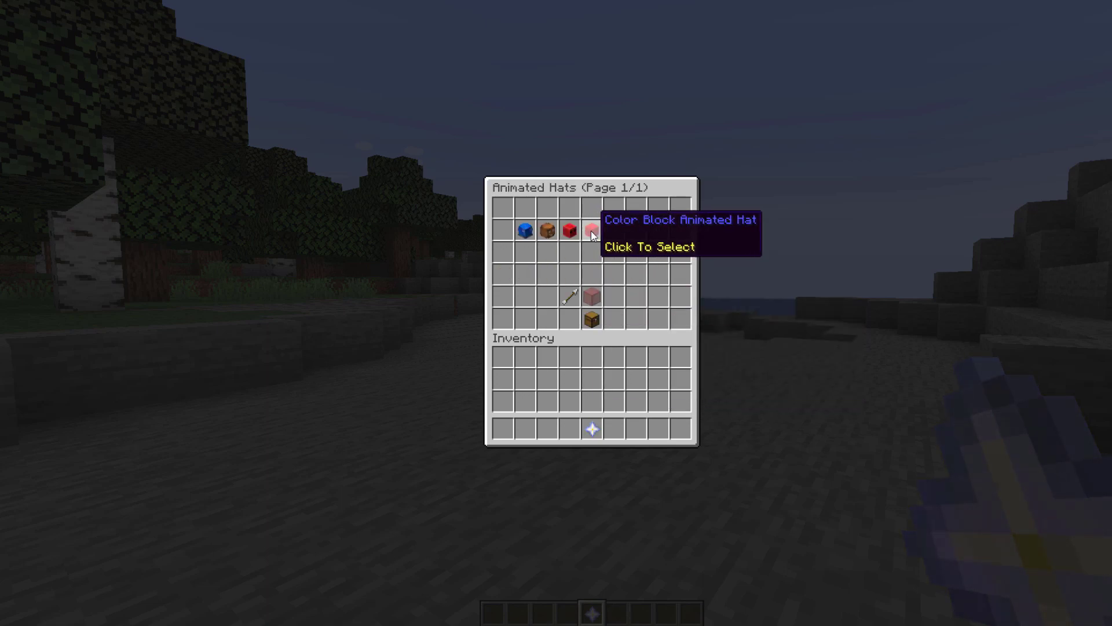
left_click(590, 231)
key("F5")
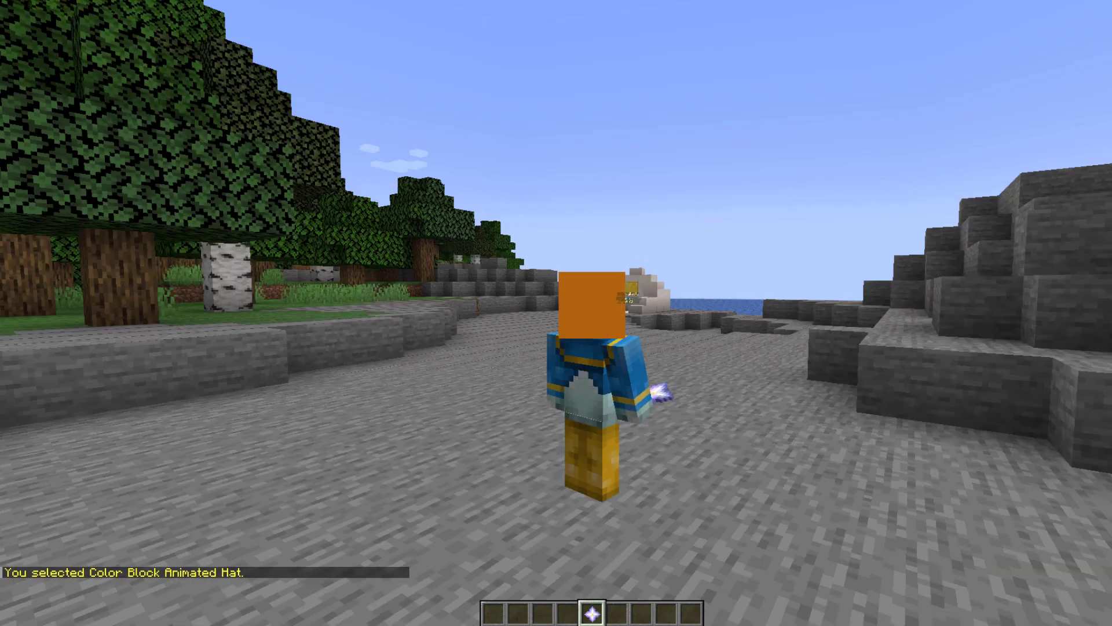
key("w")
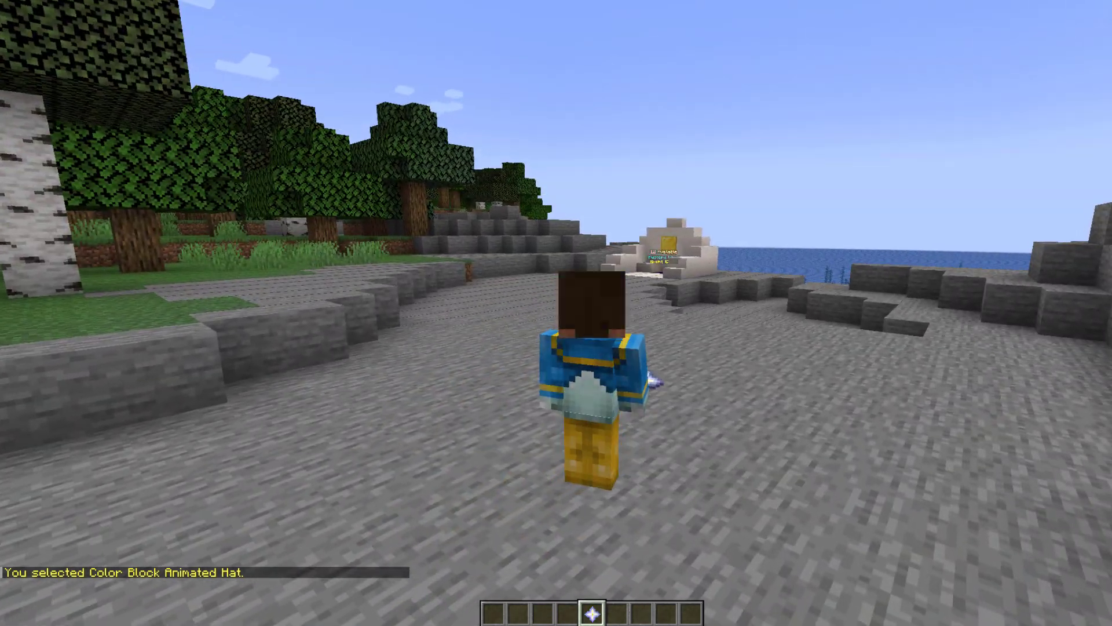
Select the Creeper Astronaut Gadget from the Mobs & NPCs gadgets and use it to shoot a creeper into the air
right_click(556, 313)
left_click(512, 276)
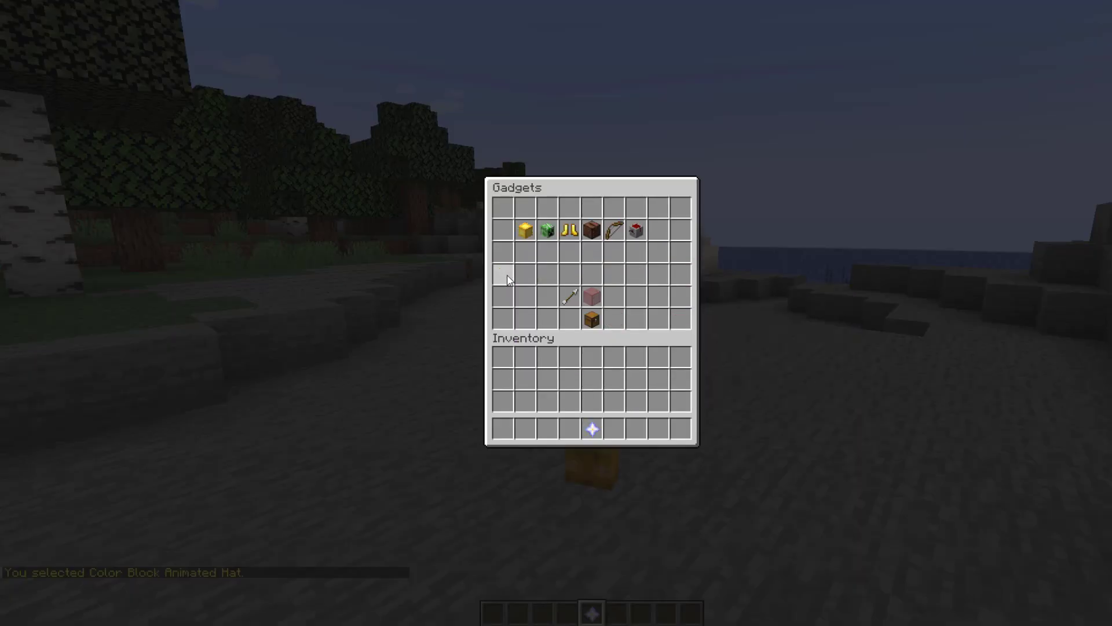
left_click(551, 230)
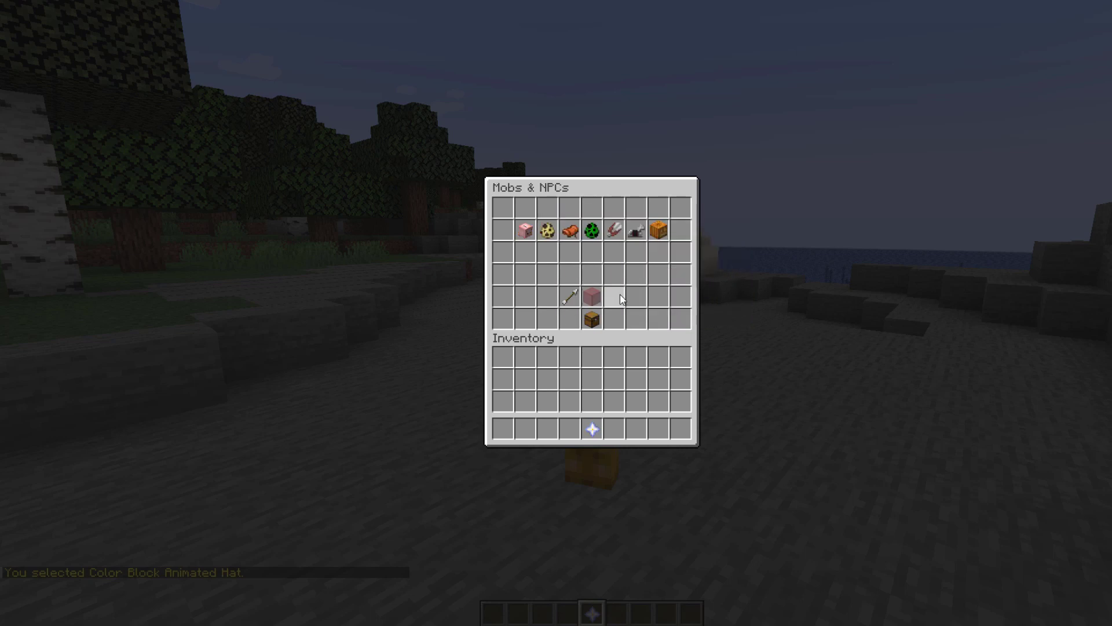
left_click(592, 231)
key("6")
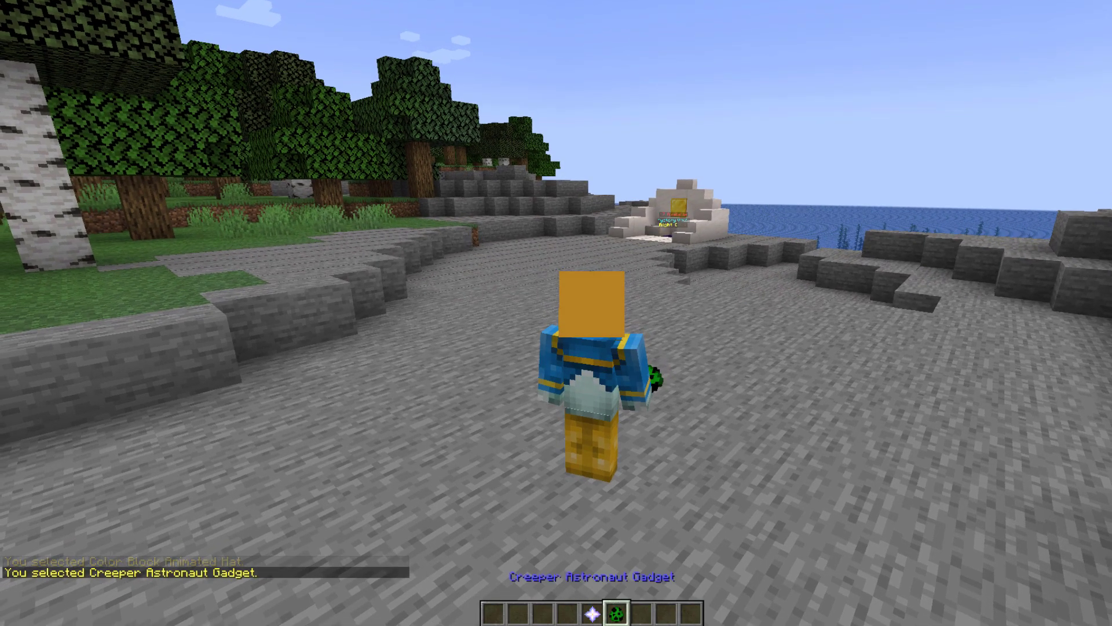
right_click(556, 313)
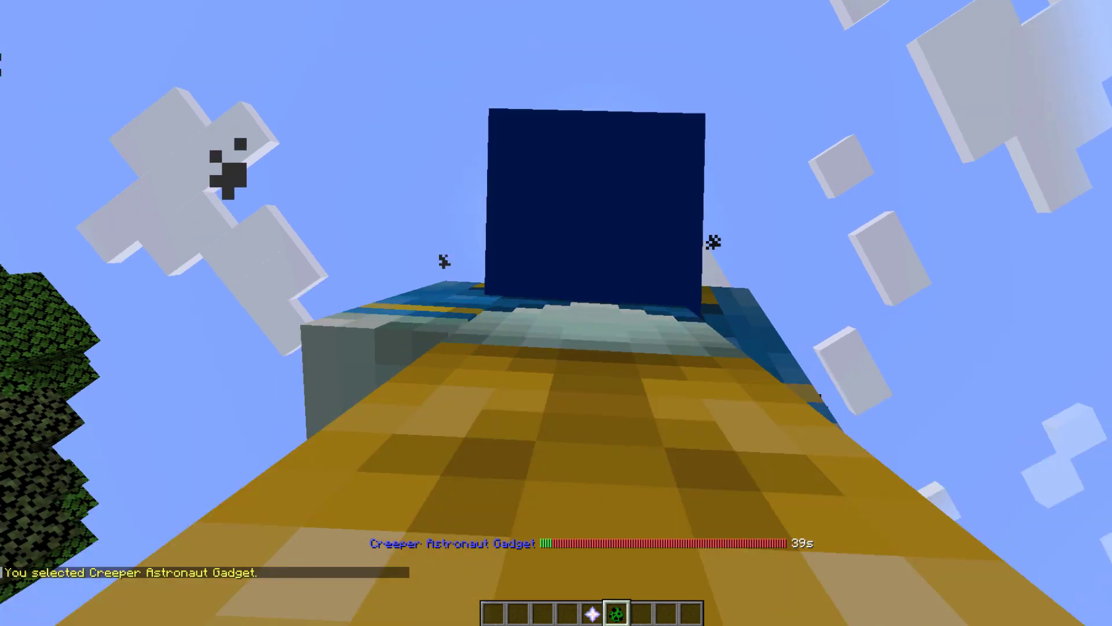
key("w")
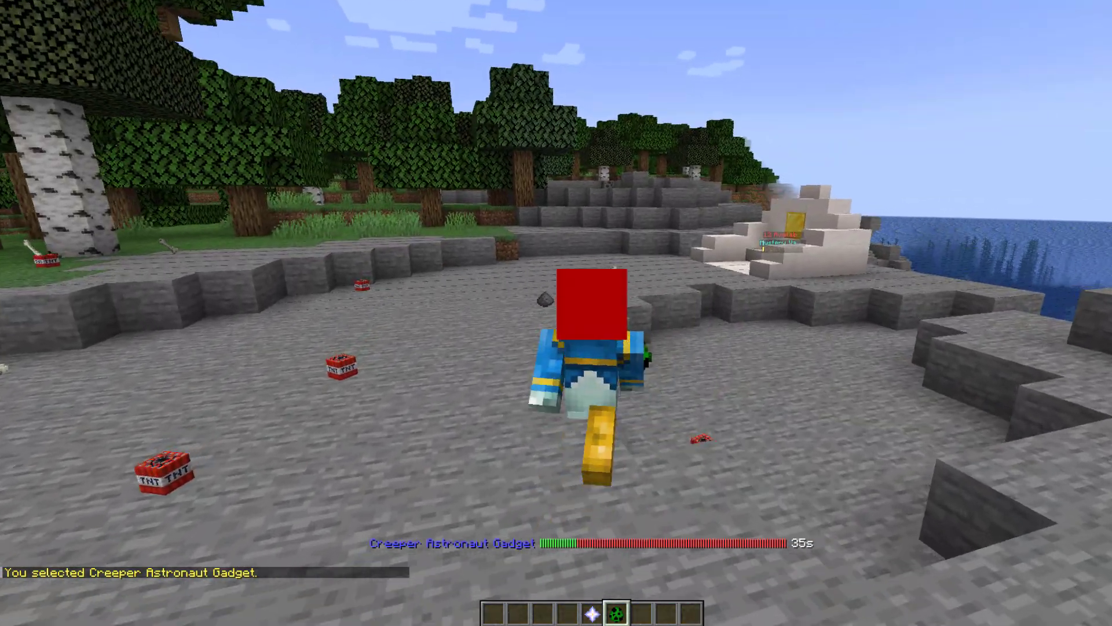
Browse the pet categories, including Sheep, and summon the Powered Creeper pet from the Creeper category
key("5")
right_click(591, 313)
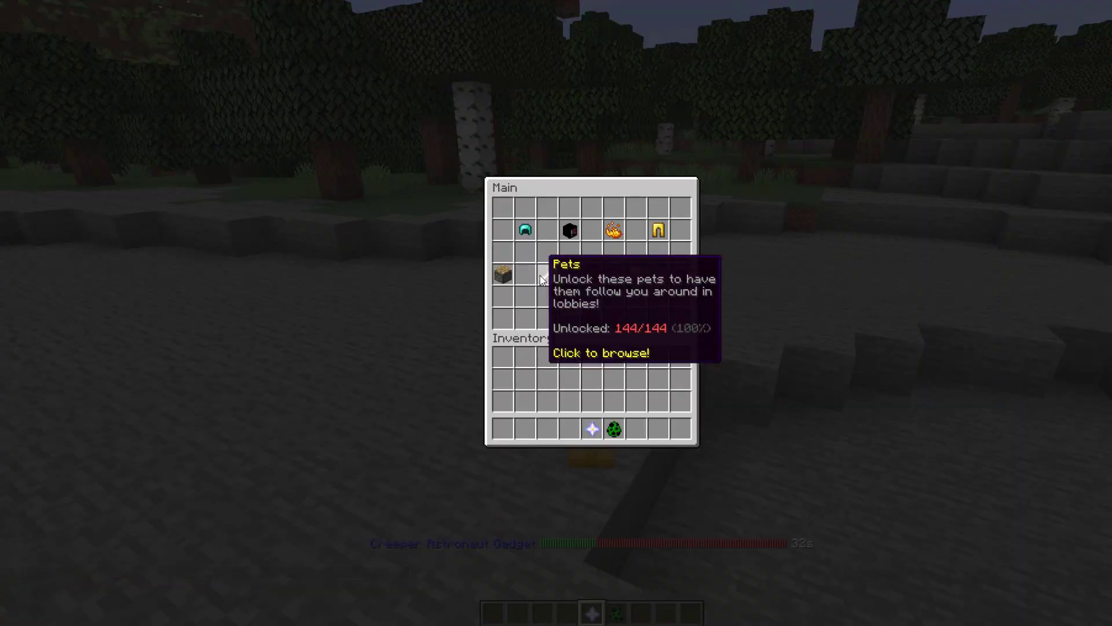
left_click(541, 273)
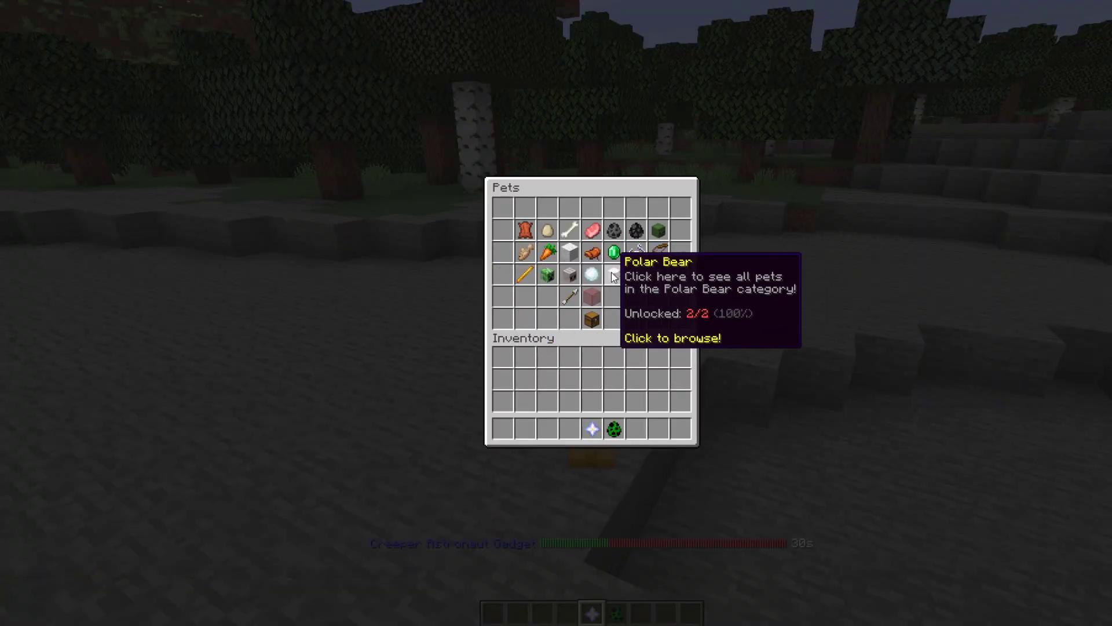
left_click(570, 253)
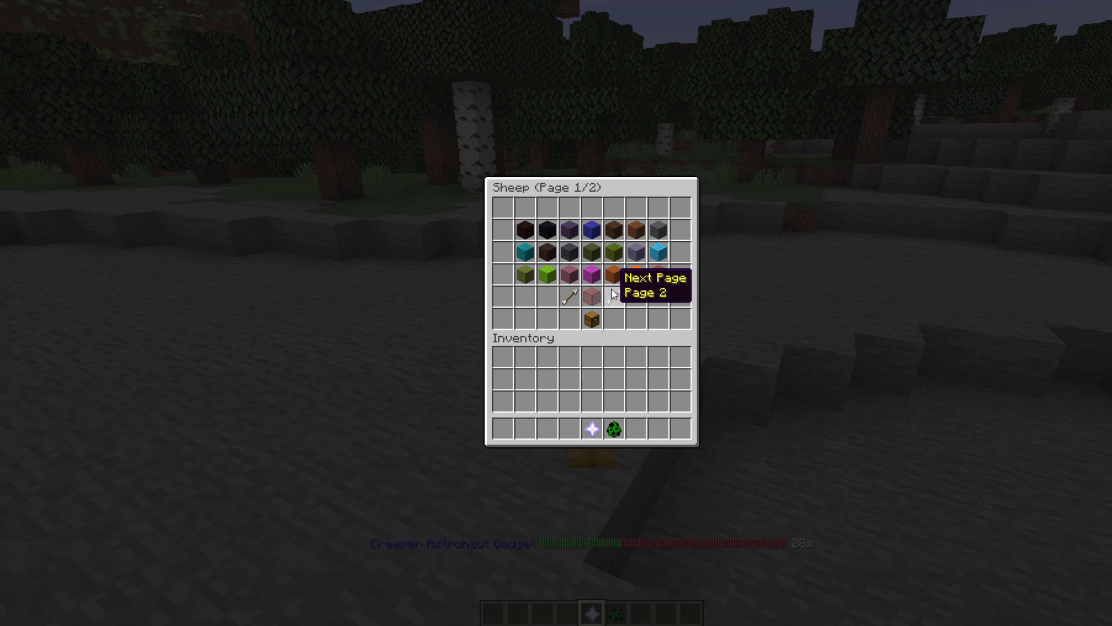
left_click(589, 297)
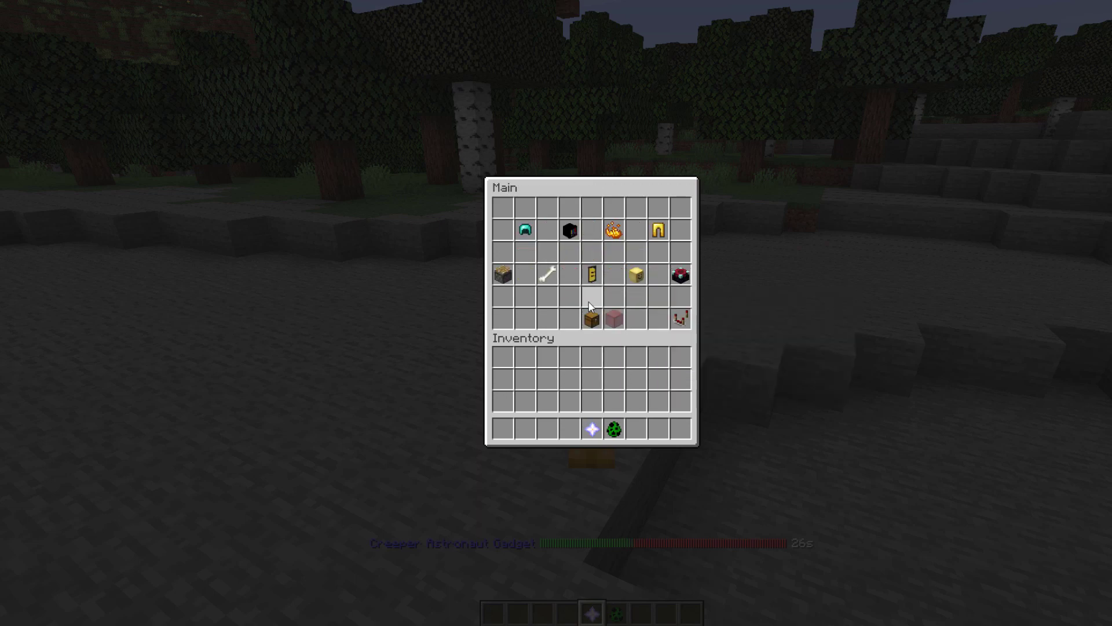
left_click(550, 279)
left_click(547, 278)
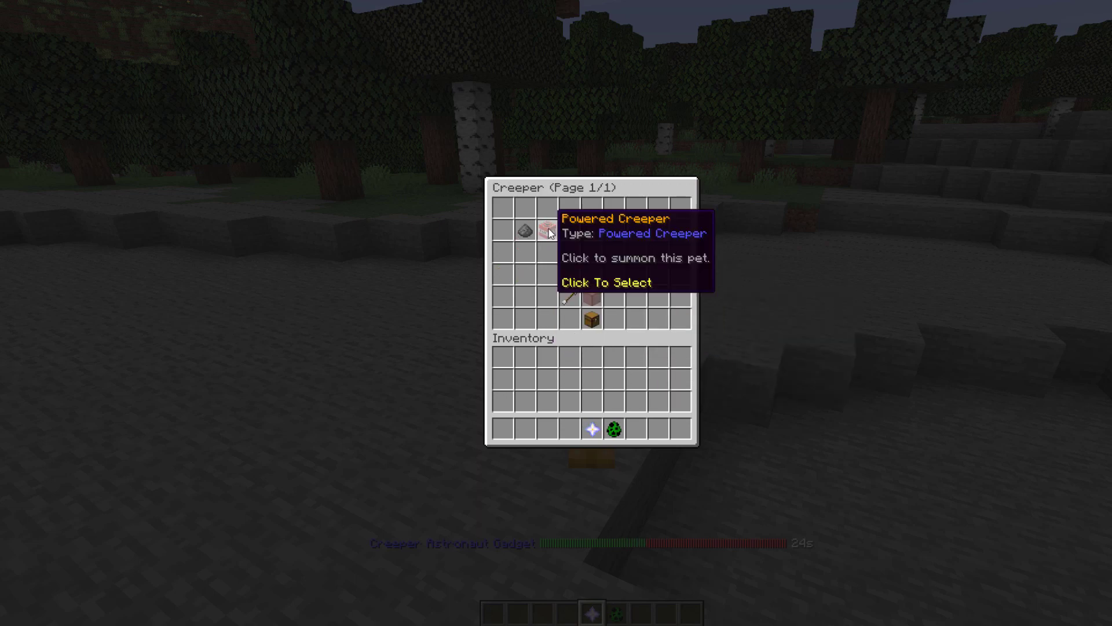
left_click(548, 228)
key("w")
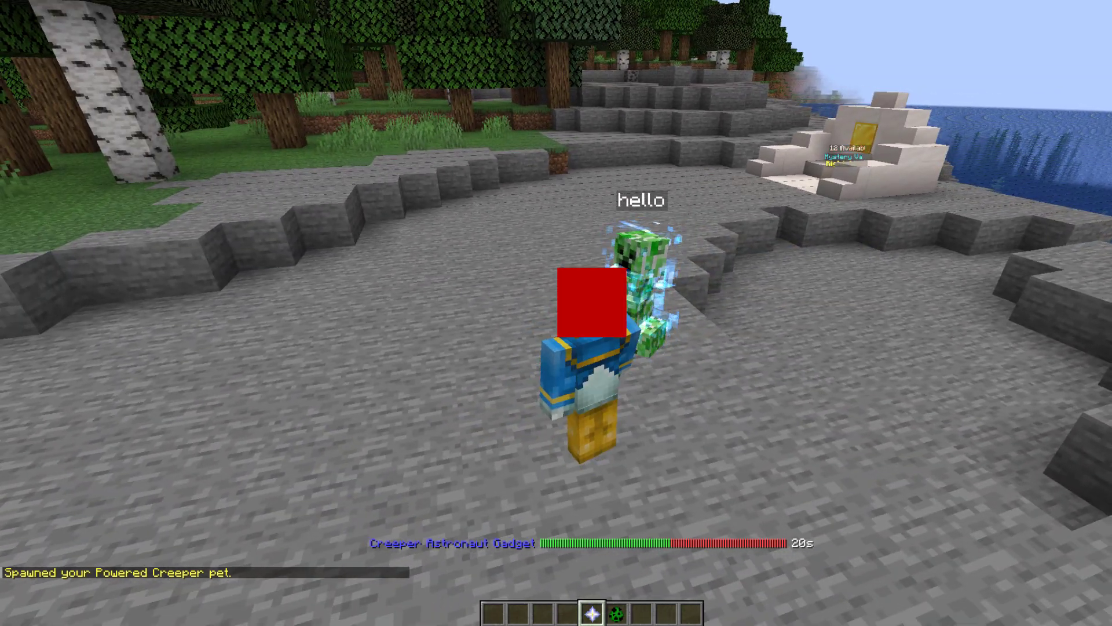
Rename the Powered Creeper pet with the command /gmenu namepet test and walk forward with it following
type("/gmenu ")
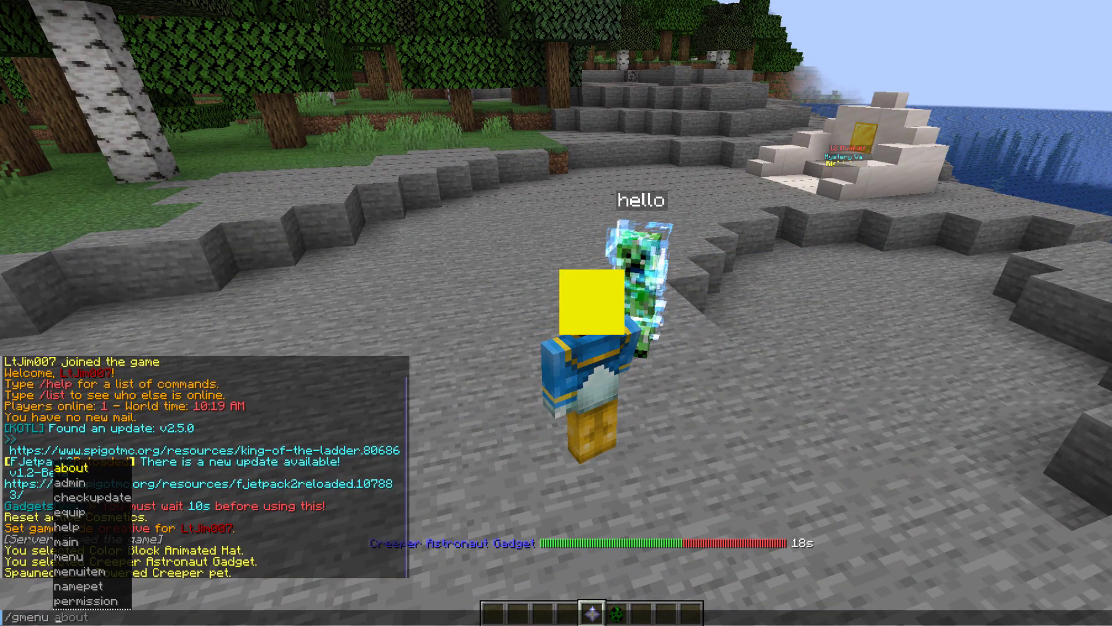
type("namepet test")
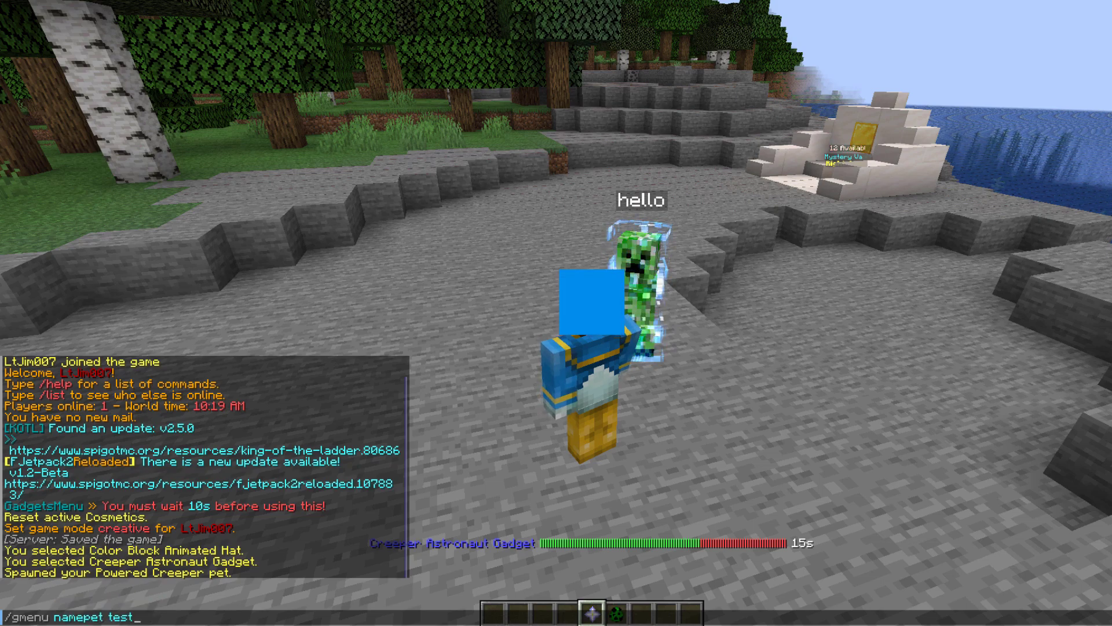
key("Return")
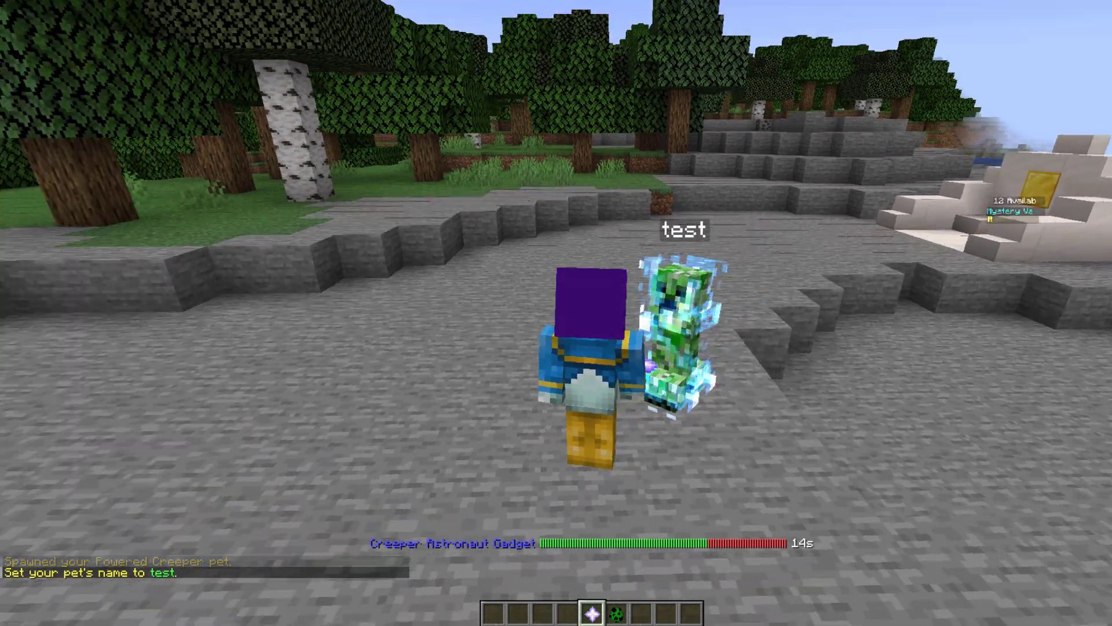
key("w")
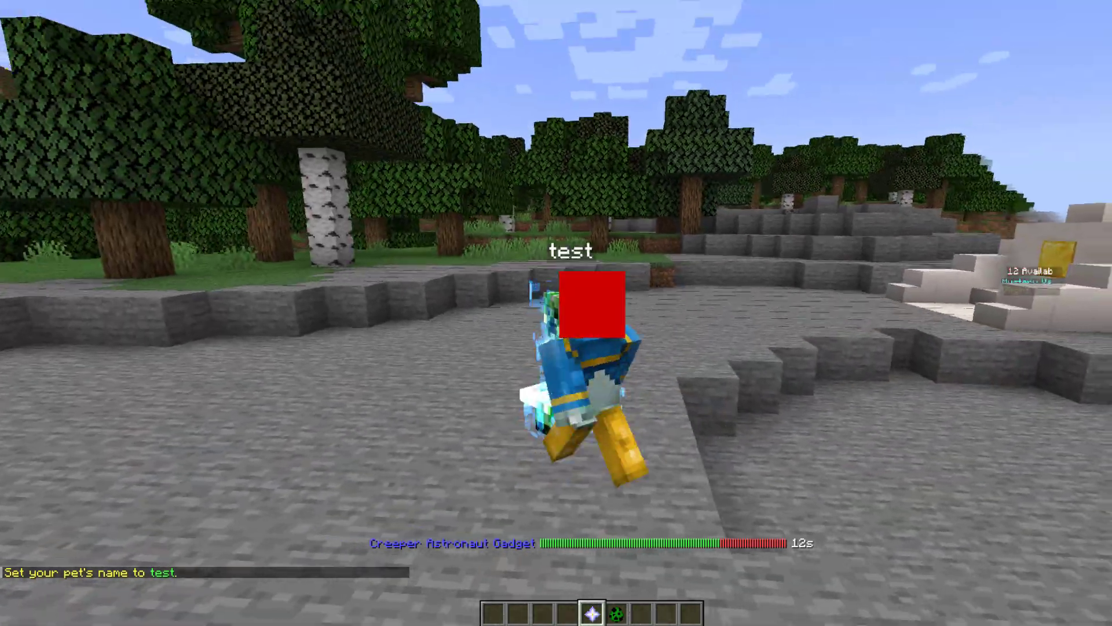
Equip the Superhero Cloak from the plugin's Cloaks category
right_click(592, 313)
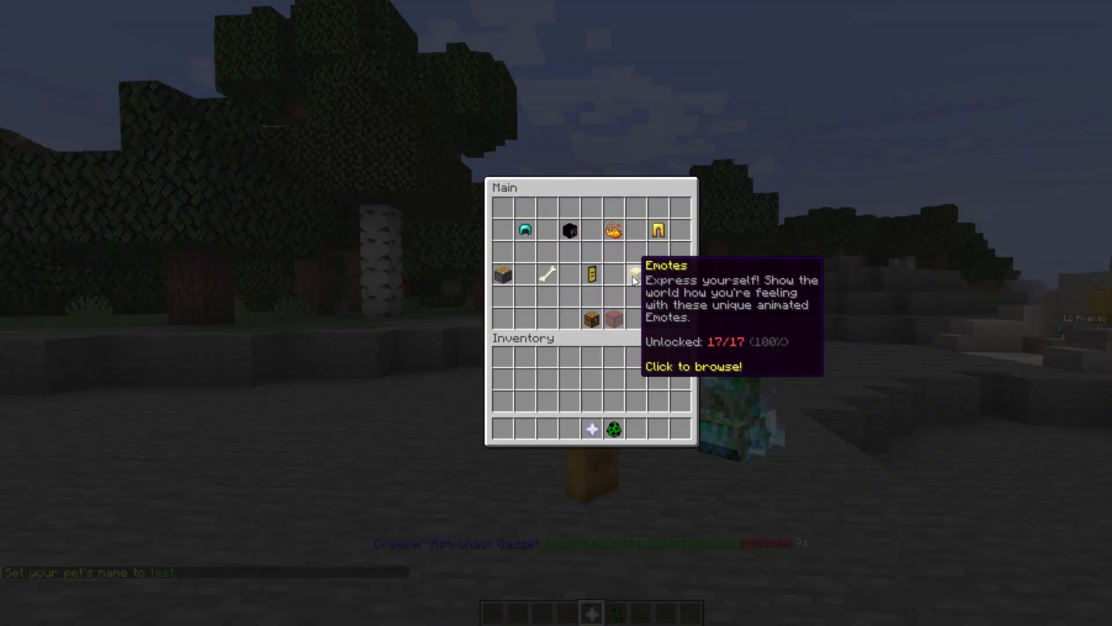
left_click(676, 277)
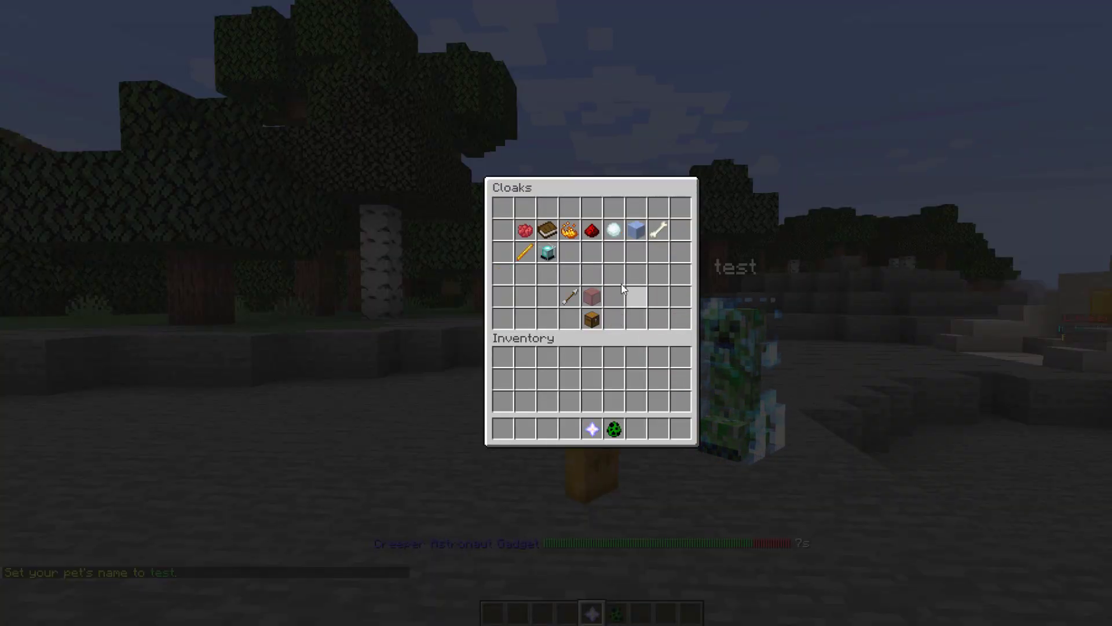
left_click(527, 231)
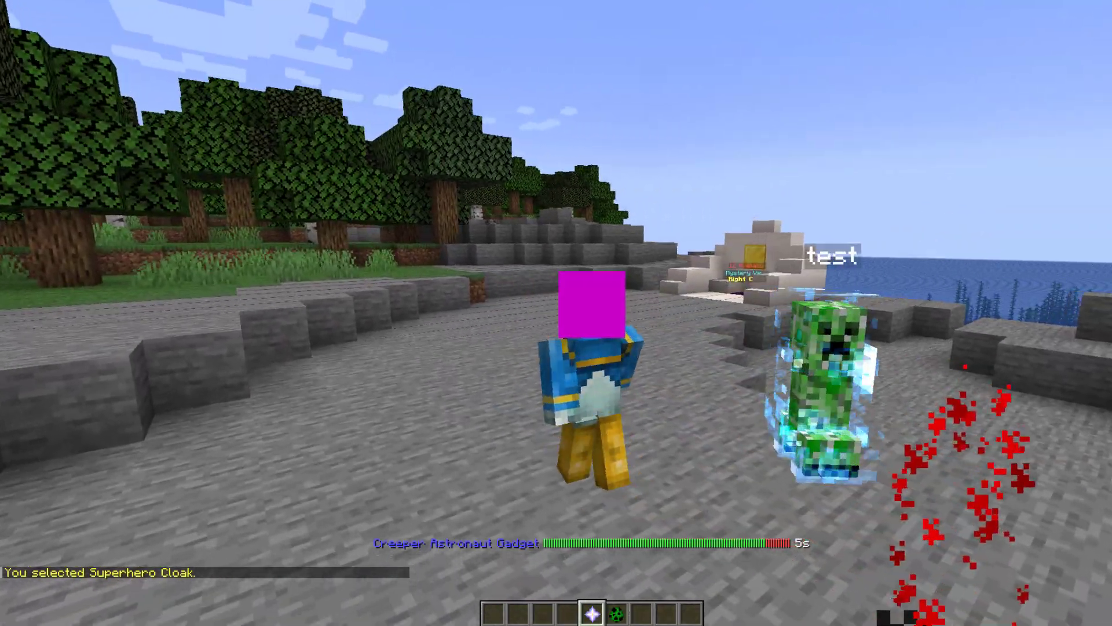
Equip the Holiday Tree Banner from the Banners category, and reset all active cosmetics
right_click(556, 313)
left_click(593, 280)
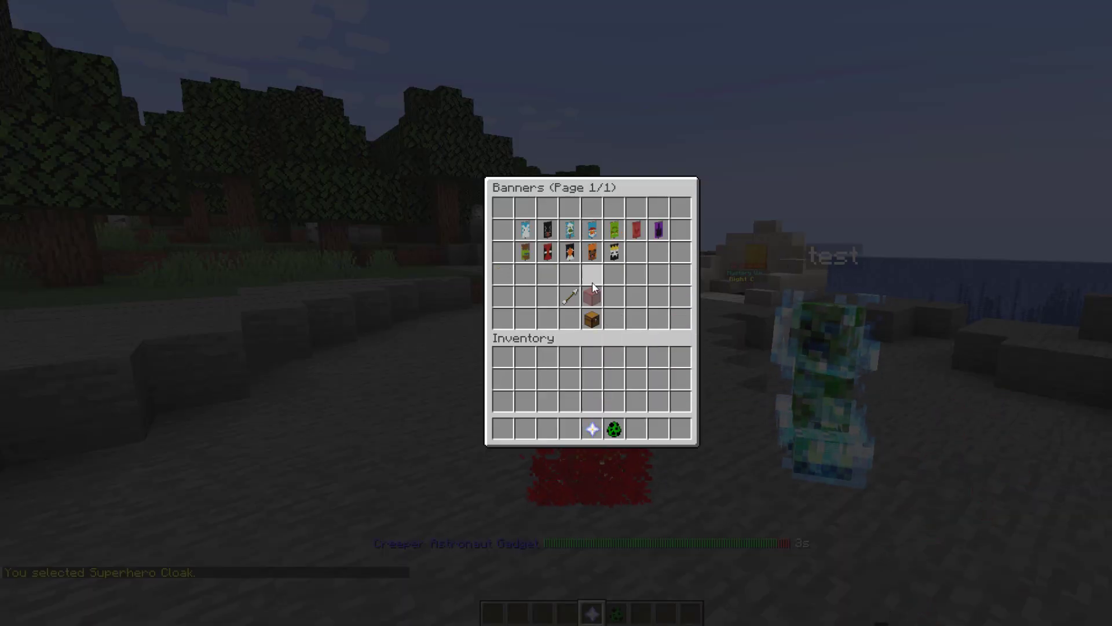
left_click(569, 230)
right_click(556, 313)
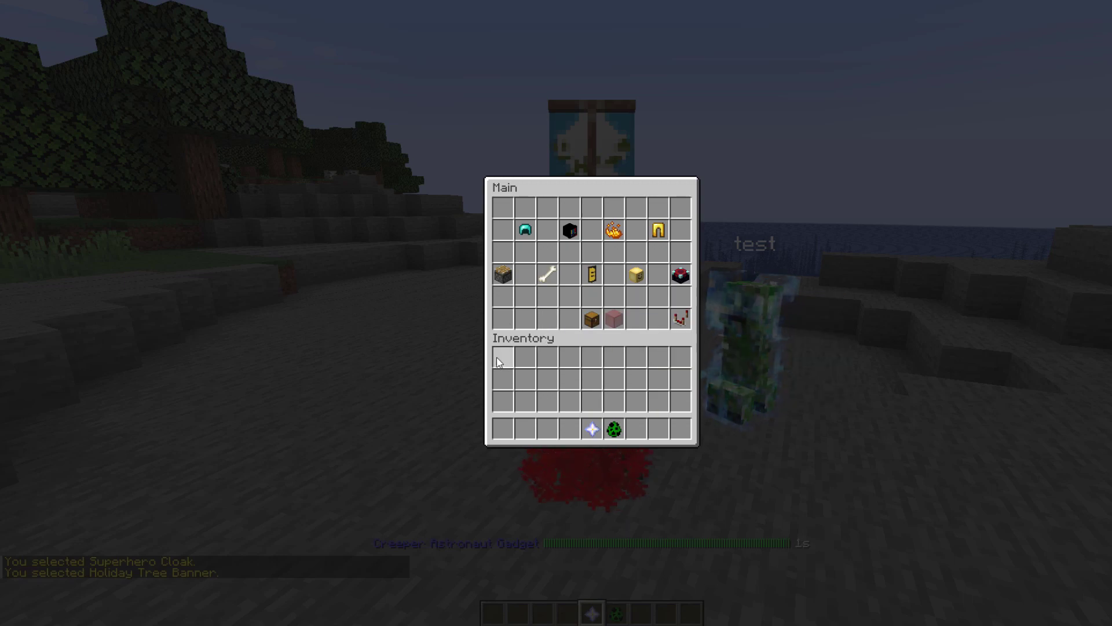
left_click(617, 322)
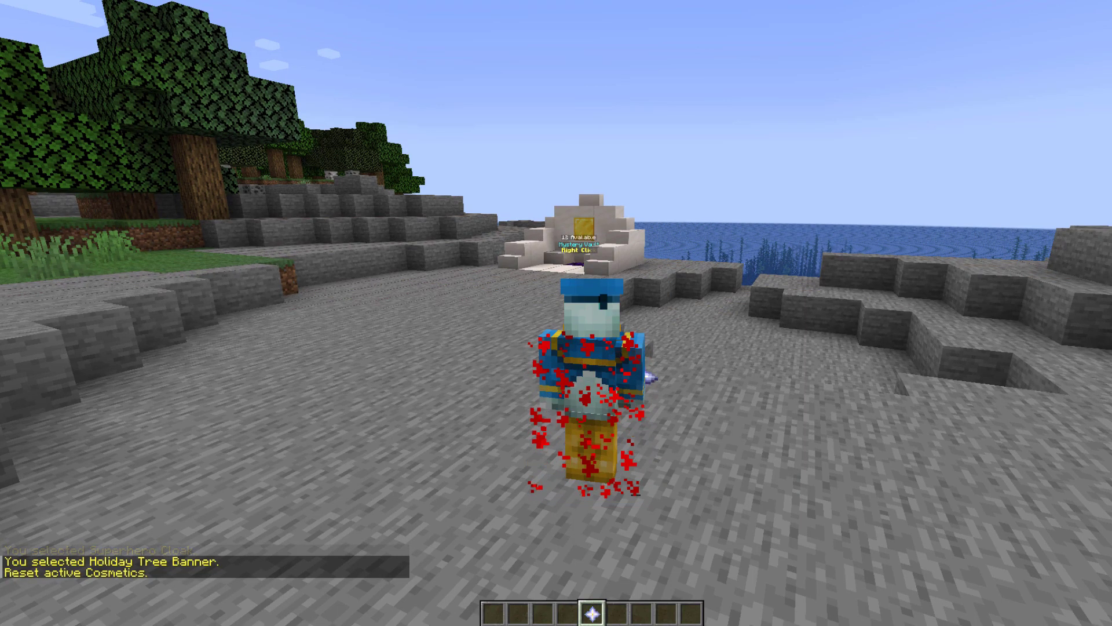
Equip the Plumber Suit's boots, leggings, chestplate and helmet, and show the outfit on the character from the front
right_click(556, 313)
left_click(657, 231)
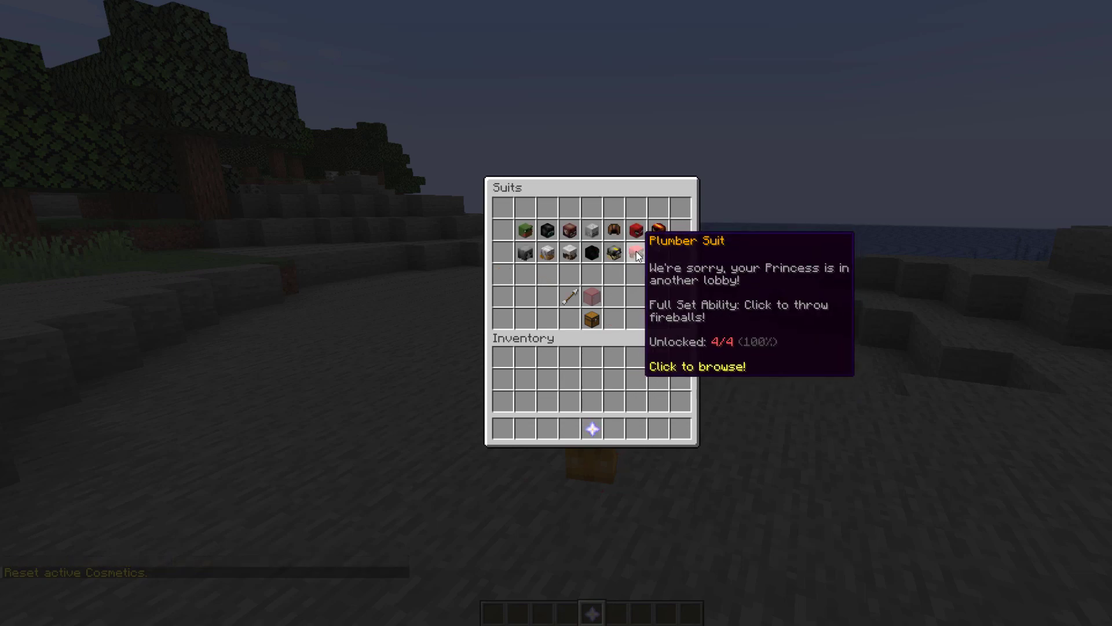
left_click(636, 251)
left_click(599, 275)
left_click(593, 256)
left_click(592, 230)
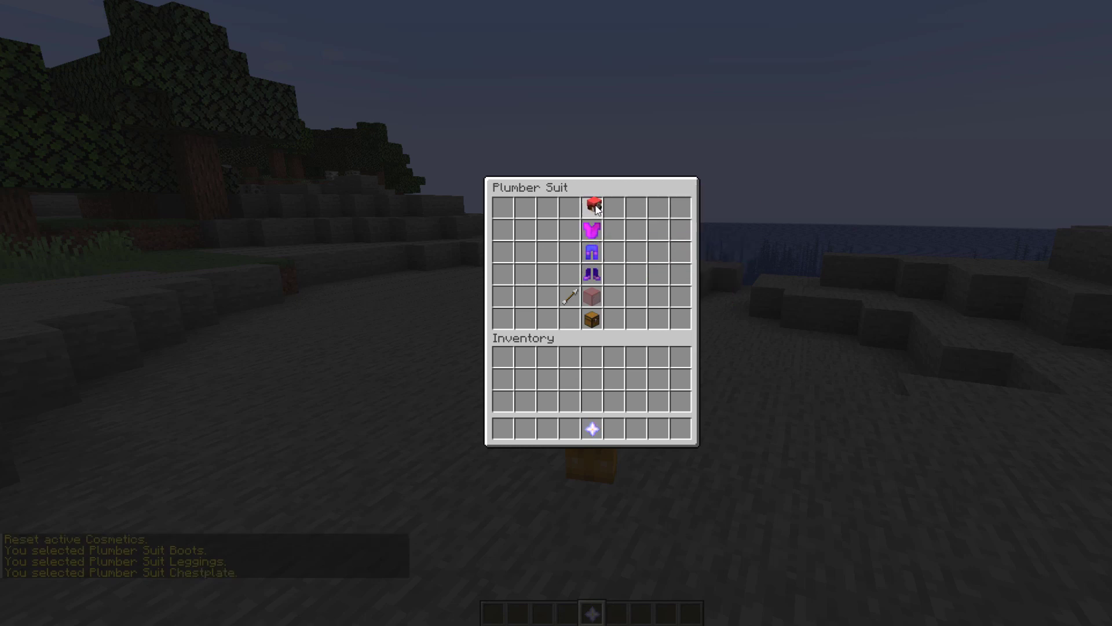
left_click(592, 208)
key("Escape")
key("F5")
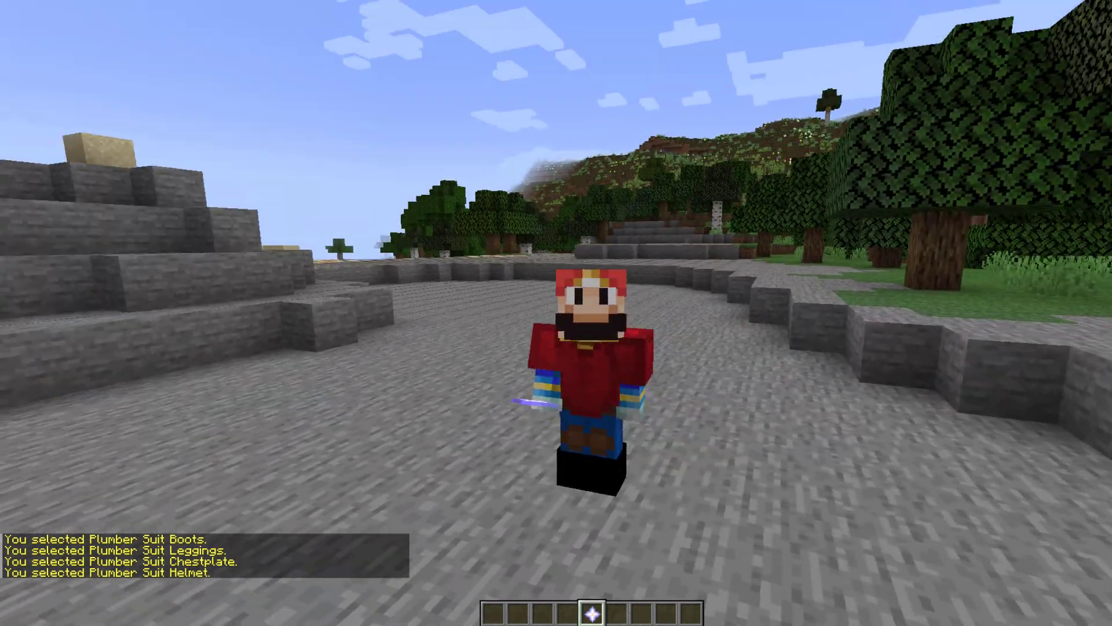
key("F5")
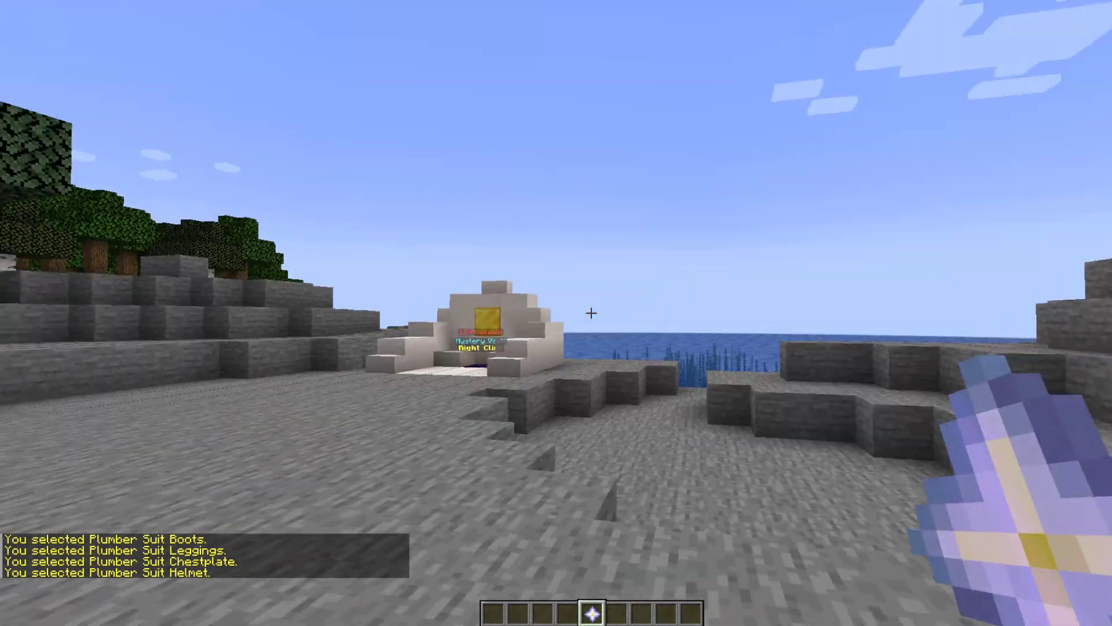
Reset the active cosmetics and equip the banner with the command /gmenu equip banner Holiday_Tree
right_click(591, 312)
left_click(595, 317)
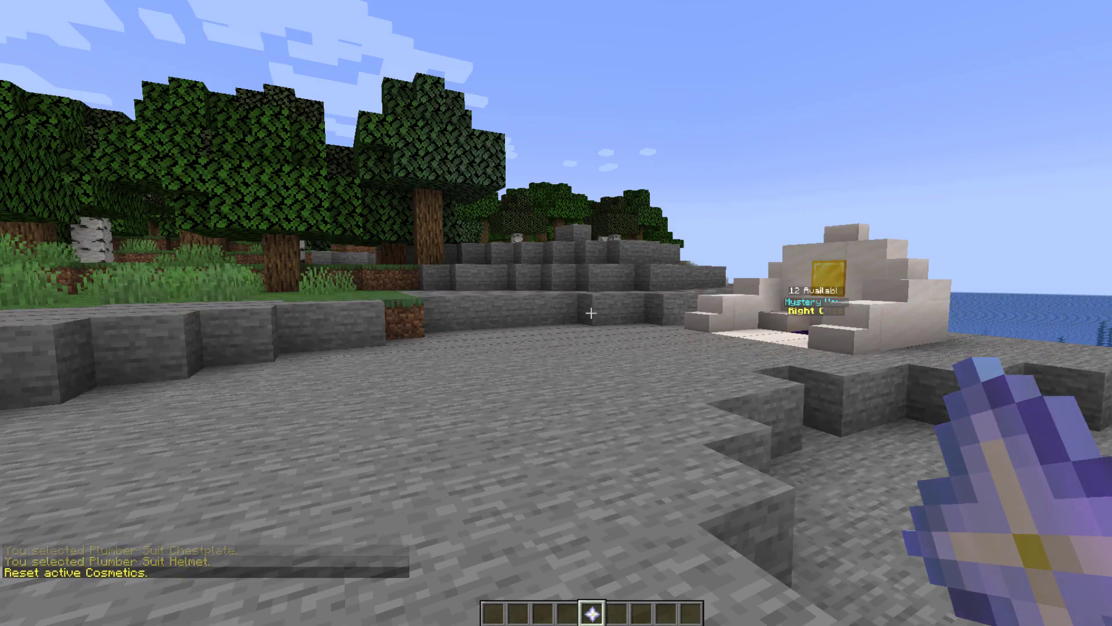
key("slash")
type("gmenu equip animated_hat")
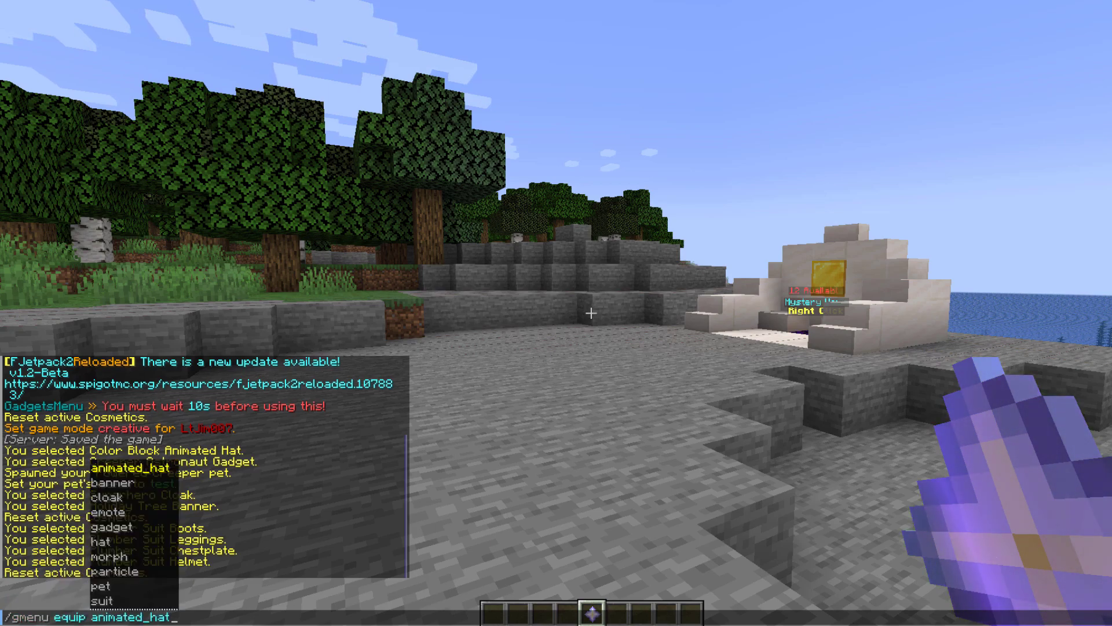
key("Tab")
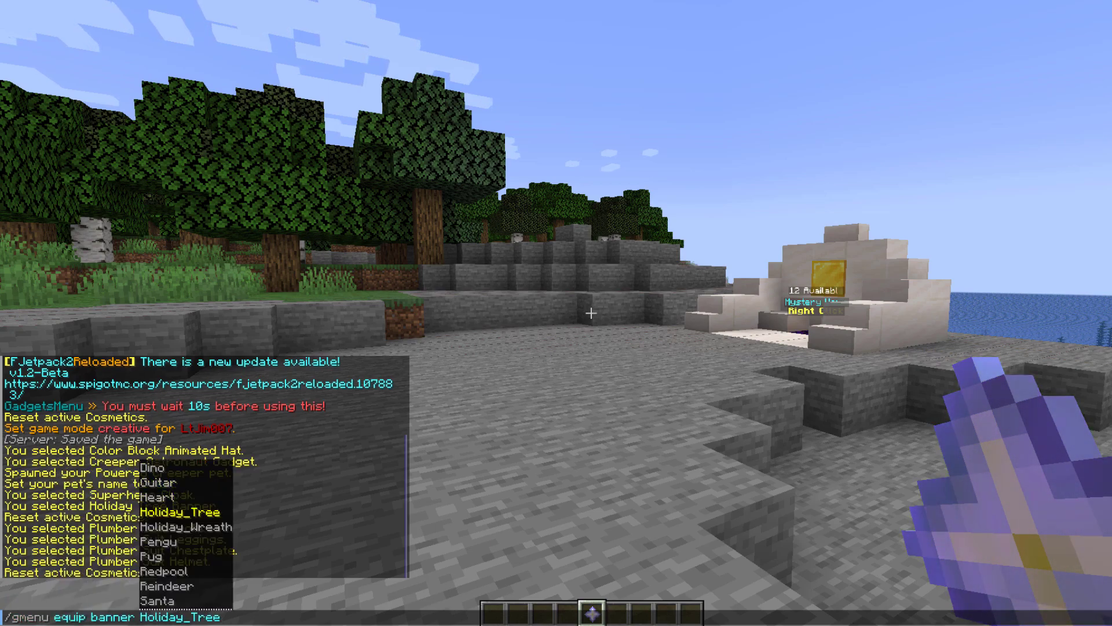
key("Return")
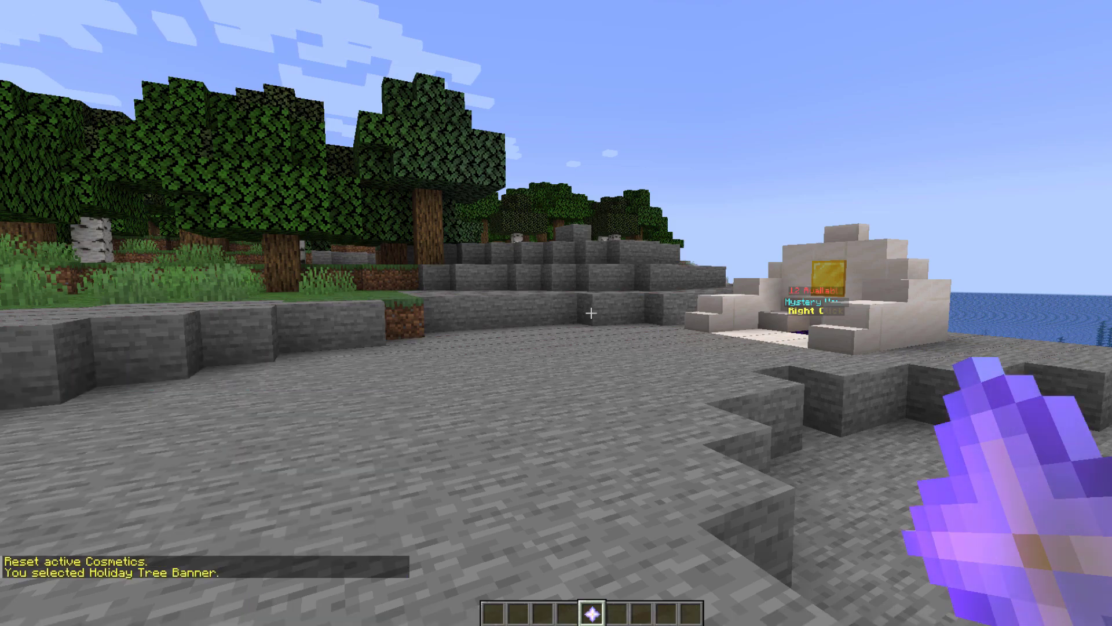
Show the banner on the character from the front, return to first-person view and reset the active cosmetics
key("F5")
key("F5")
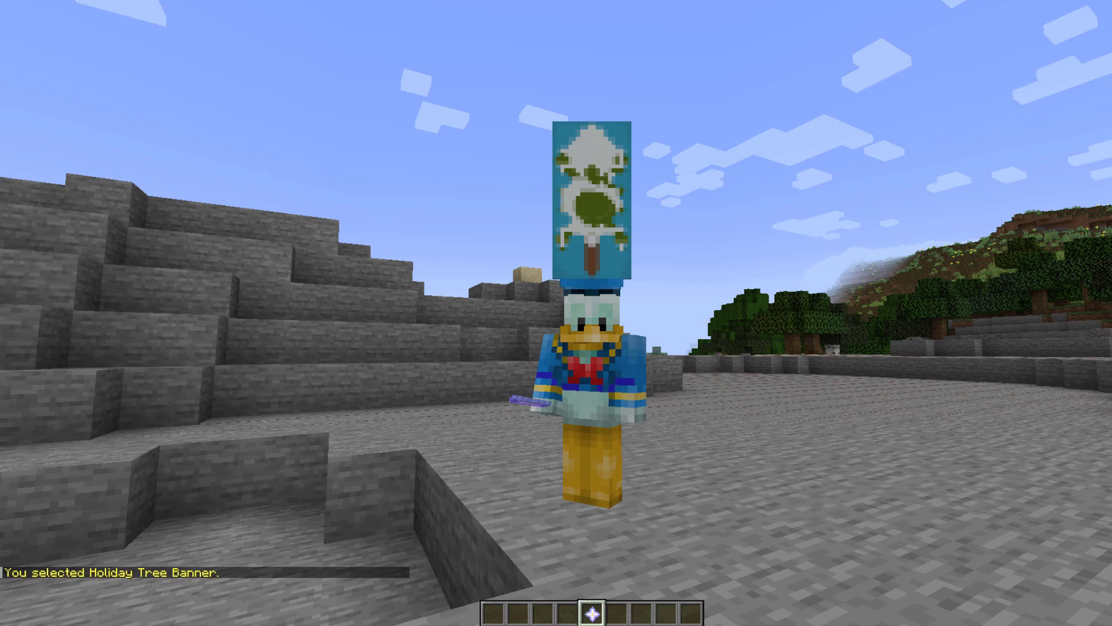
key("F5")
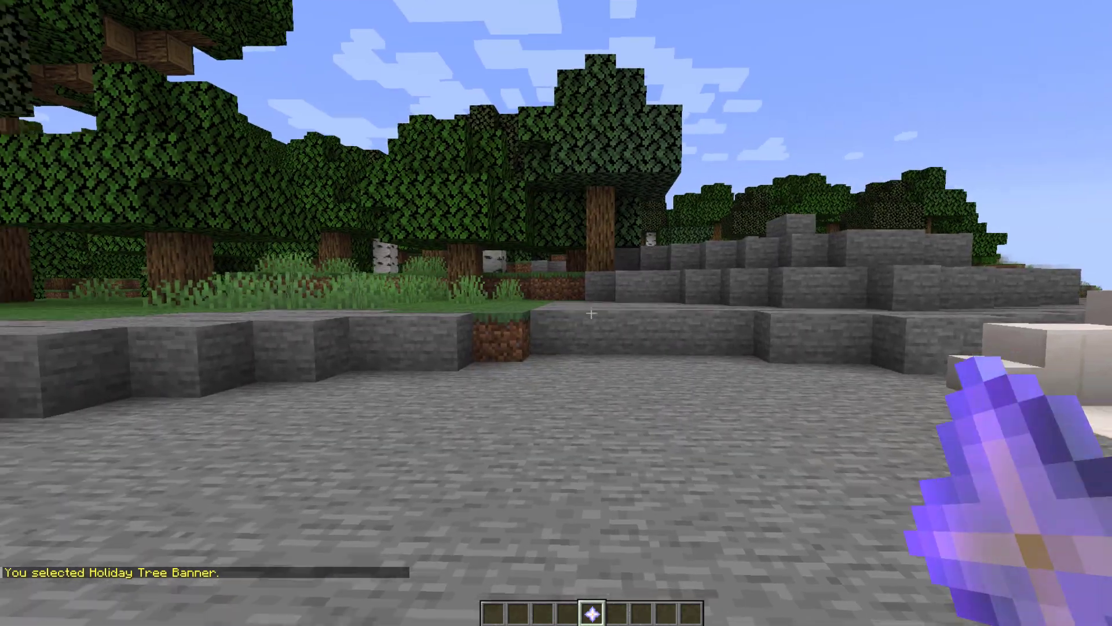
right_click(556, 313)
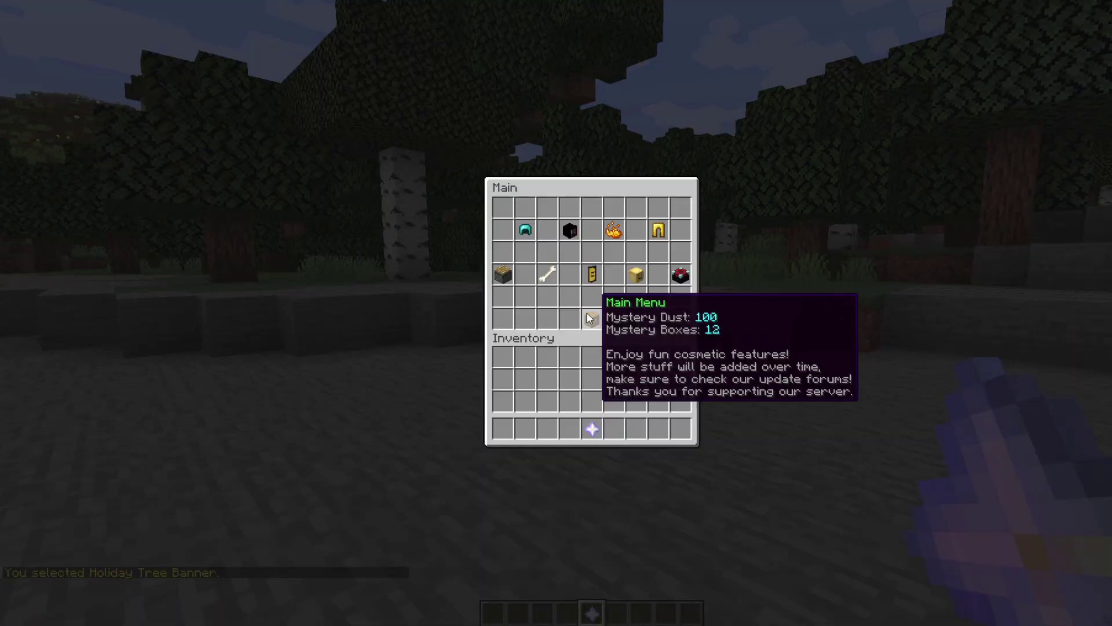
left_click(616, 315)
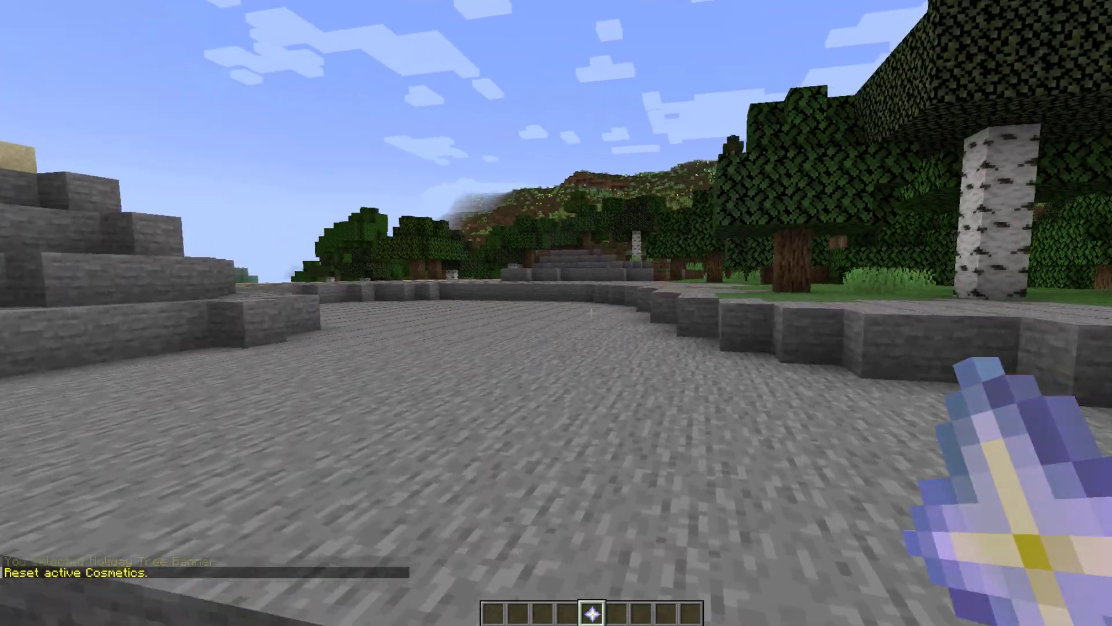
In the plugin's settings, try toggling the cooldown bypass on and off and the self view for morphs off and on
right_click(556, 313)
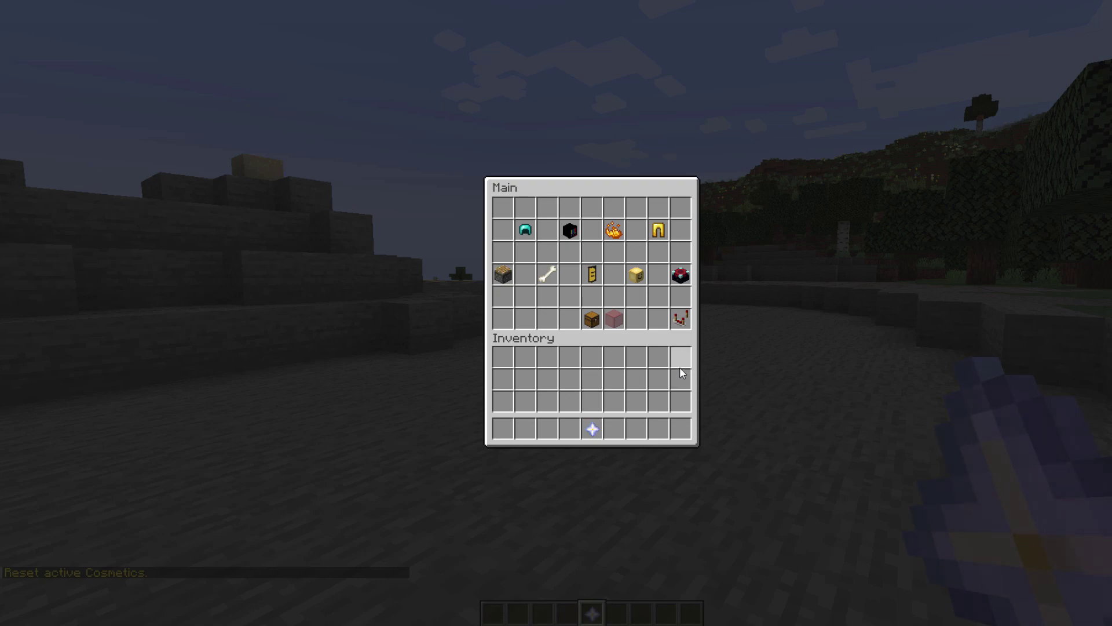
left_click(681, 318)
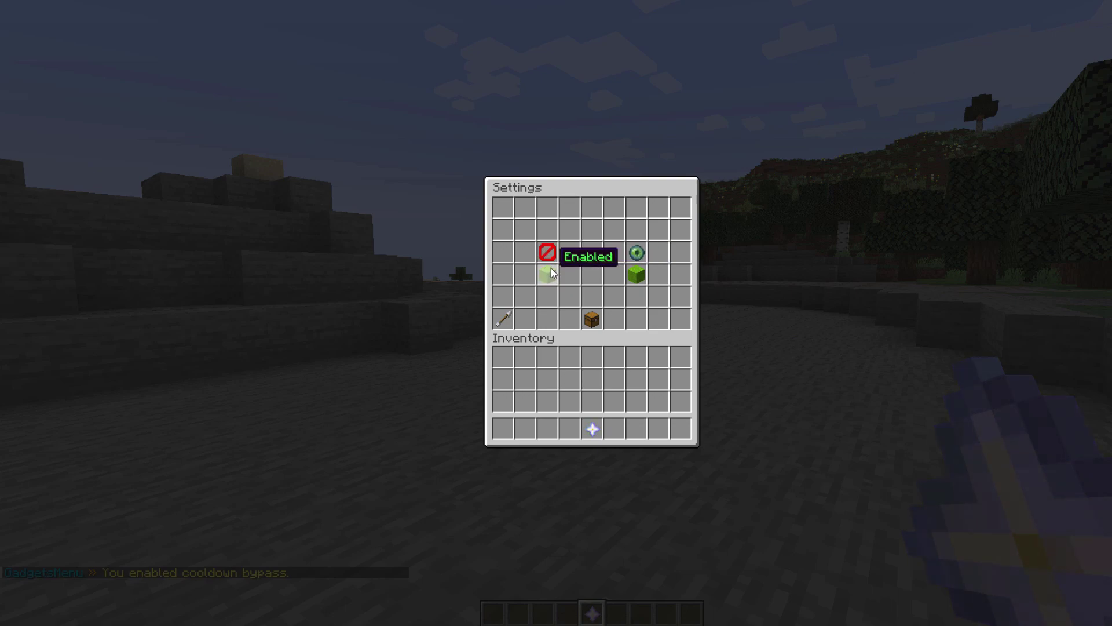
left_click(640, 266)
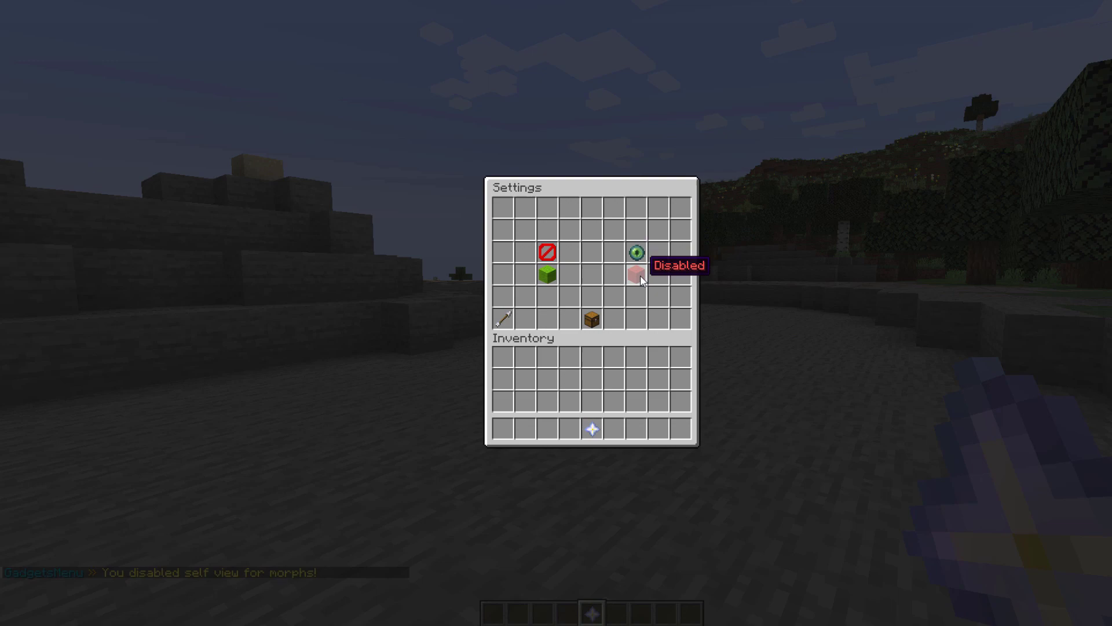
left_click(640, 277)
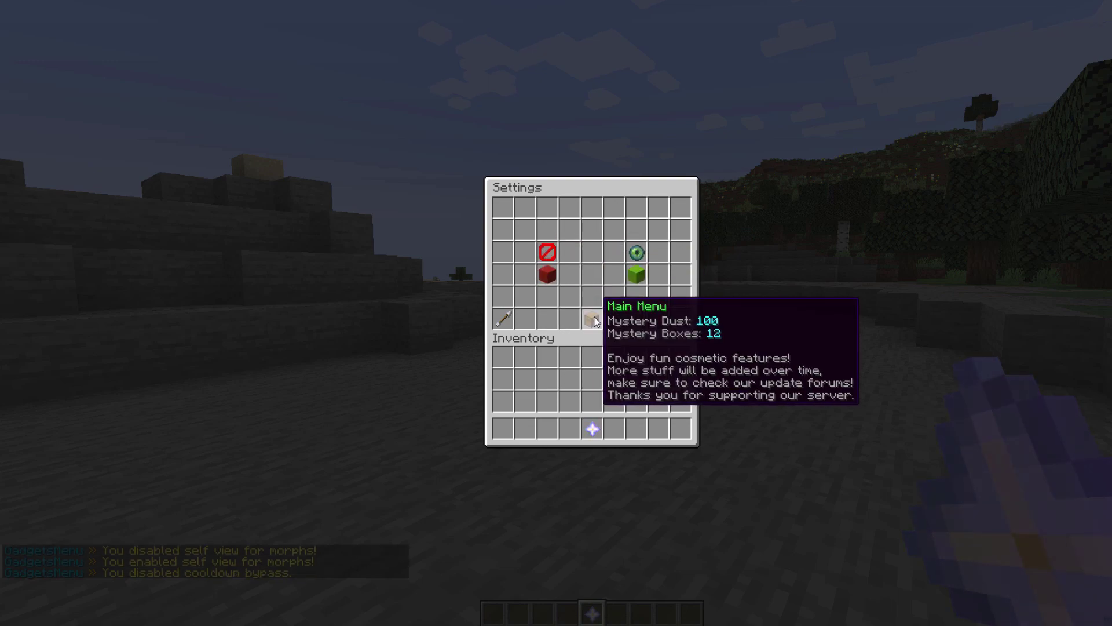
left_click(589, 324)
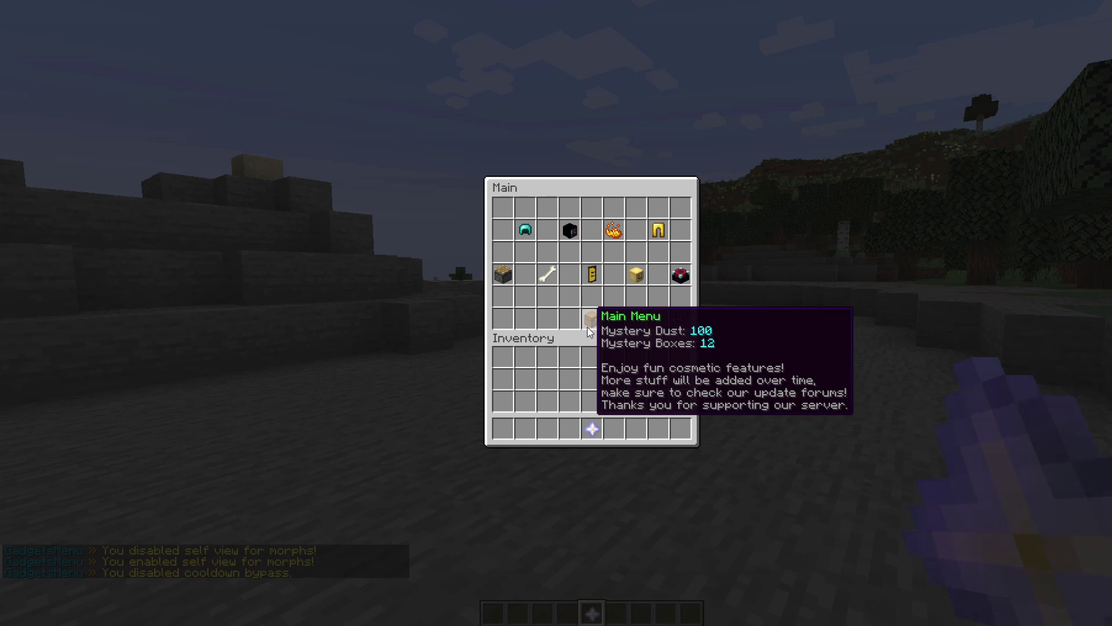
key("Escape")
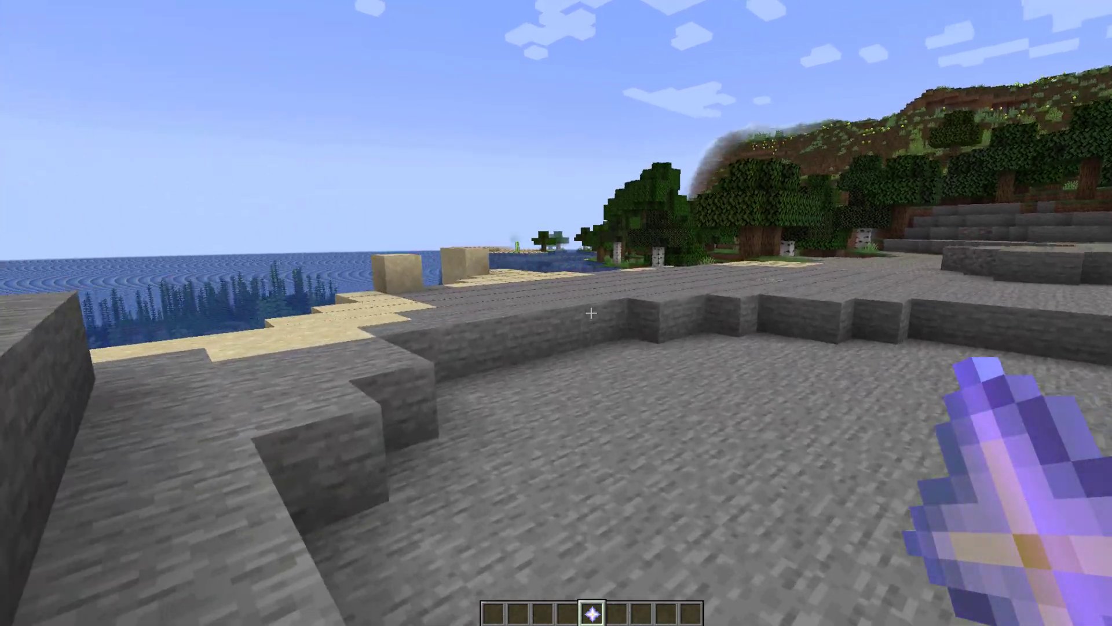
right_click(590, 313)
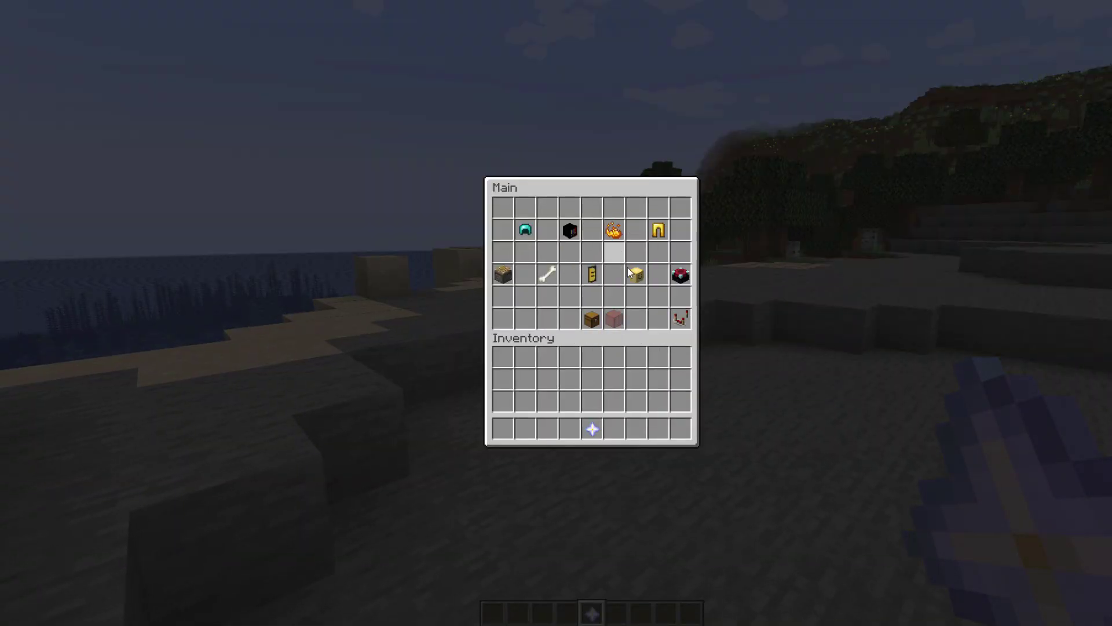
key("Escape")
right_click(556, 313)
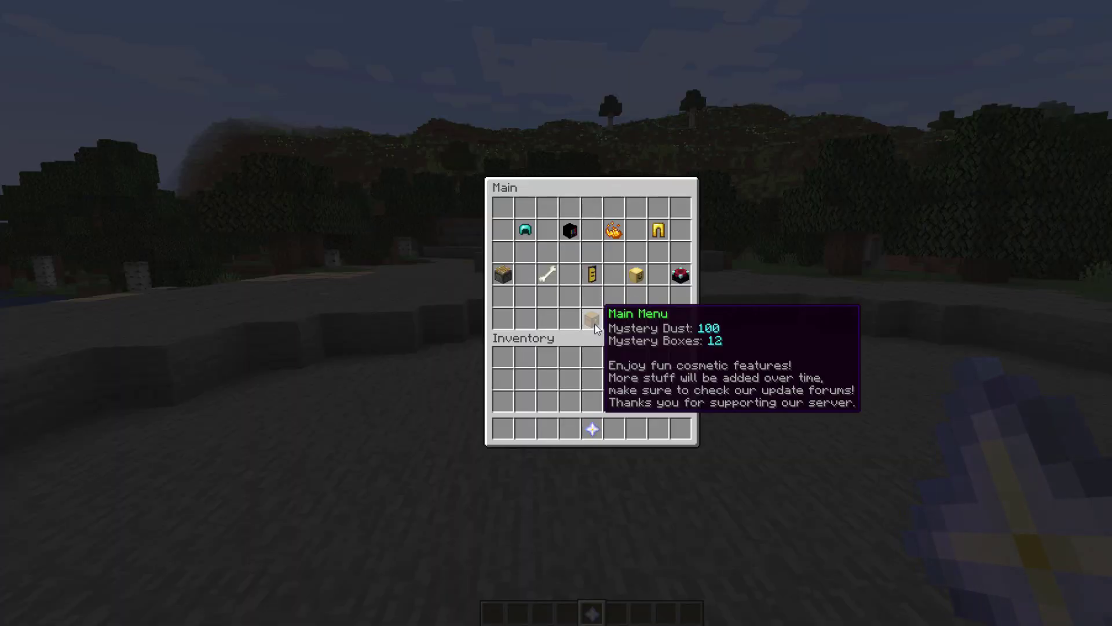
key("Escape")
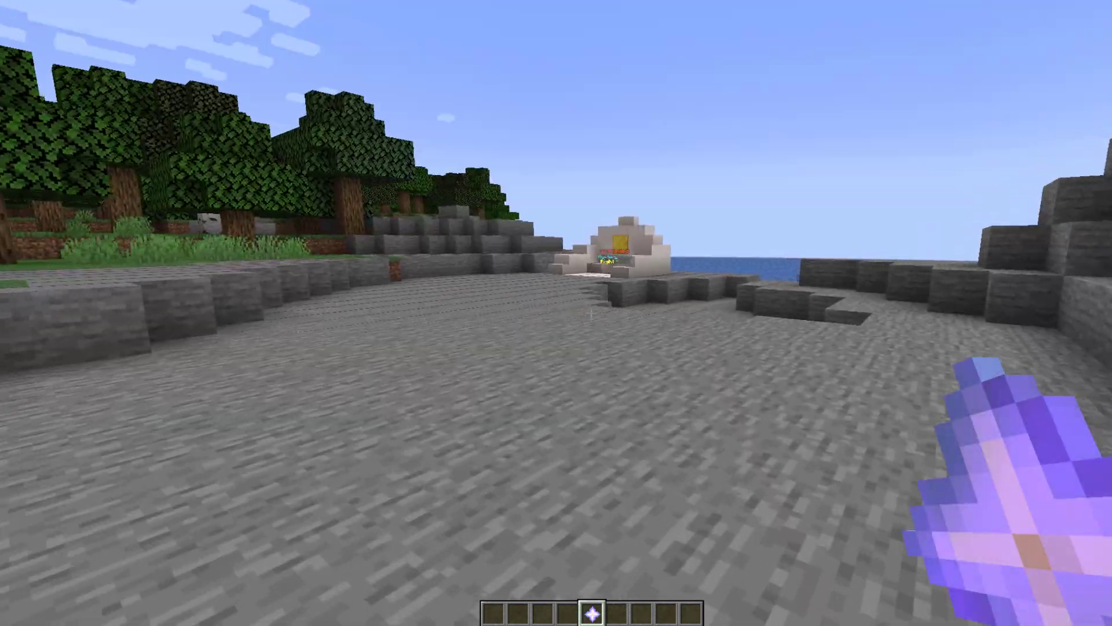
Walk across the stone area to the Mystery Vault and switch to the empty sixth hotbar slot
key("w")
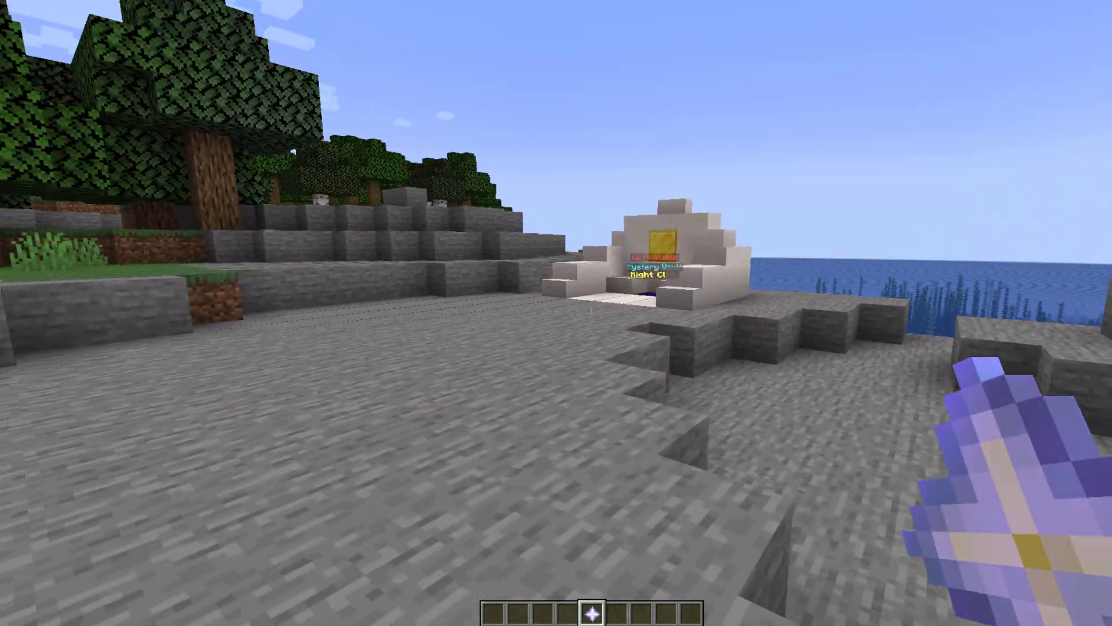
key("w")
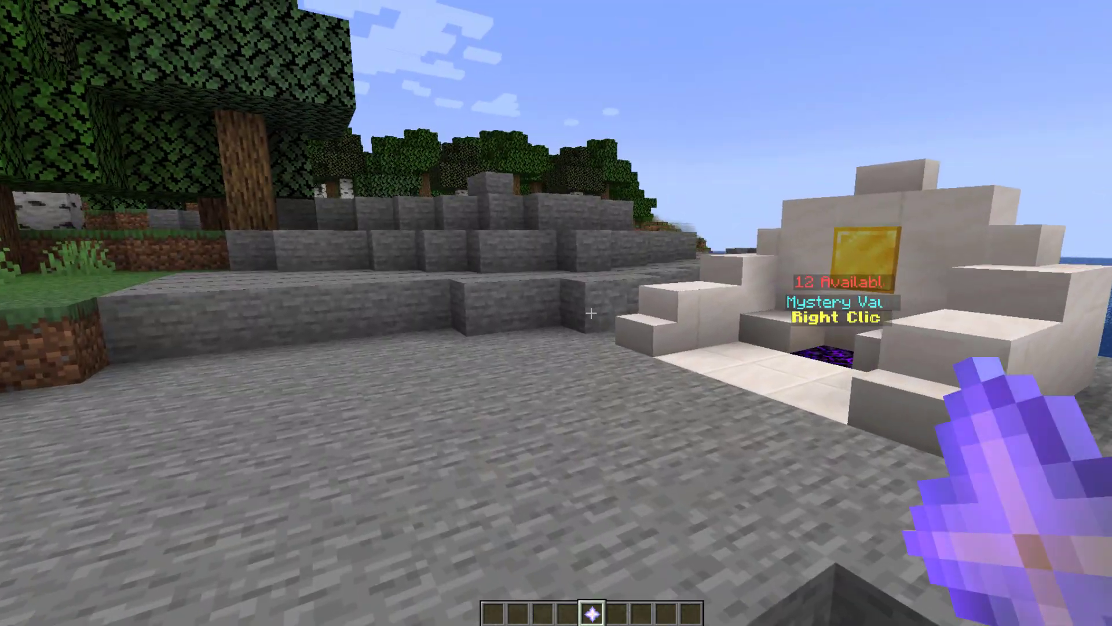
key("w")
key("6")
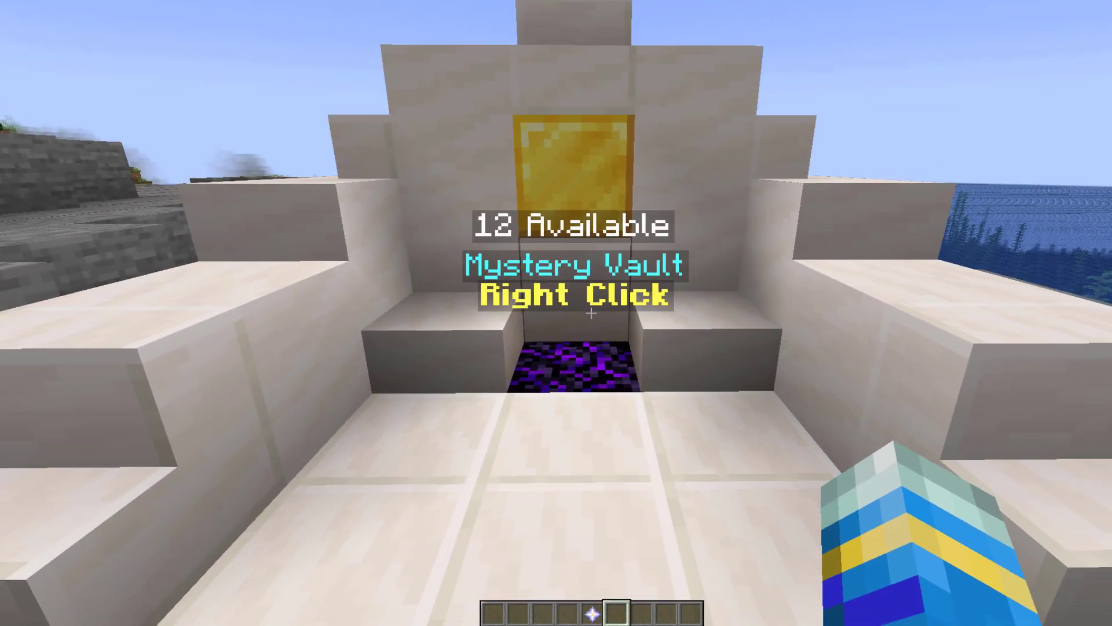
key("s")
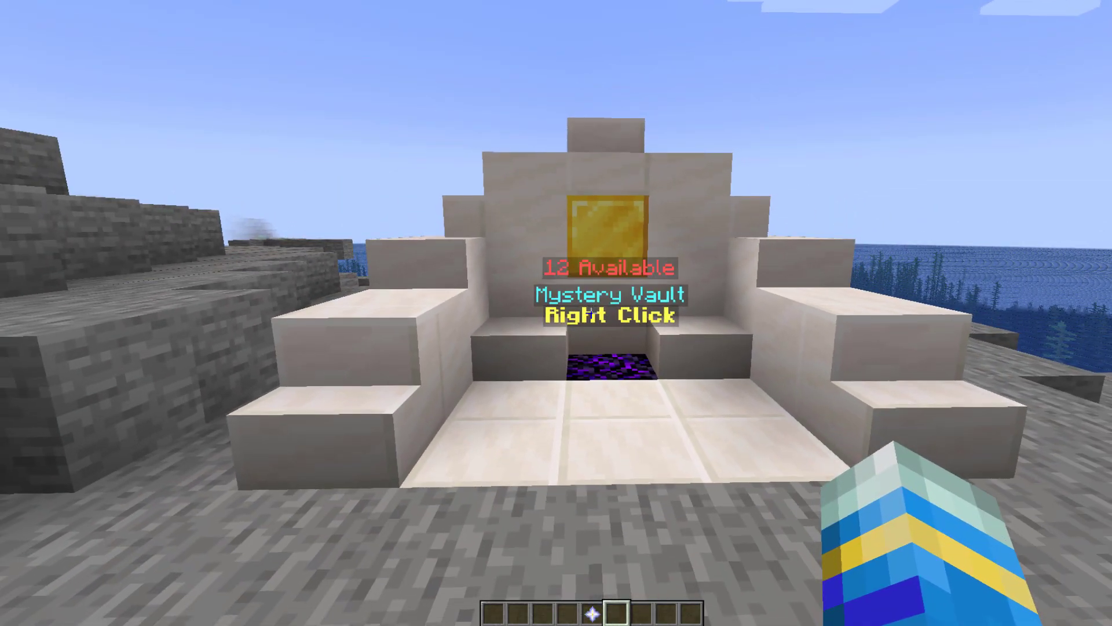
key("w")
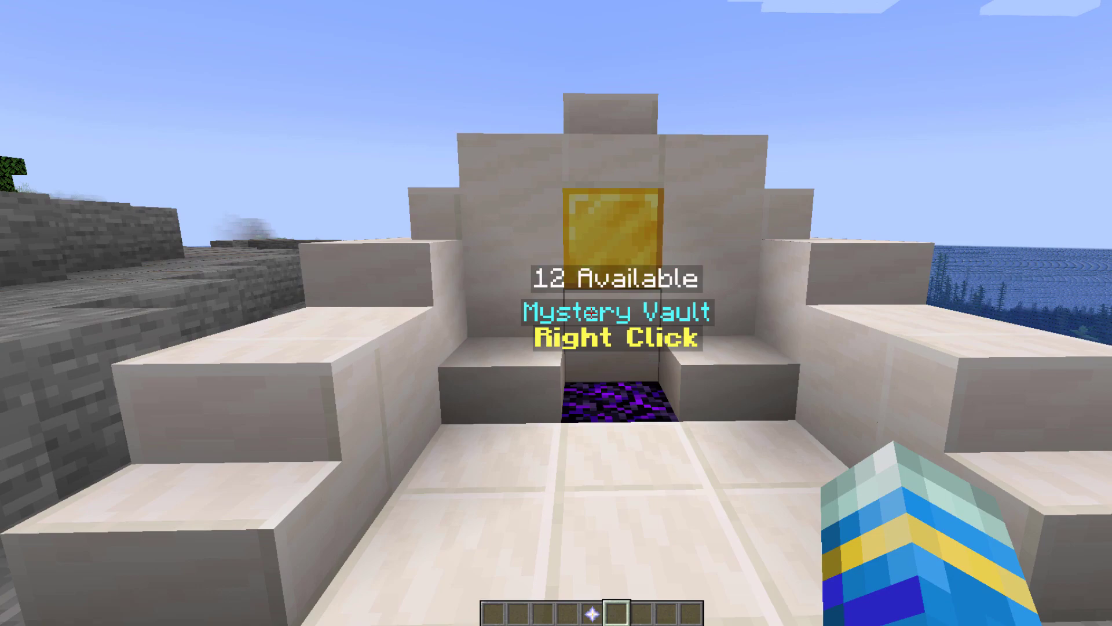
Open the Mystery Vault and examine the possible loot and quality of several stored Mystery Boxes
key("w")
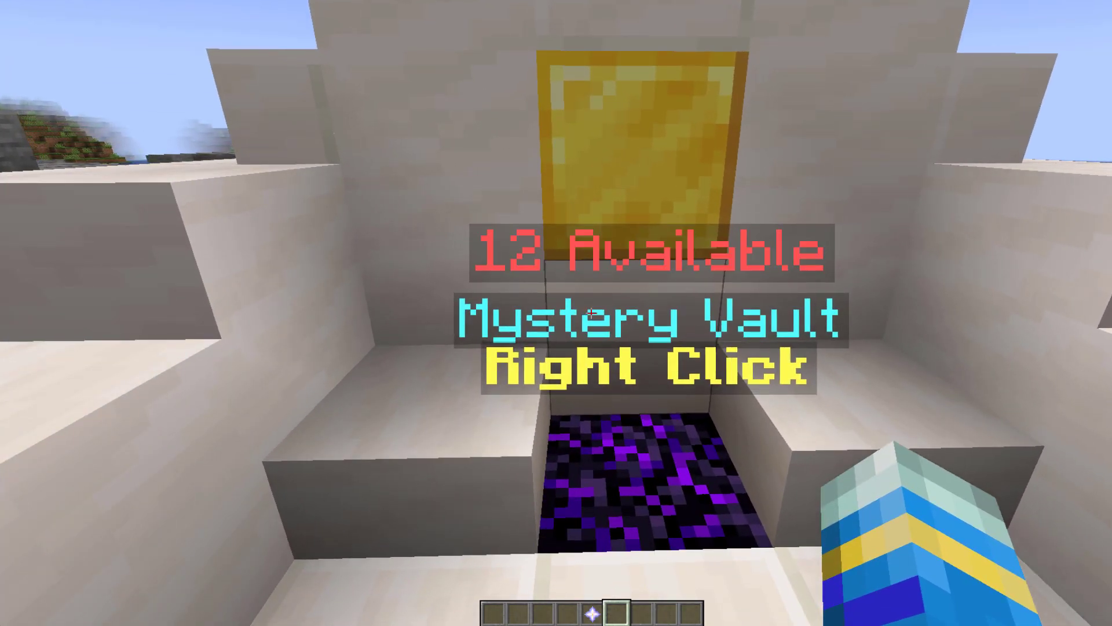
key("s")
right_click(591, 313)
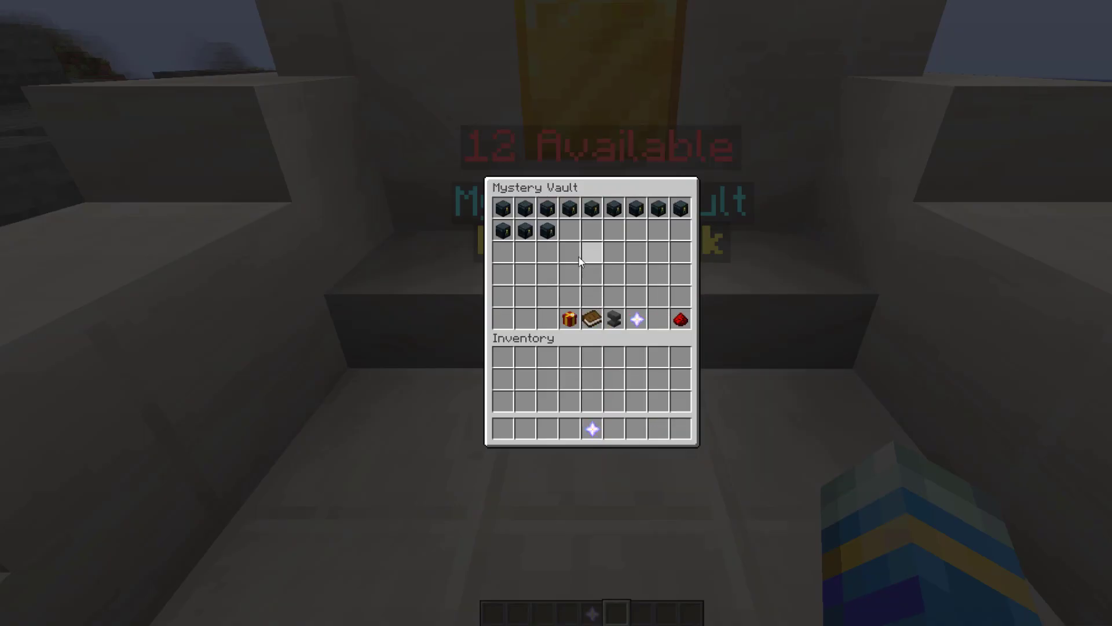
mouse_move(623, 206)
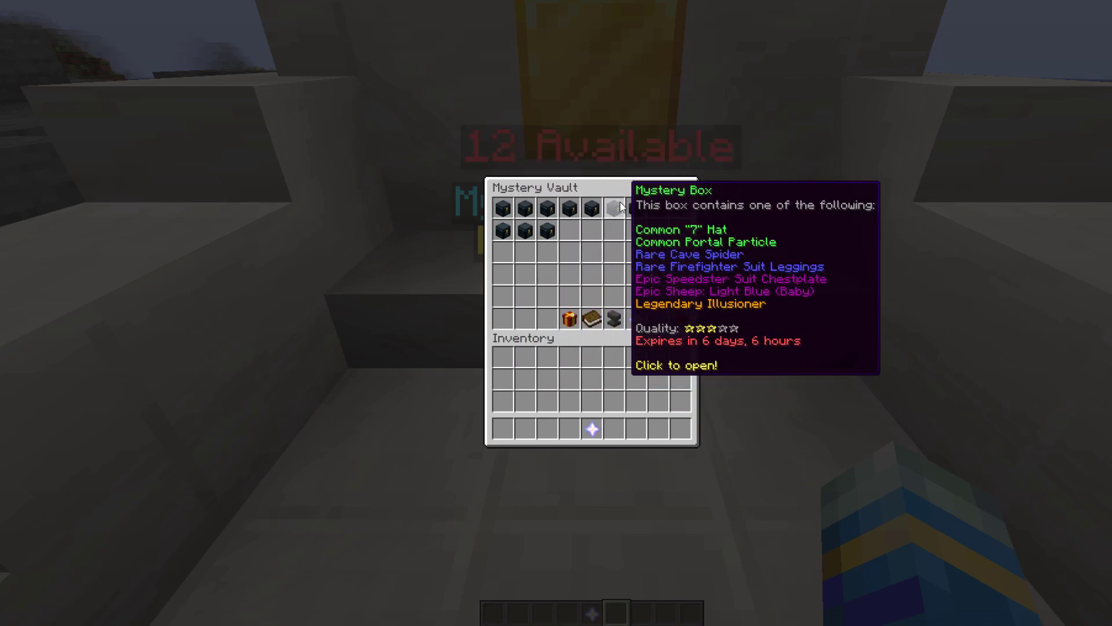
mouse_move(577, 202)
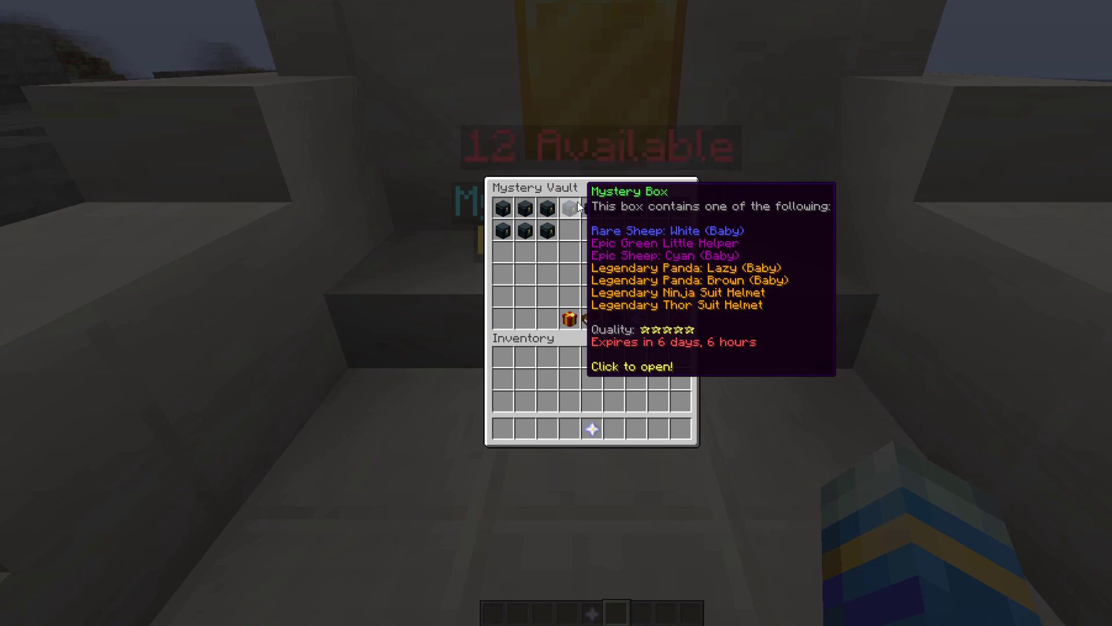
mouse_move(525, 232)
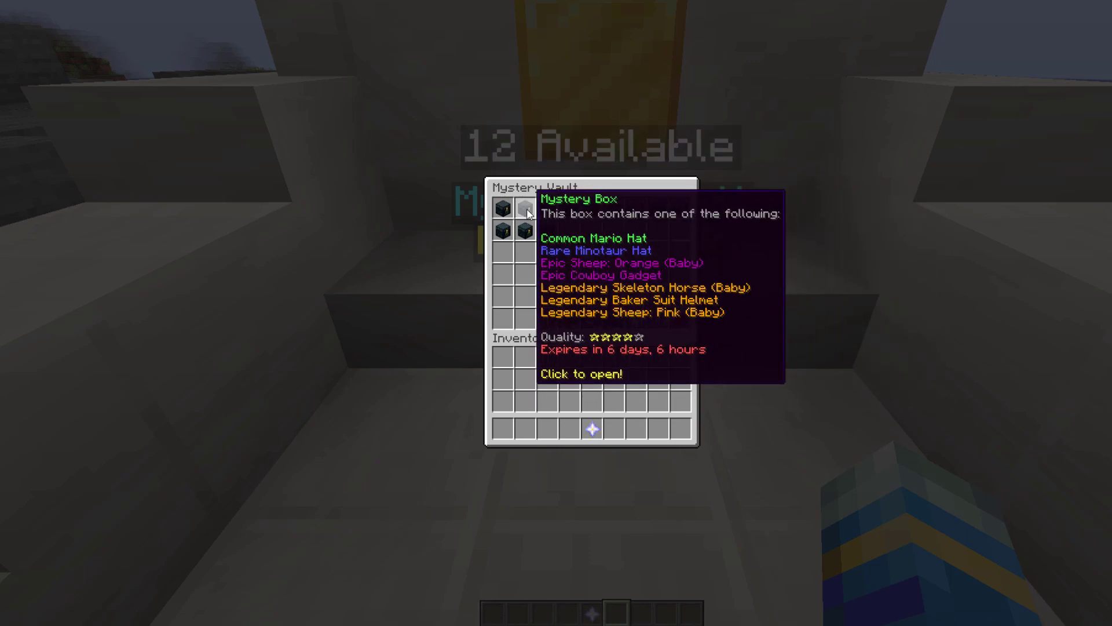
Open the five-star Mystery Box in the first row, confirm it and watch the opening animation at the vault
left_click(578, 207)
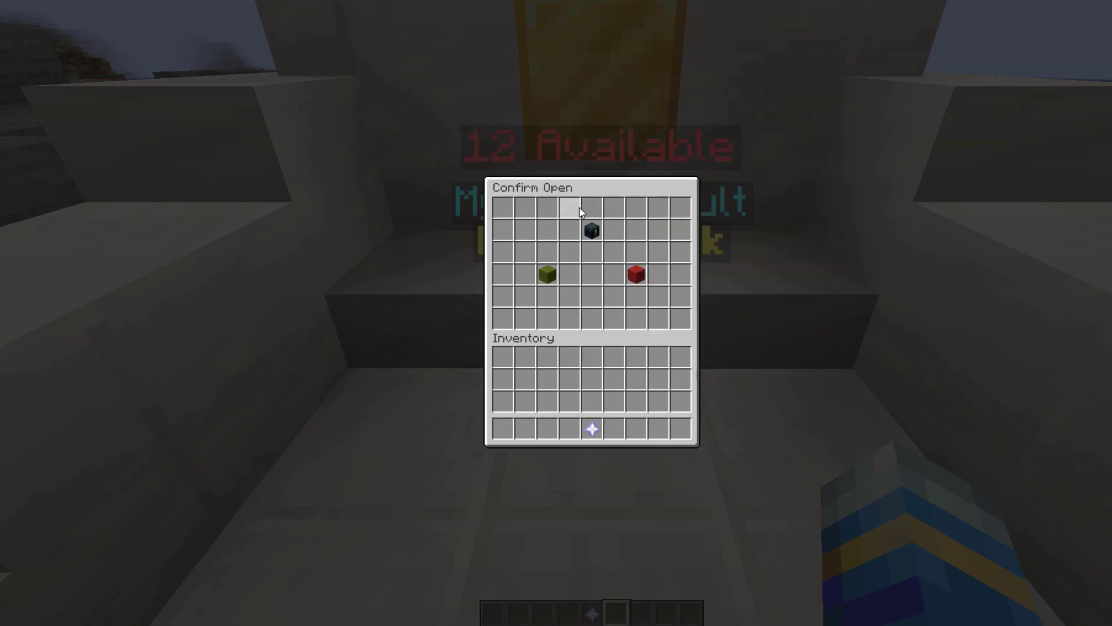
mouse_move(592, 229)
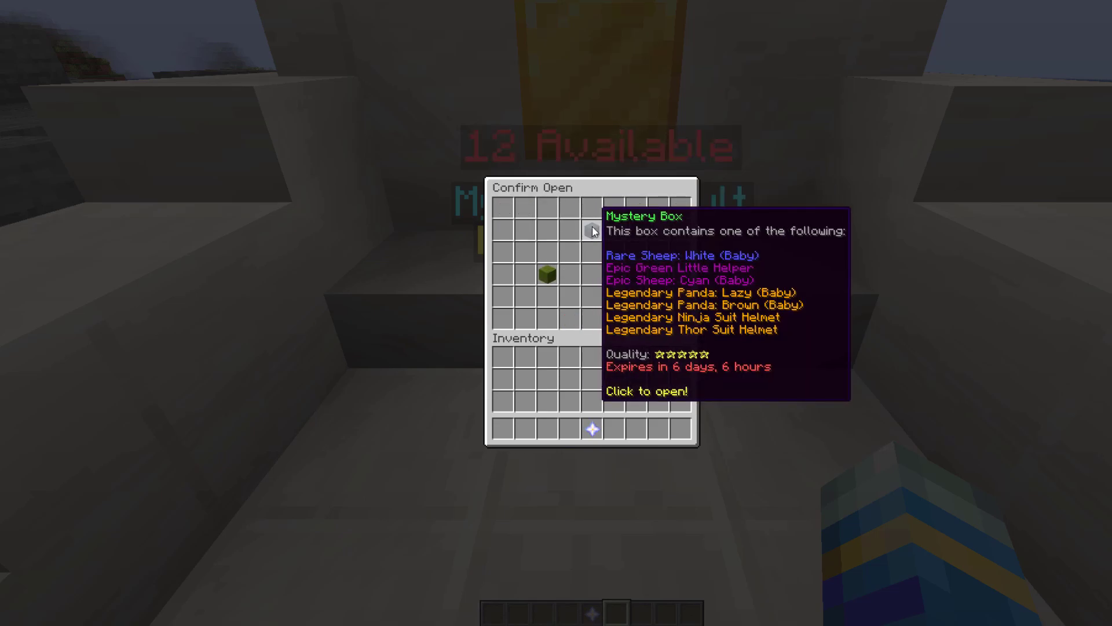
left_click(549, 269)
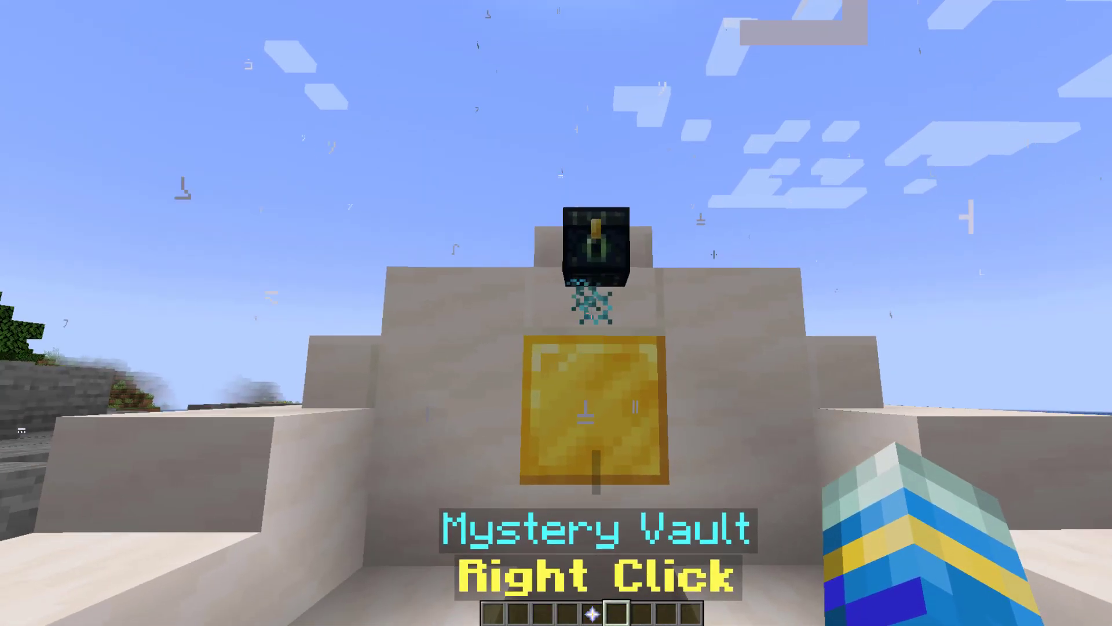
key("s")
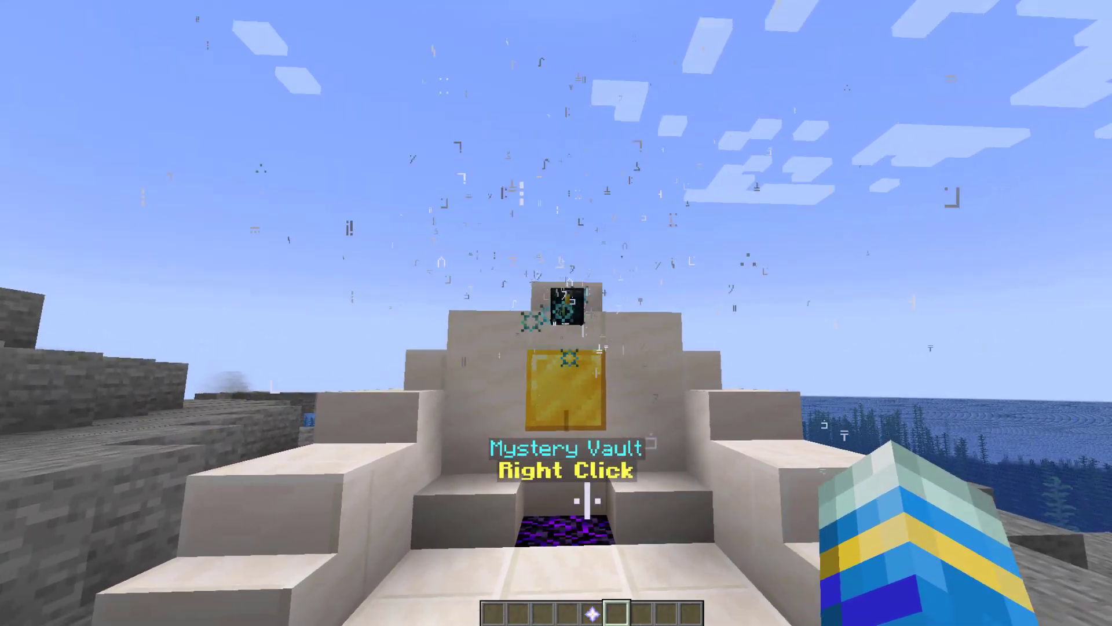
key("w")
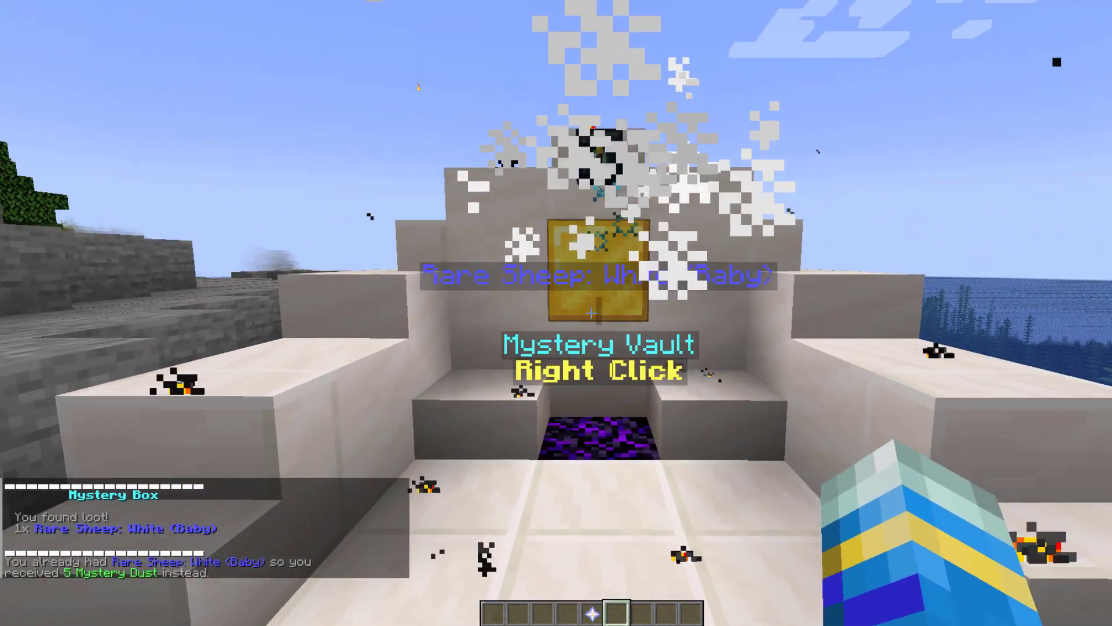
key("w")
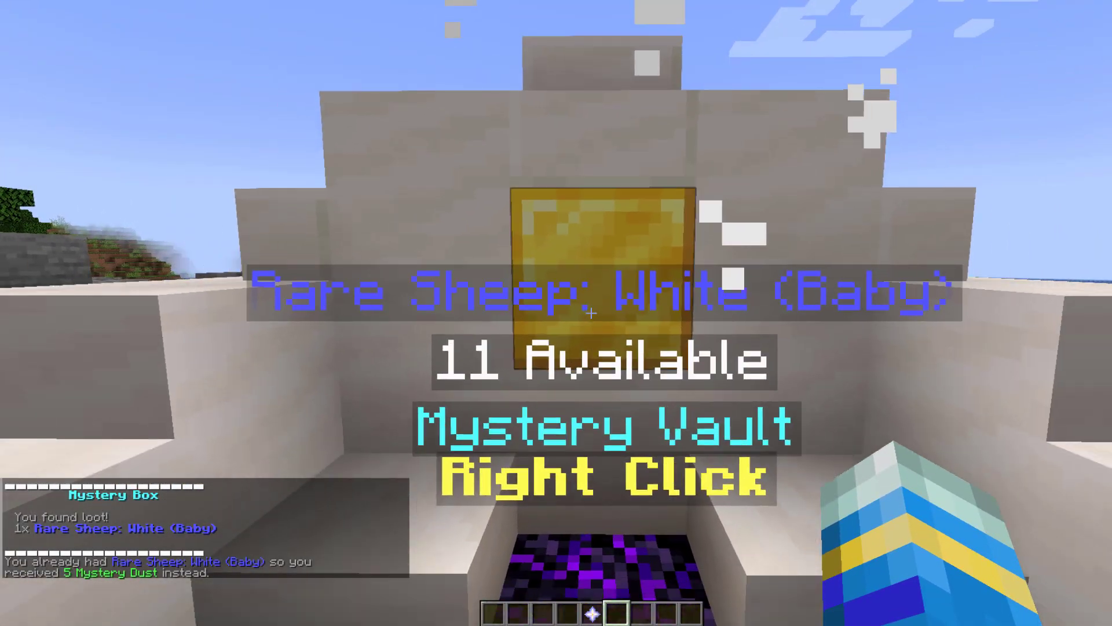
Reopen the Mystery Vault, view the Gift Inventory and a gift pack's recipient list, and return to the vault
key("s")
right_click(591, 313)
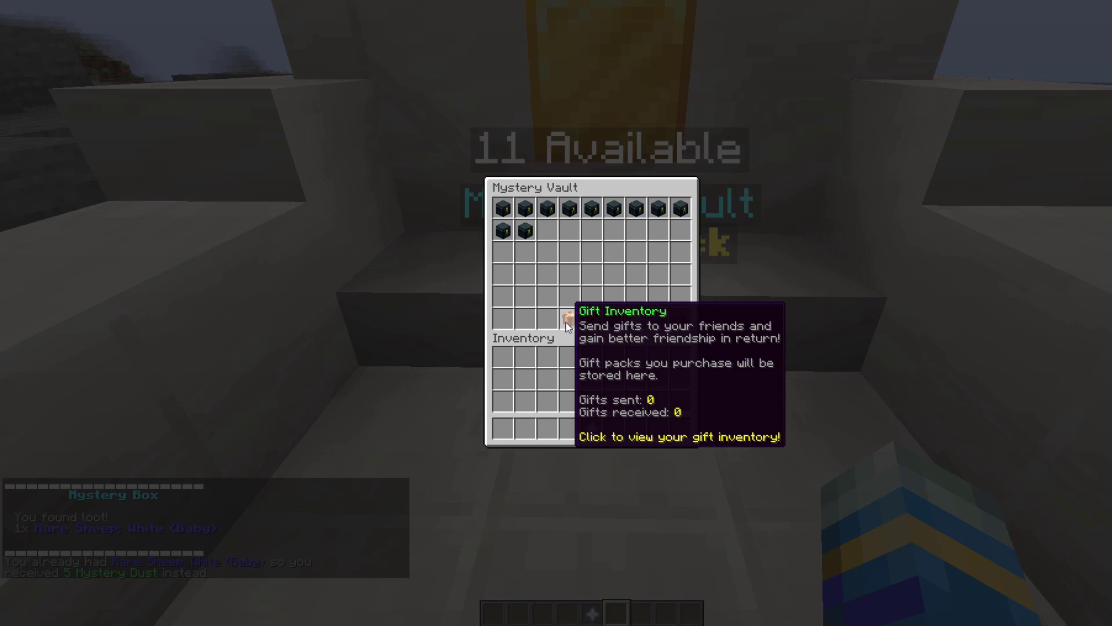
left_click(566, 322)
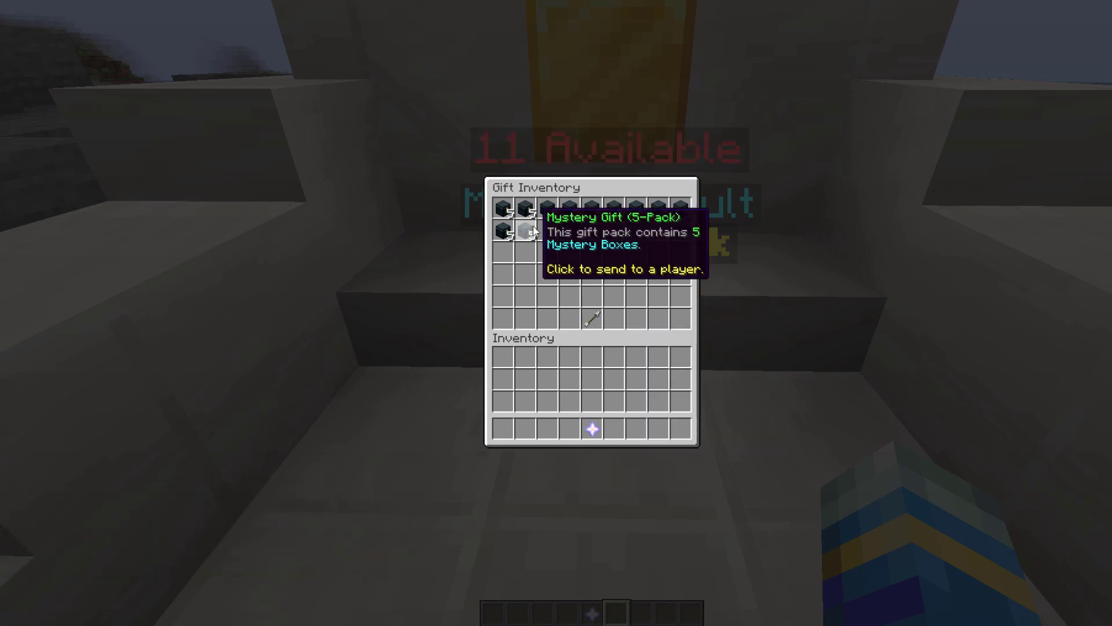
left_click(581, 208)
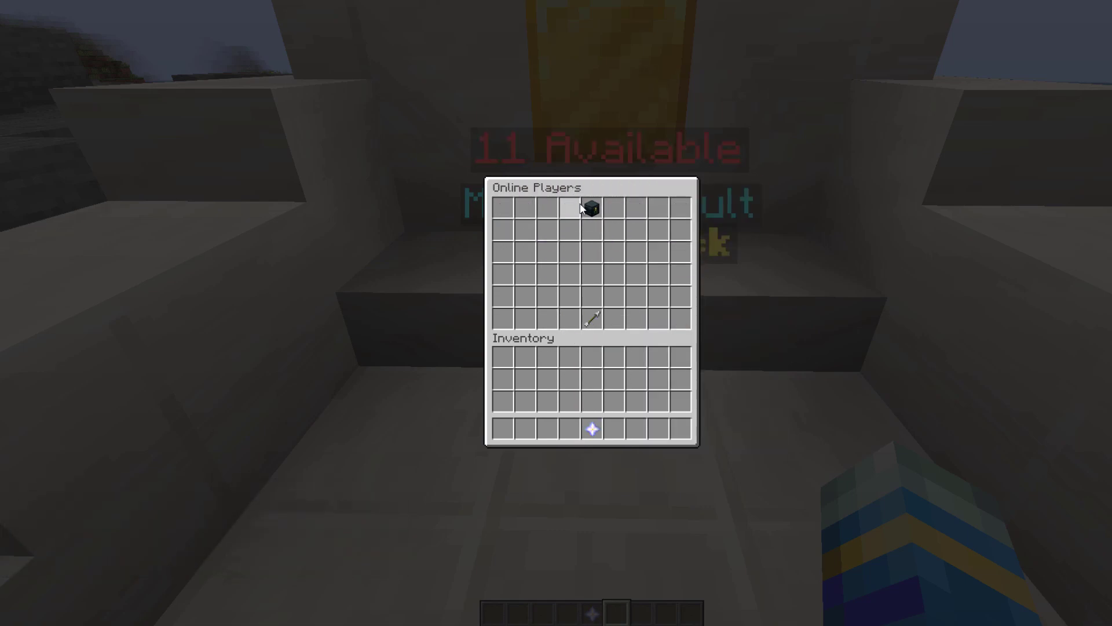
left_click(593, 318)
left_click(595, 319)
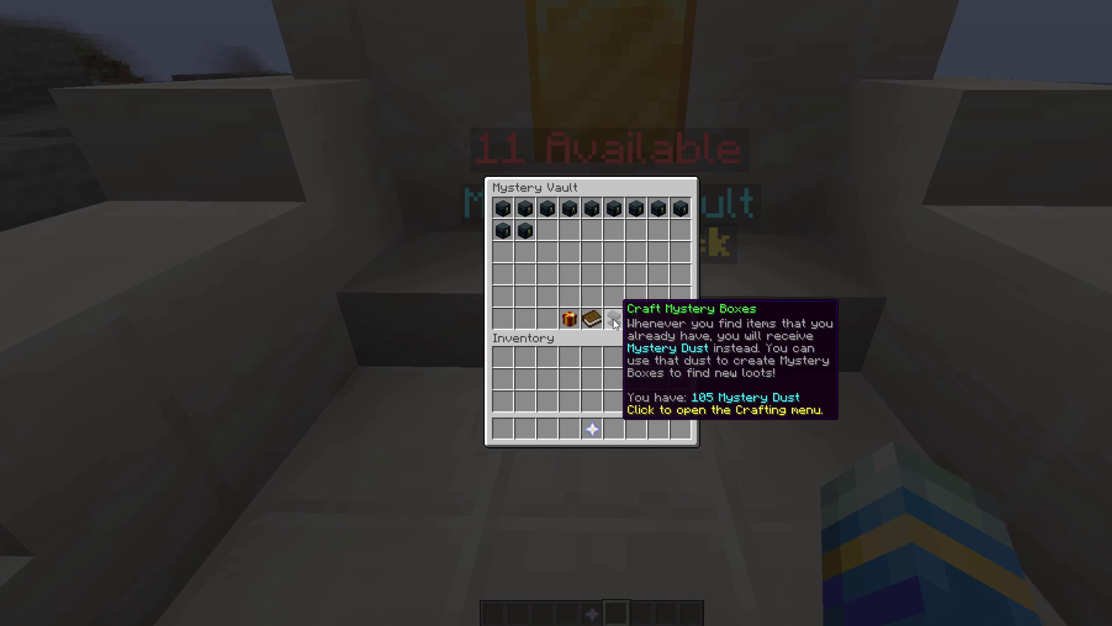
Craft Mystery Box #1 from Mystery Dust, and open the last box in the vault's second row
left_click(615, 322)
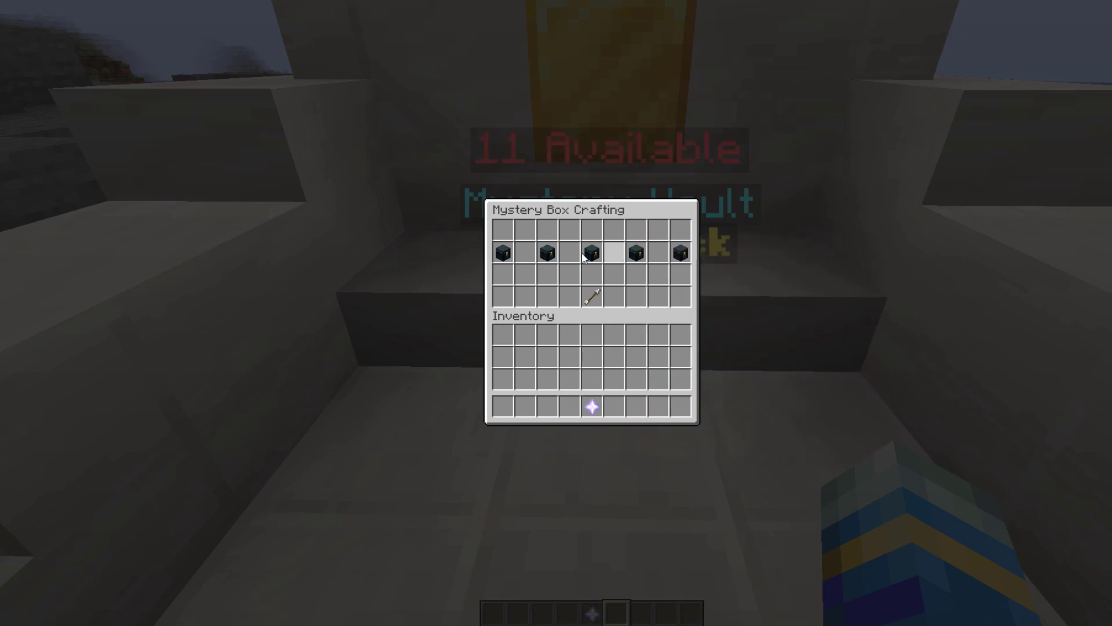
left_click(592, 299)
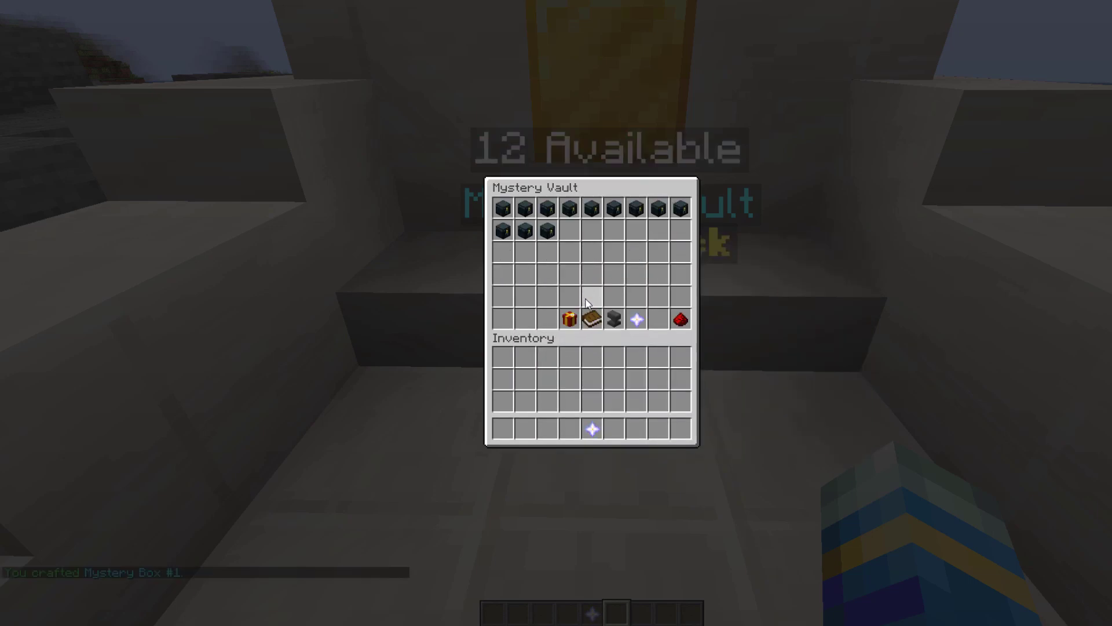
left_click(553, 240)
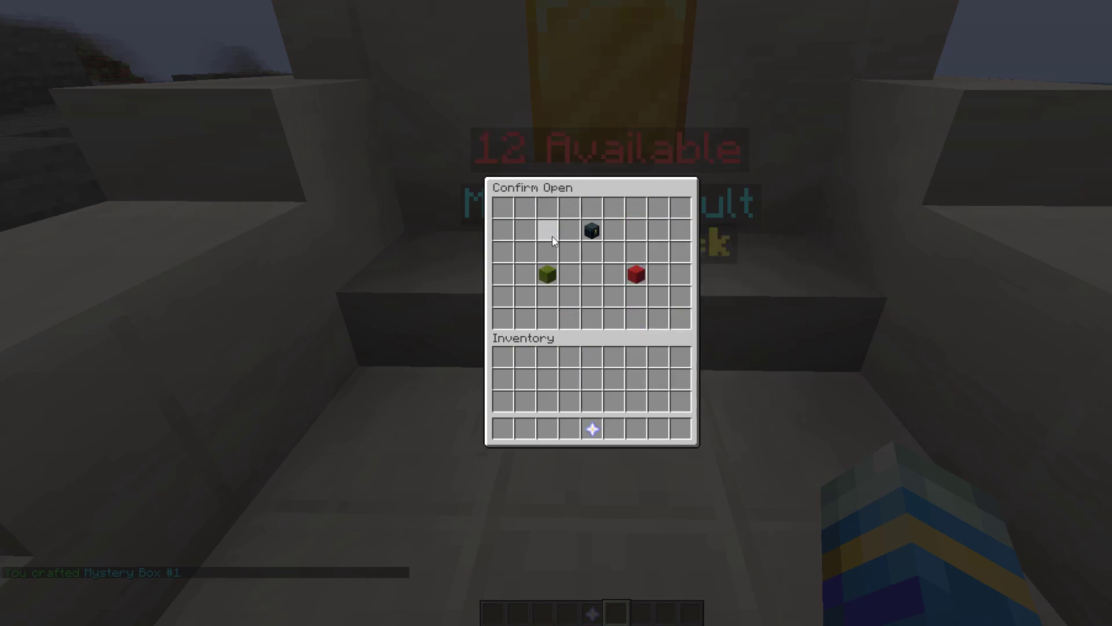
left_click(549, 276)
key("s")
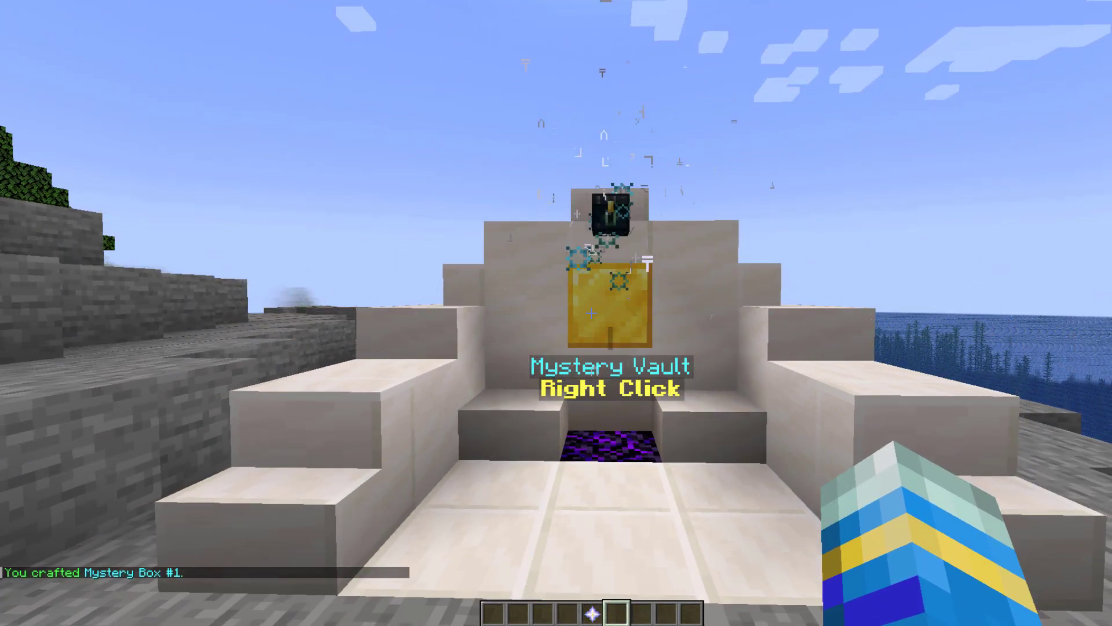
key("s")
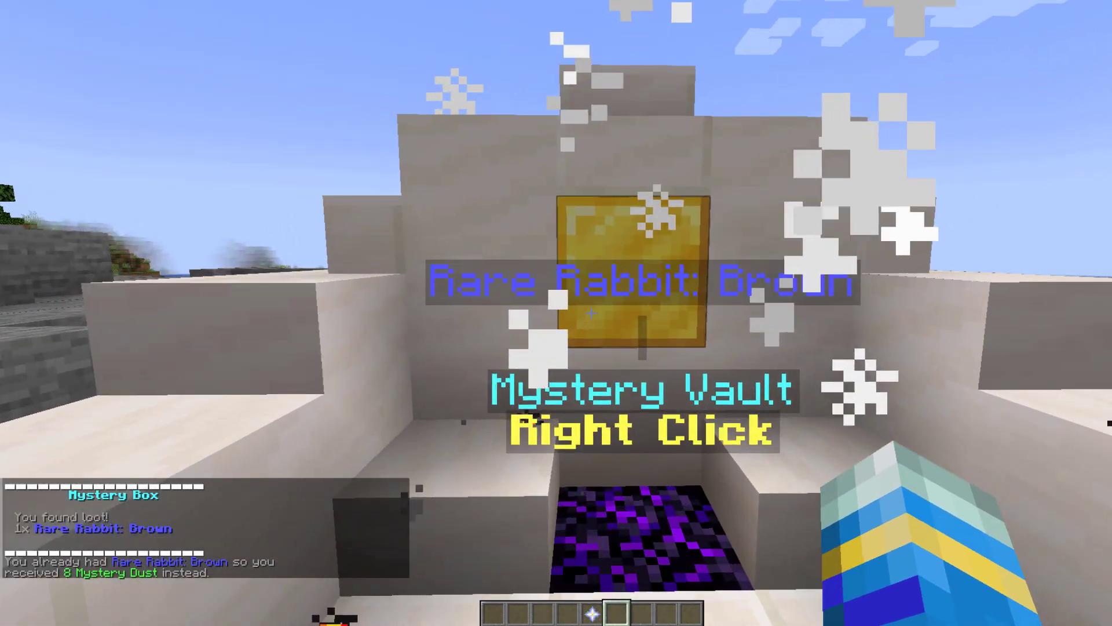
Walk away from the Mystery Vault across the stone area and turn back to face it from a distance
key("w")
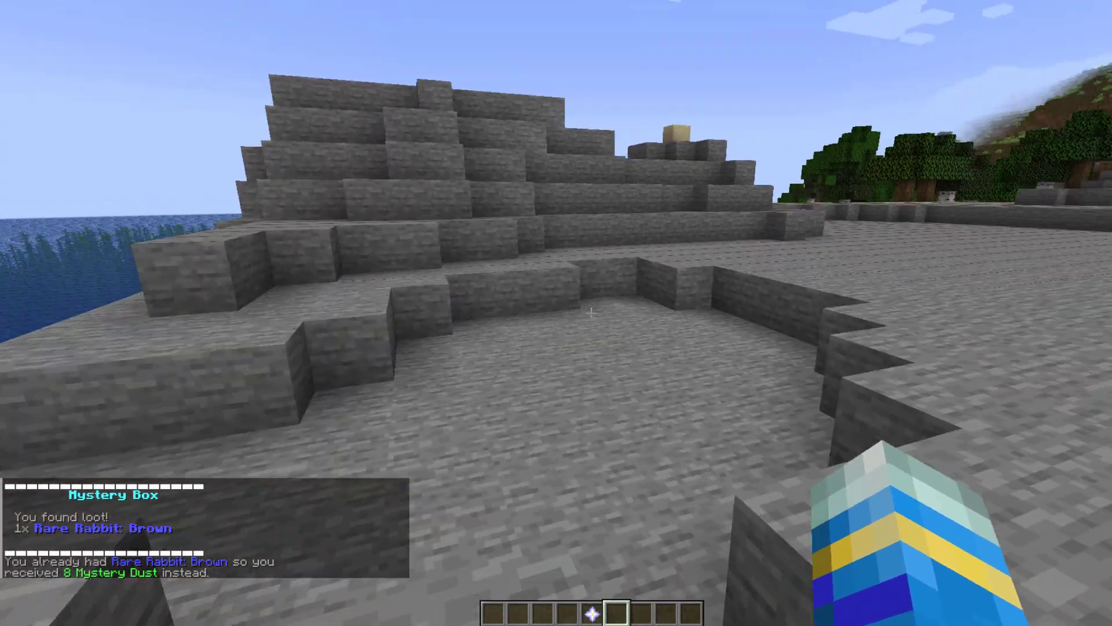
key("w")
key("space")
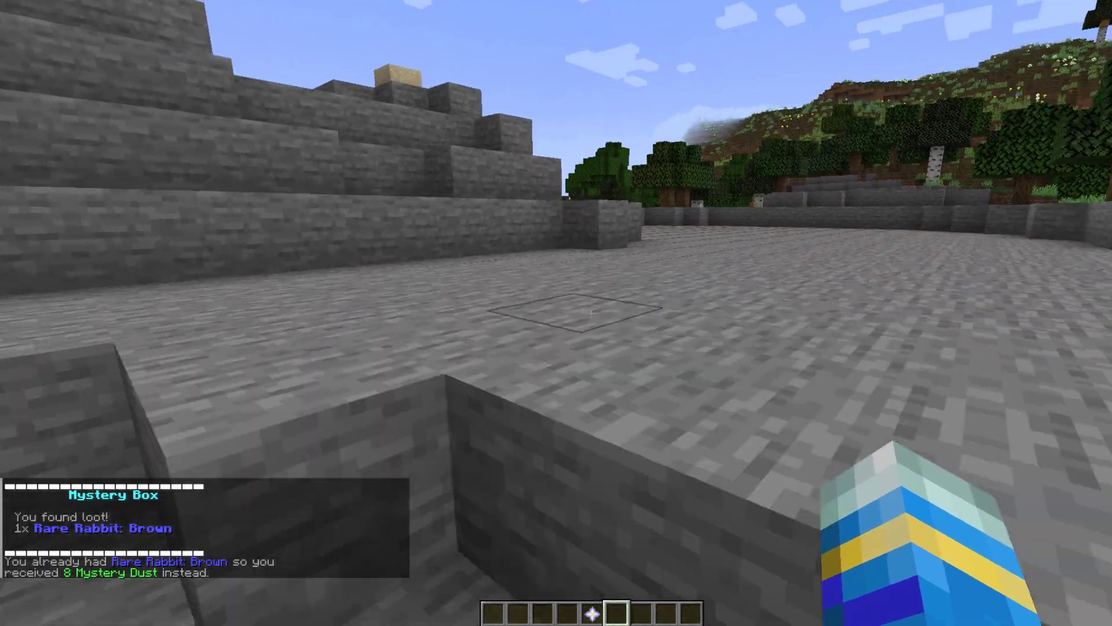
key("w")
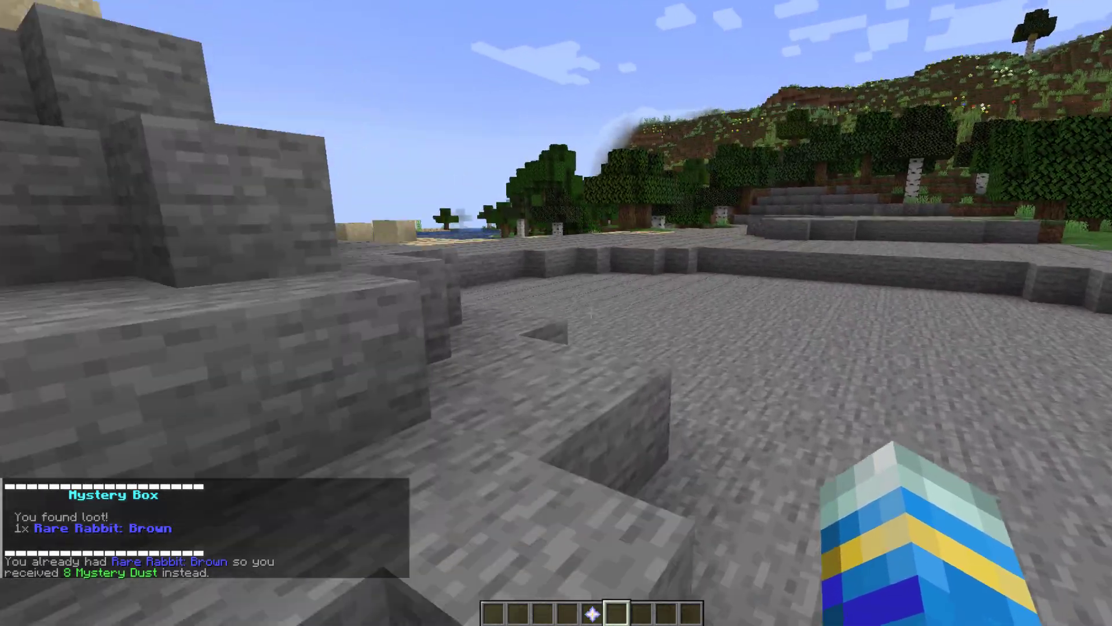
key("w")
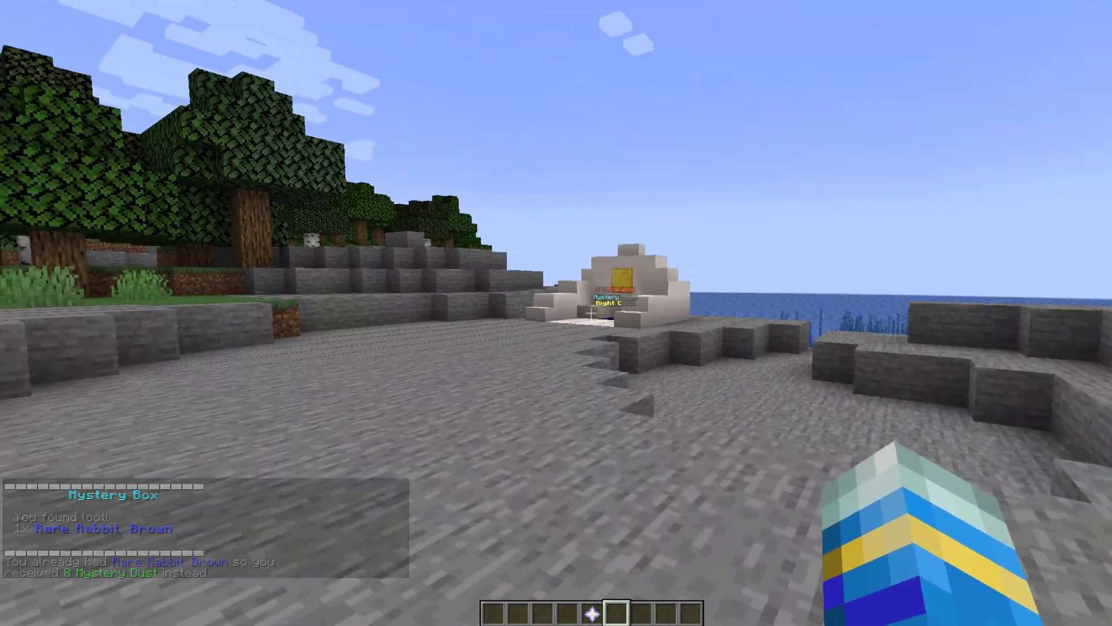
key("w")
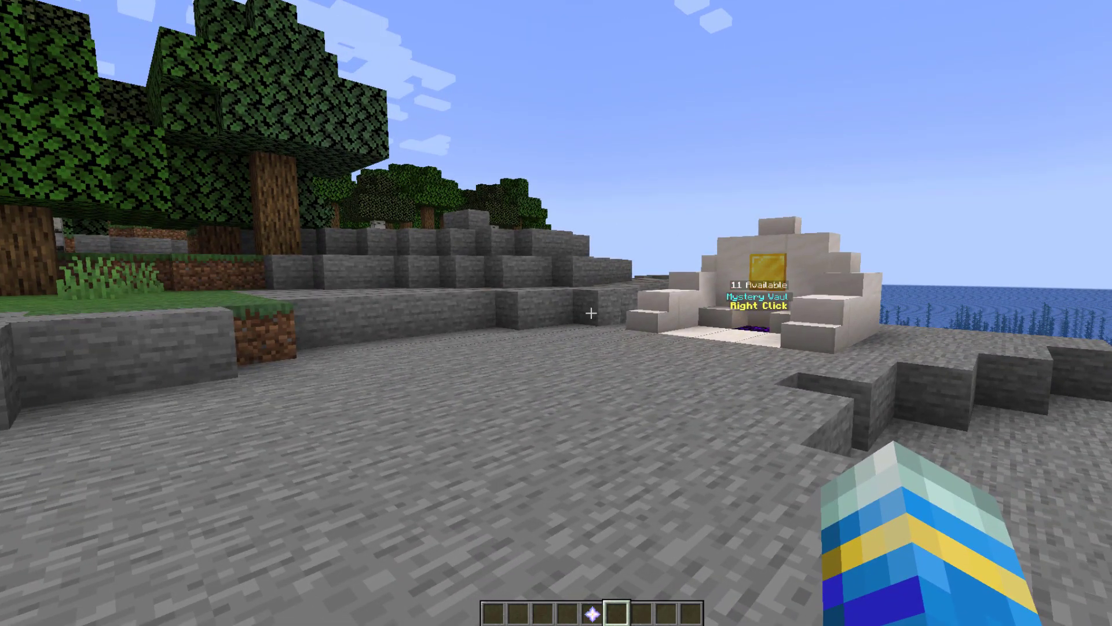
Set the player's own mystery dust to 120 with the /mysterydust set command
key("slash")
type("mysterydust ")
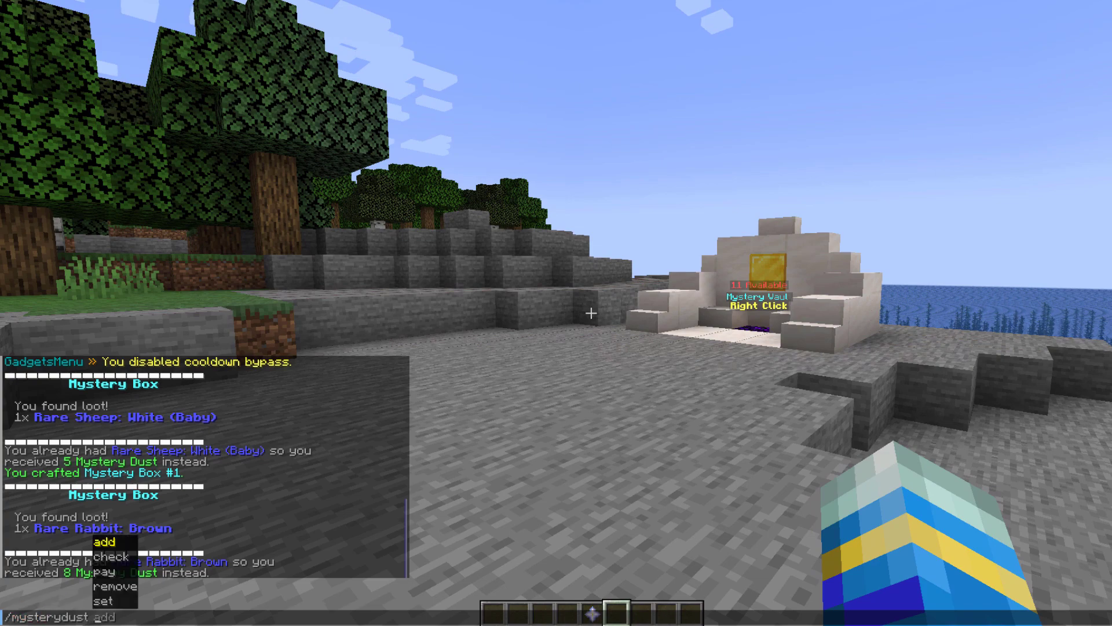
type("set")
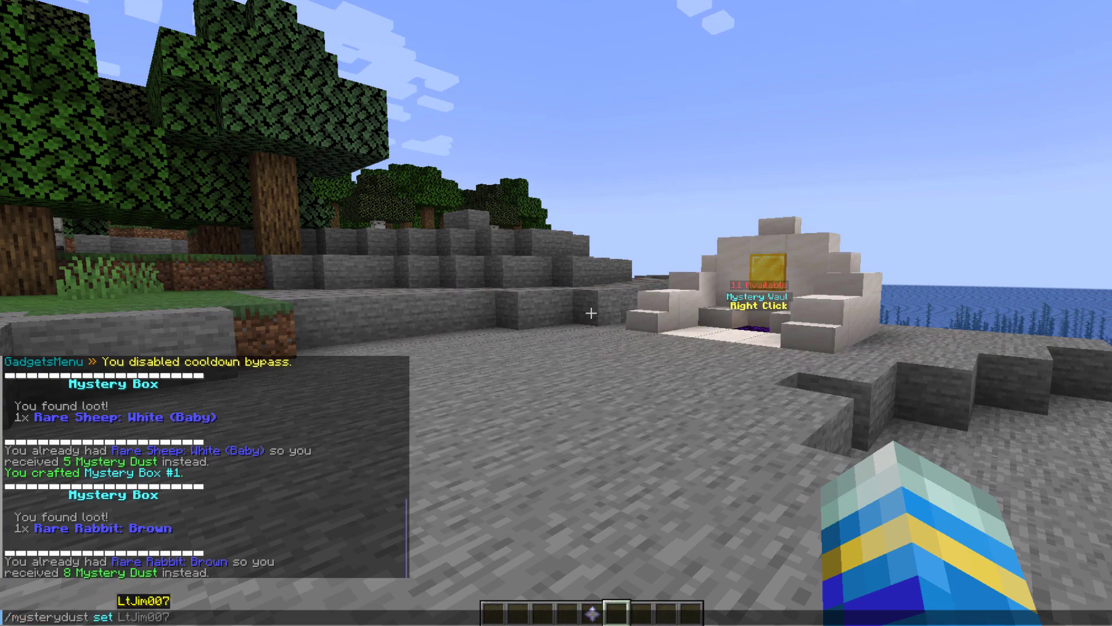
key("Tab")
type("12")
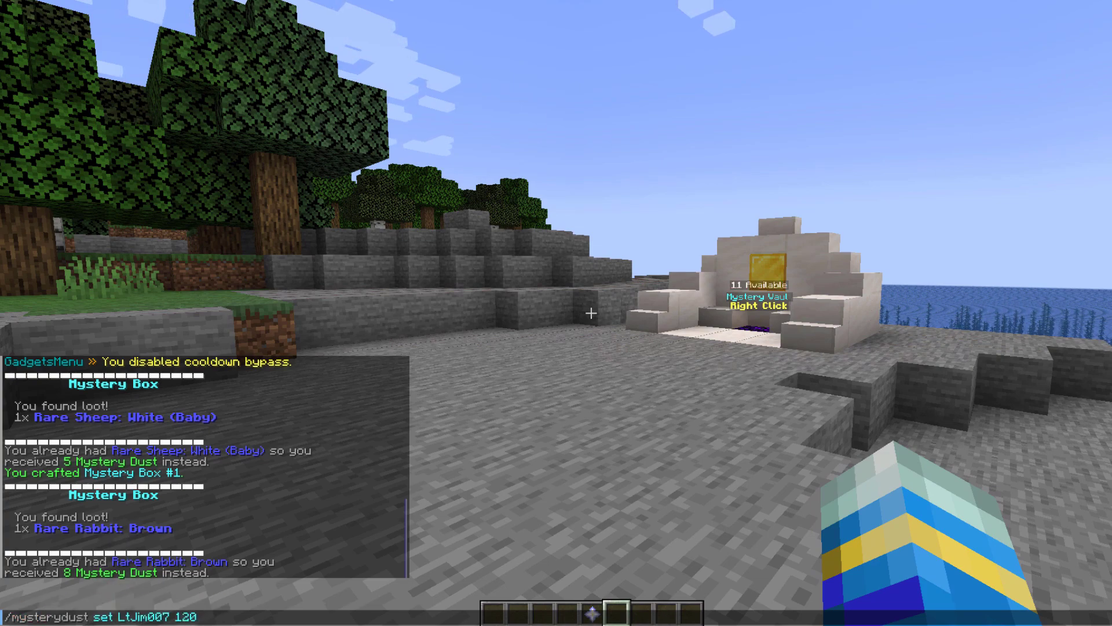
type("0")
key("Return")
key("t")
key("Up")
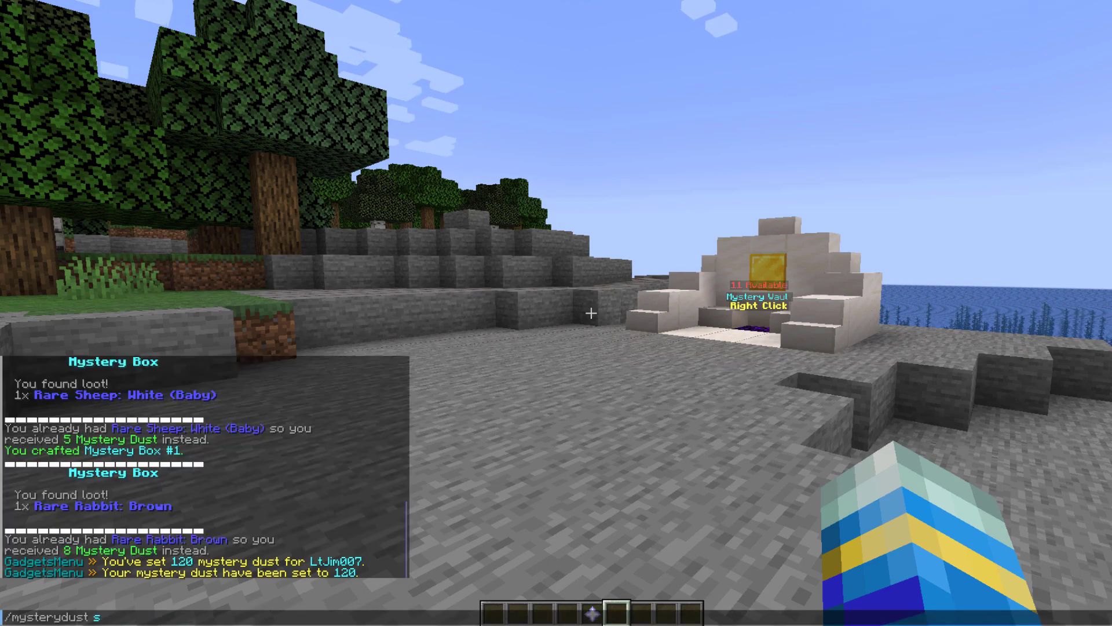
key("BackSpace")
type("add")
key("Tab")
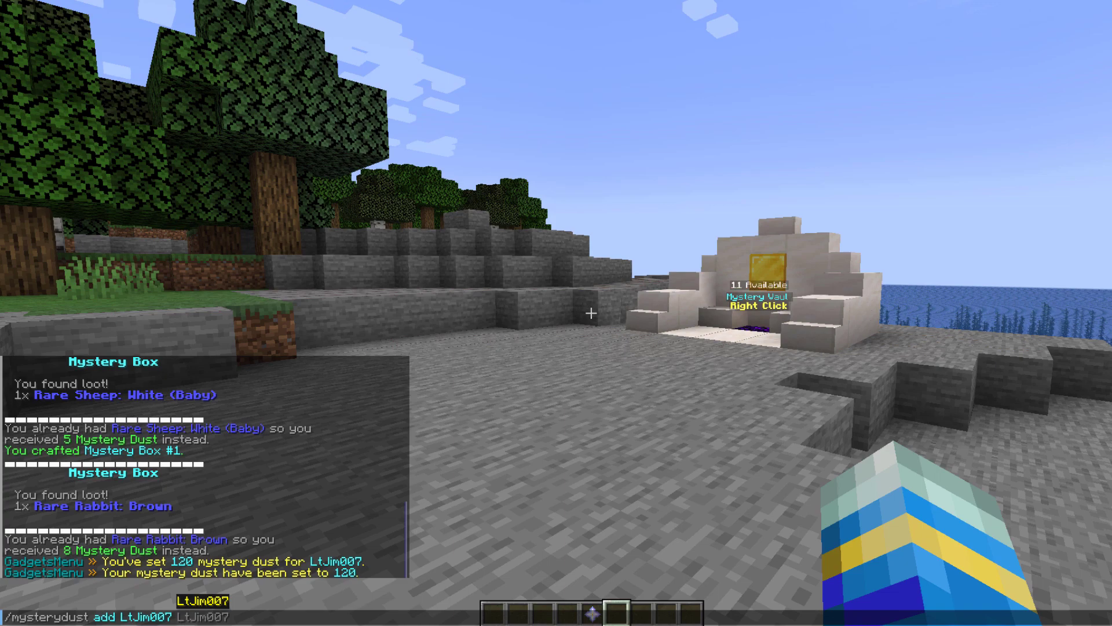
key("Escape")
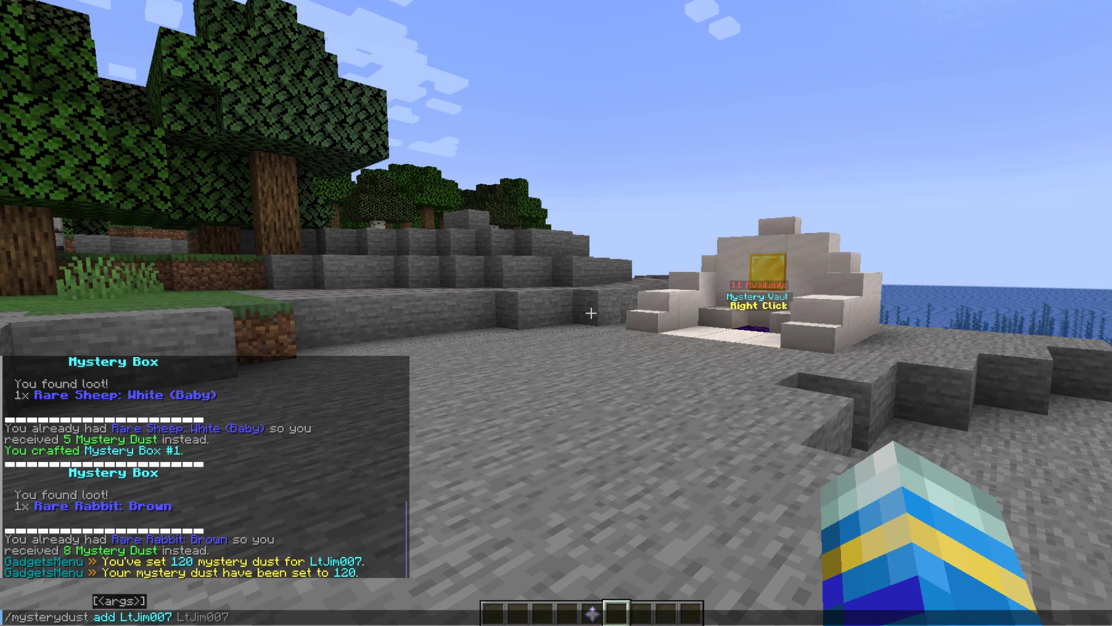
key("Escape")
key("Escape")
key("Escape")
Give the player's own account 5 mystery boxes of quality 3 with the /gmysteryboxes give command
key("slash")
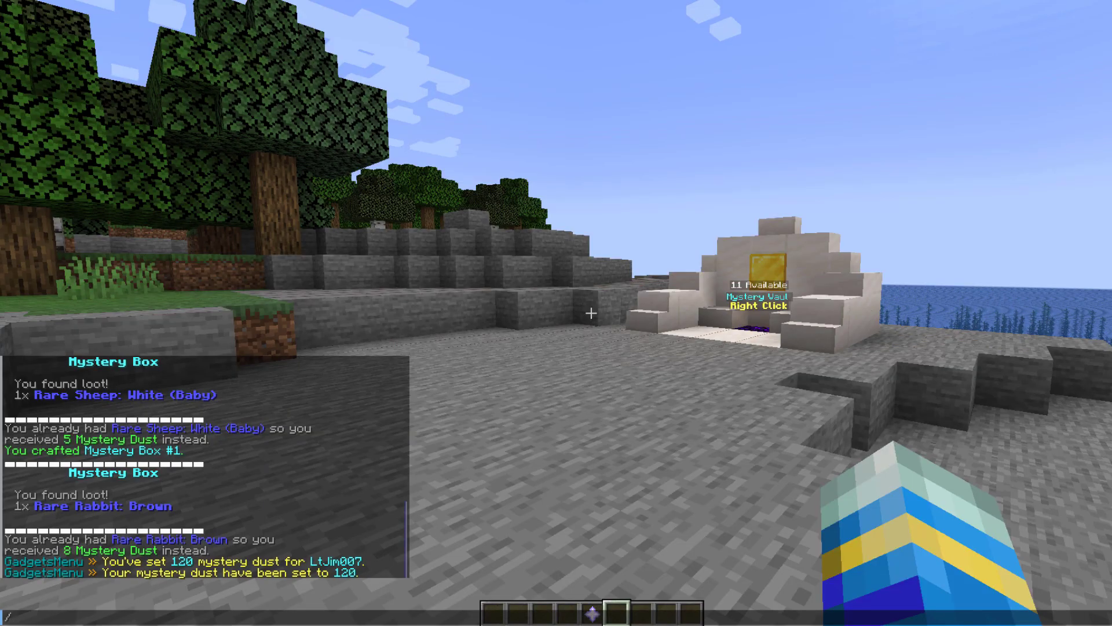
type("gamysterybox")
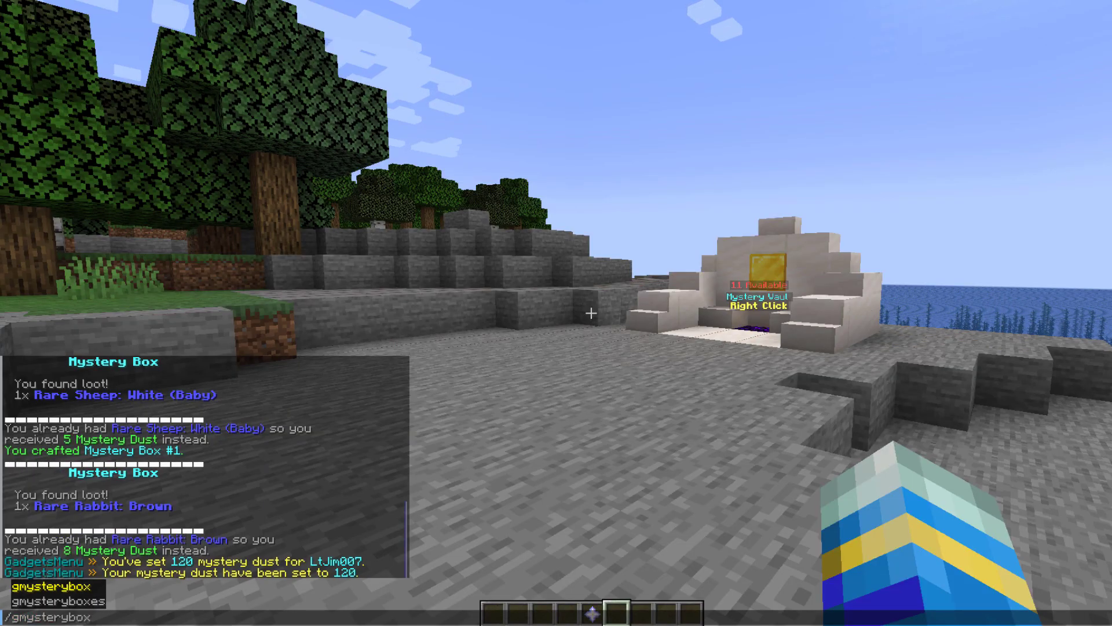
key("Tab")
key("Tab")
key("Tab")
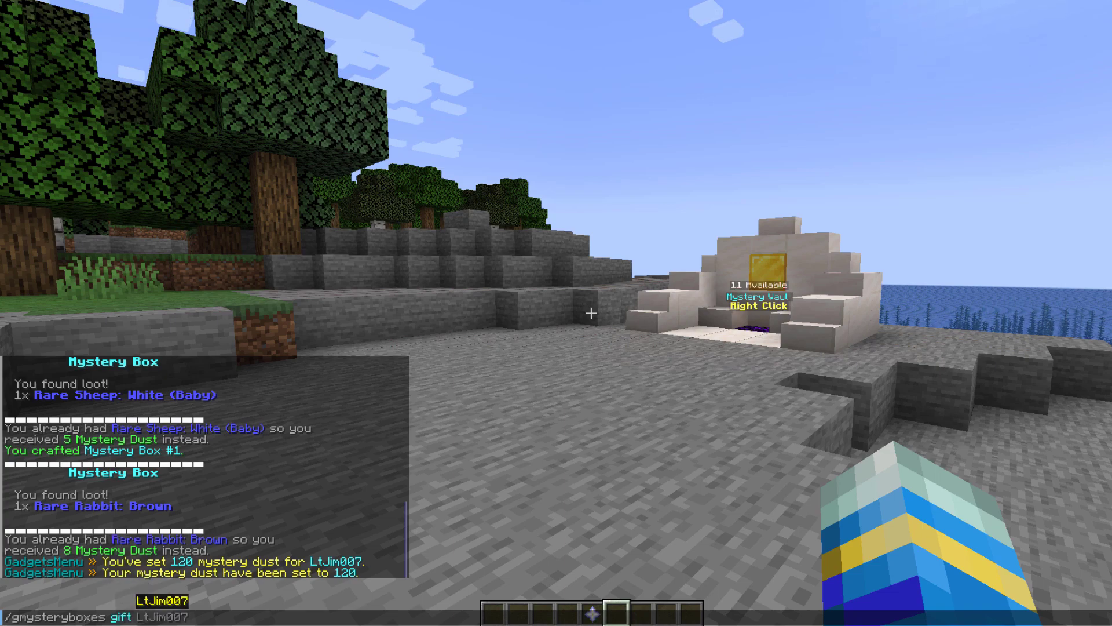
key("BackSpace")
key("BackSpace")
key("BackSpace")
key("BackSpace")
key("BackSpace")
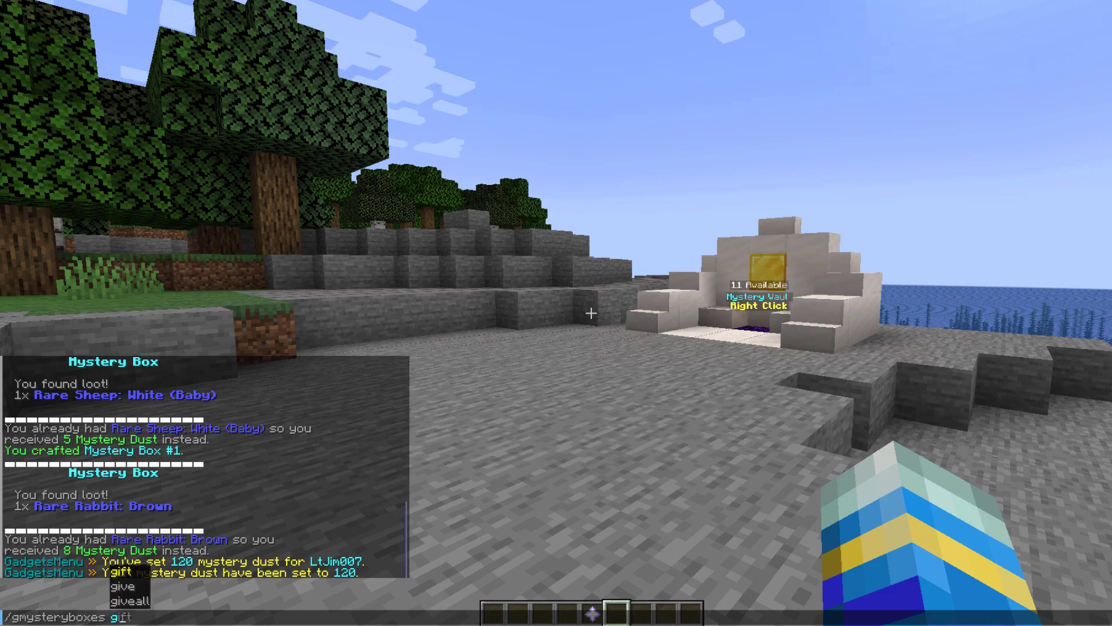
type("give")
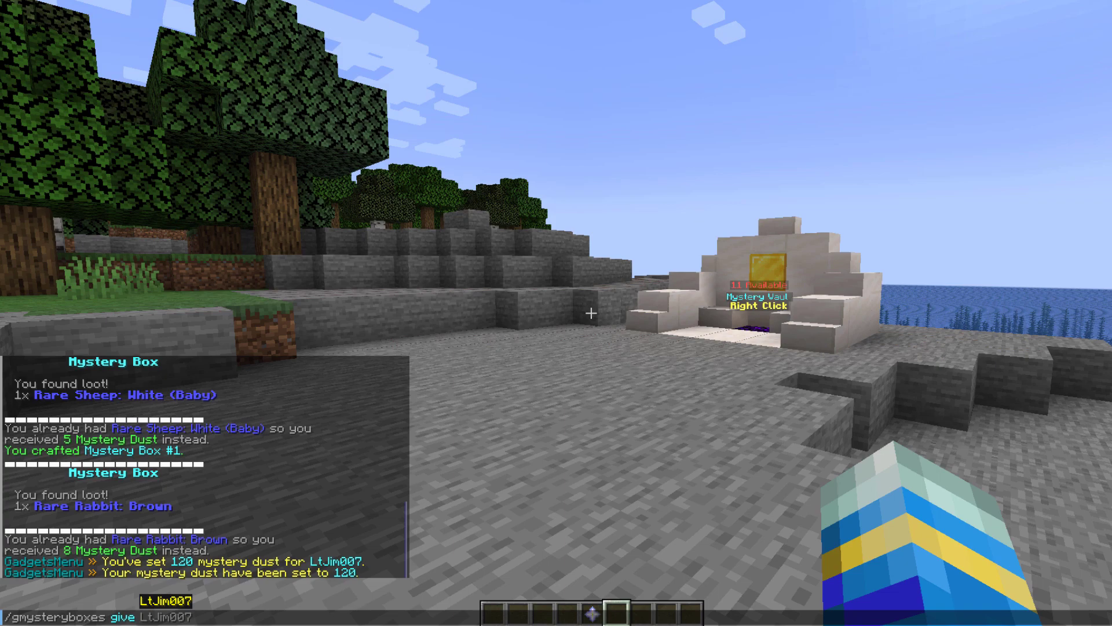
key("Tab")
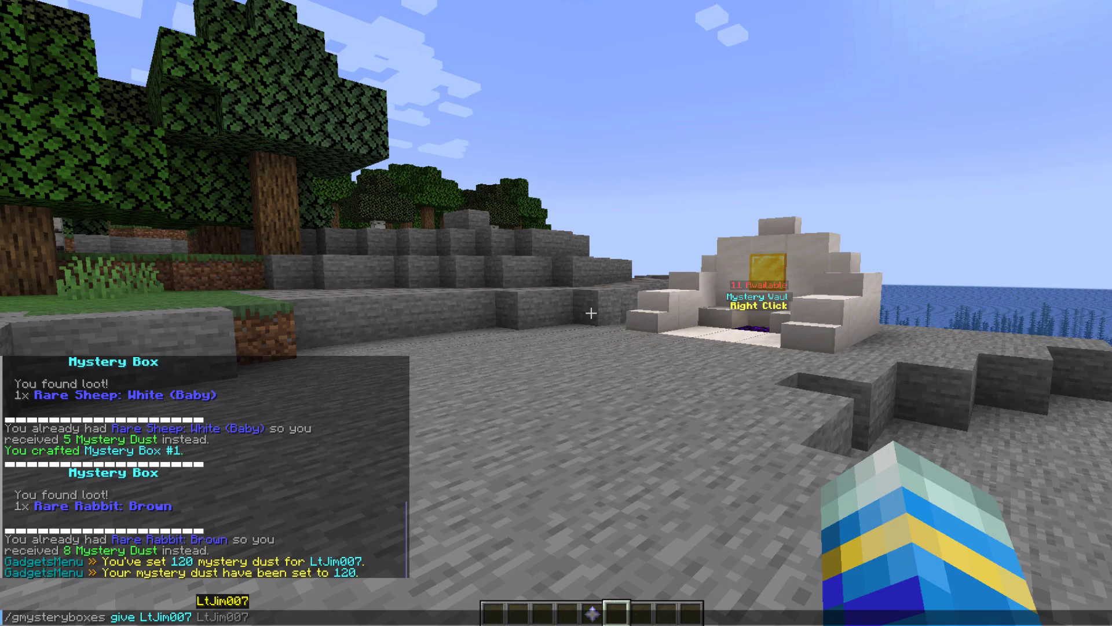
type("5 ")
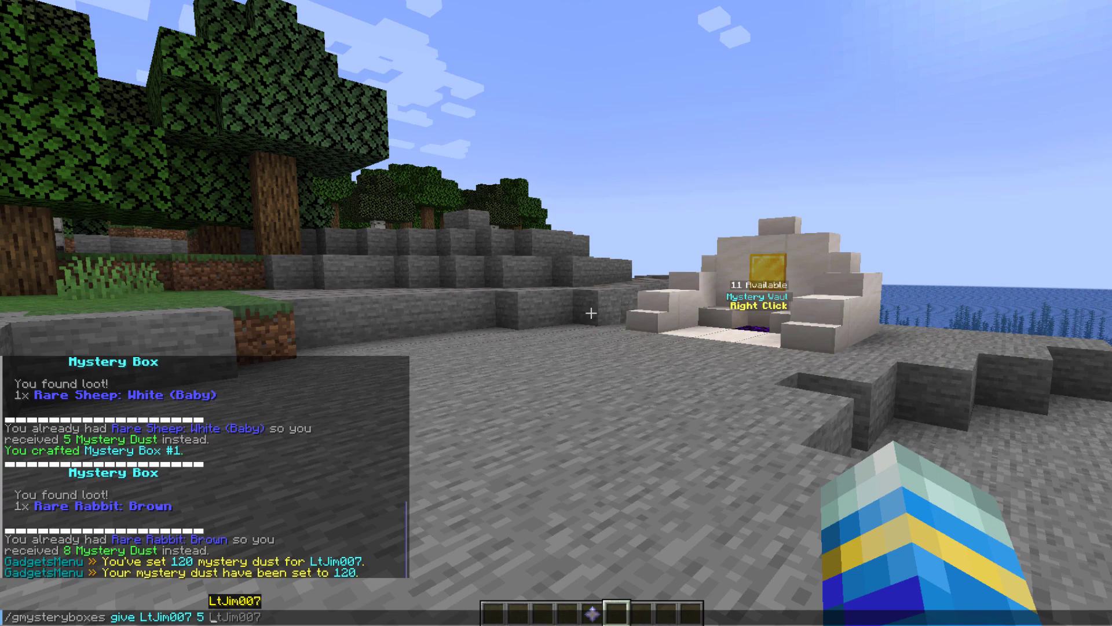
type("1")
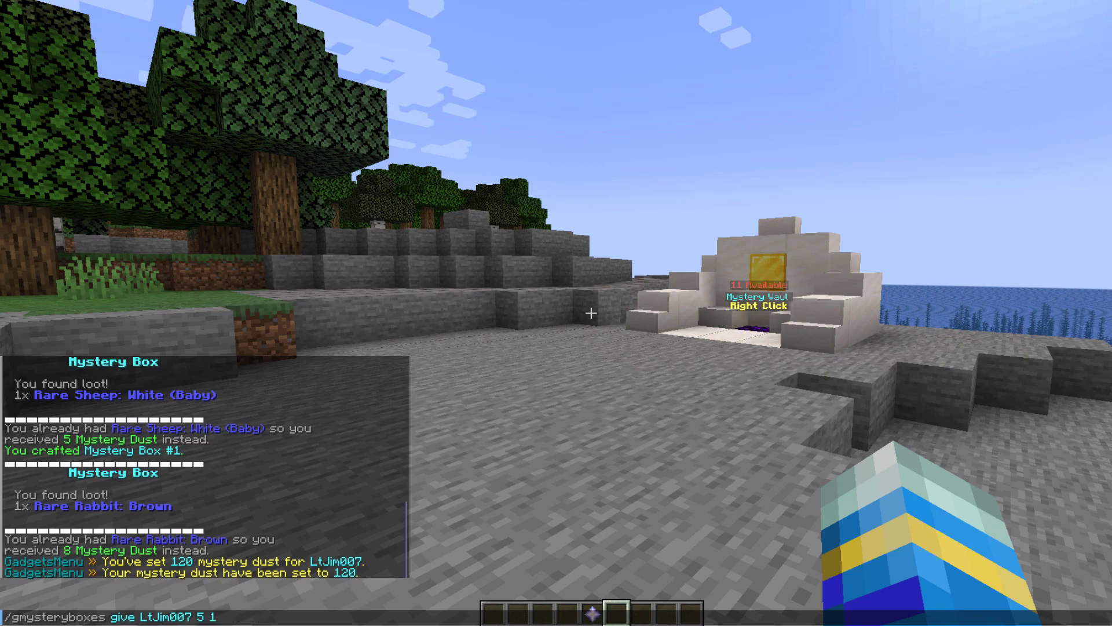
key("BackSpace")
type("4")
key("BackSpace")
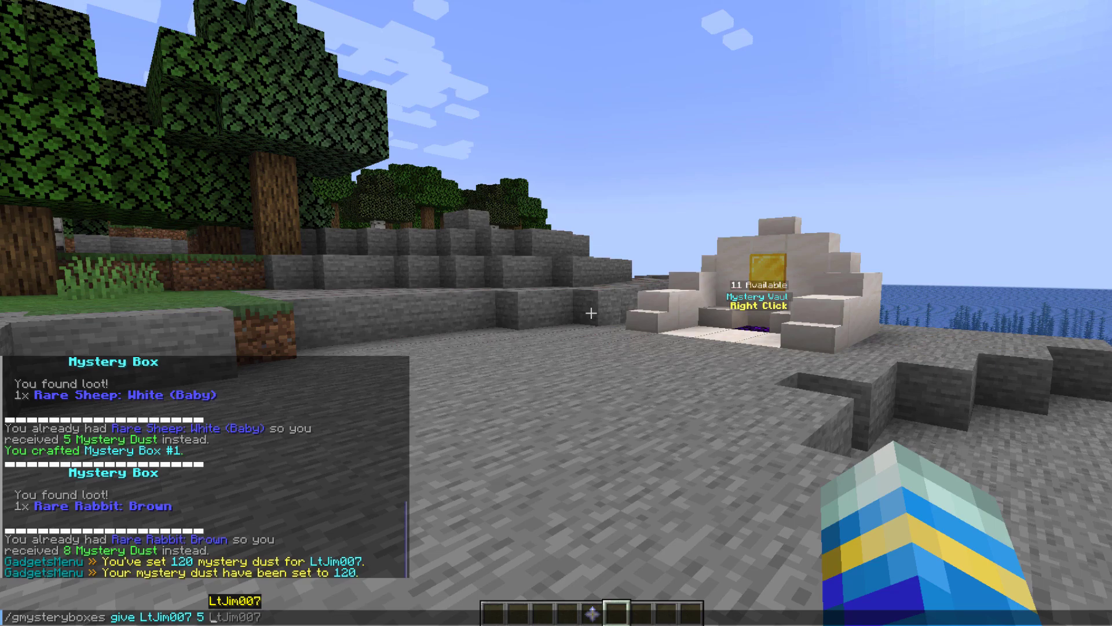
type("3")
key("Return")
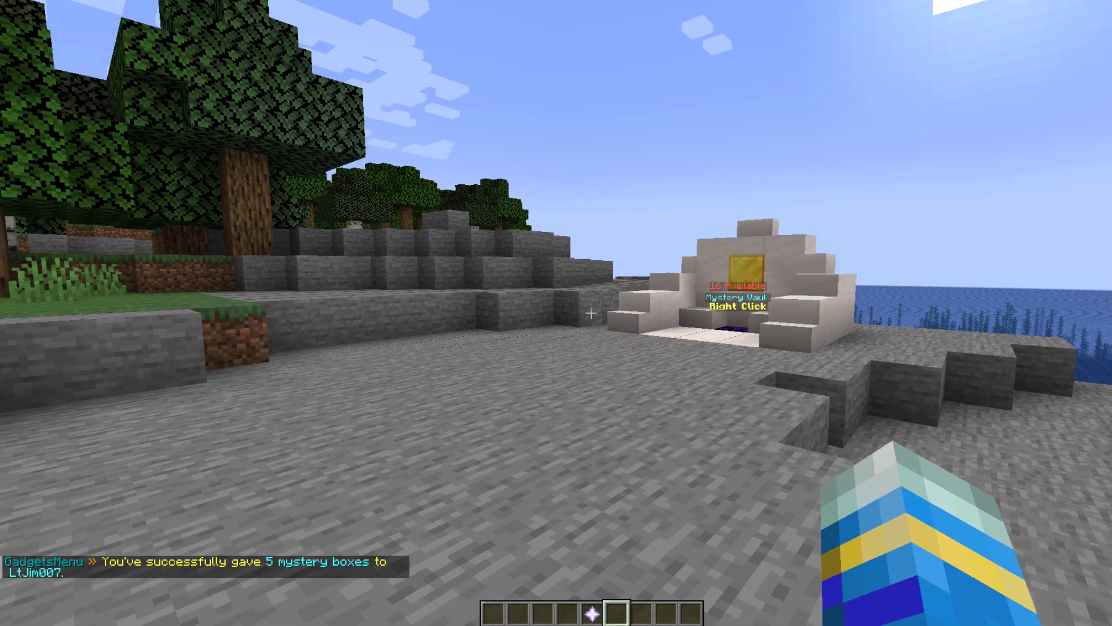
Walk back to the Mystery Vault and inspect the contents and quality of the newly given boxes
key("t")
key("Escape")
key("w")
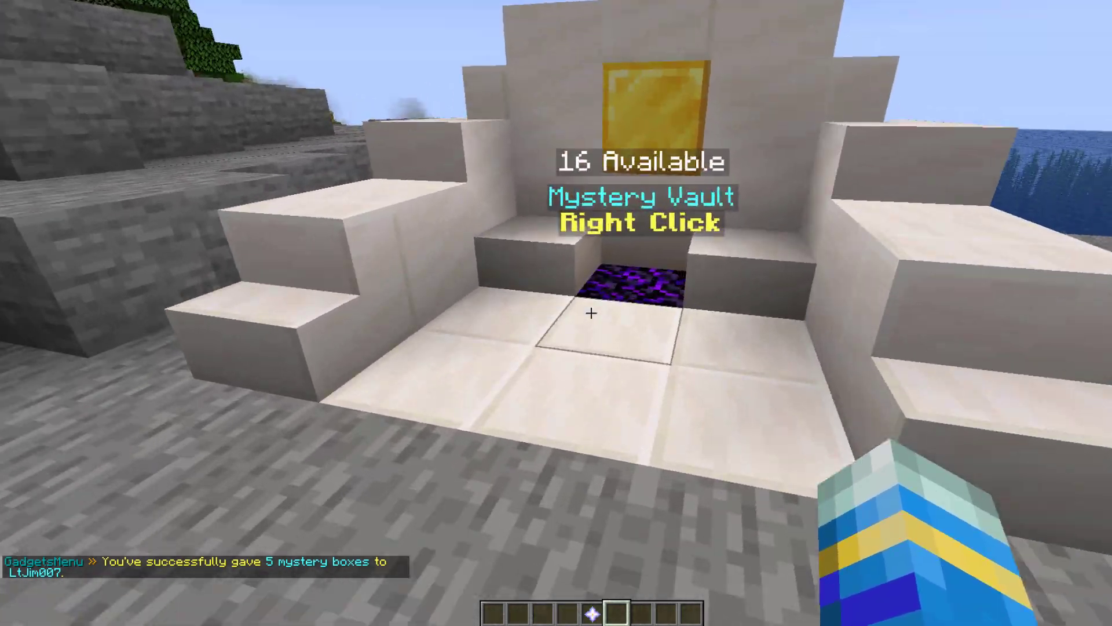
right_click(590, 313)
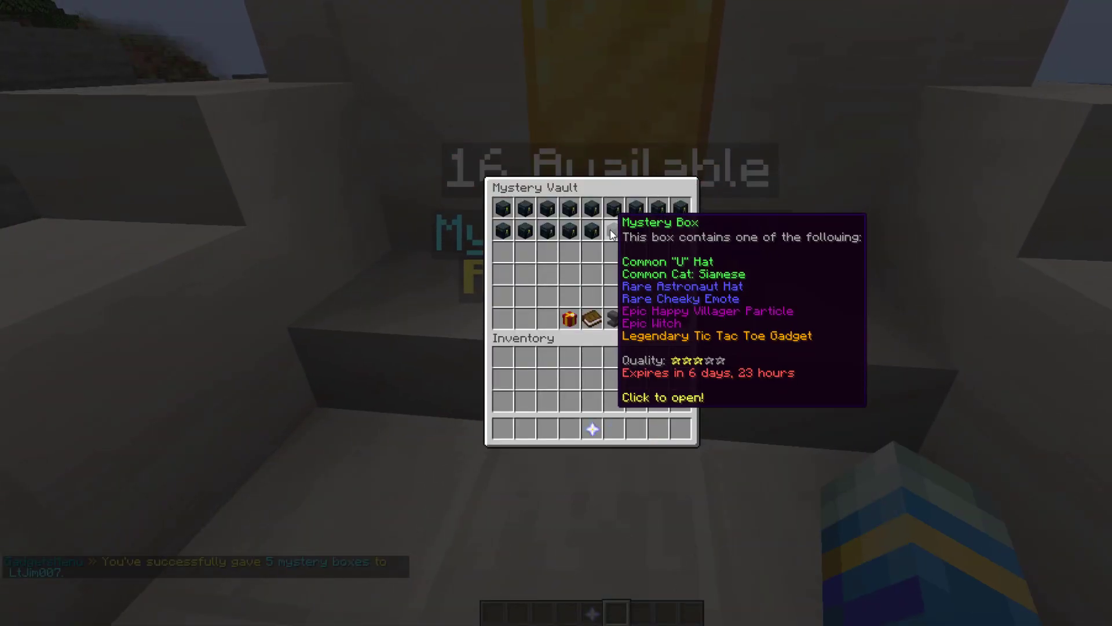
key("Escape")
Give the player's own account another 5 mystery boxes with /gmysteryboxes give, leaving out the quality value
key("t")
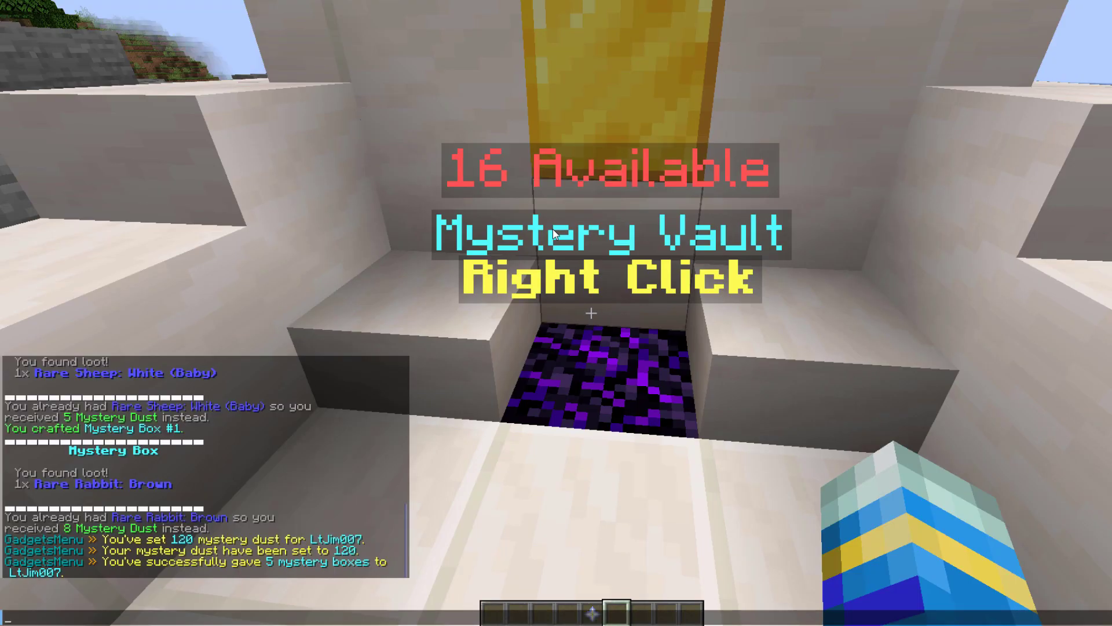
key("Up")
key("BackSpace")
key("BackSpace")
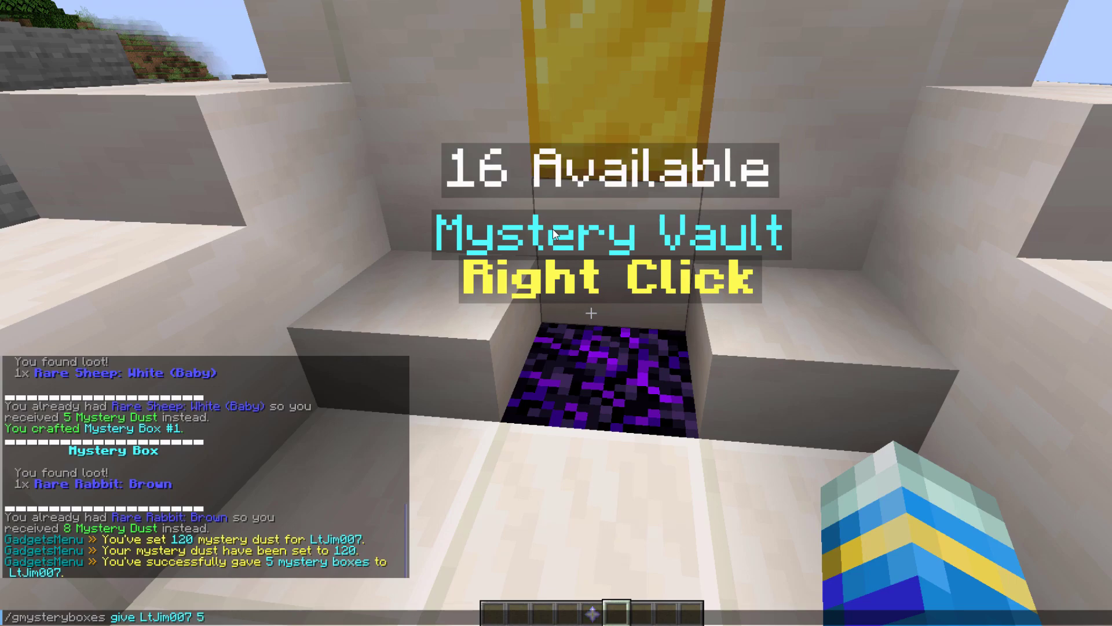
key("Return")
Open the five-star Mystery Box in the third slot of the vault's third row
right_click(591, 313)
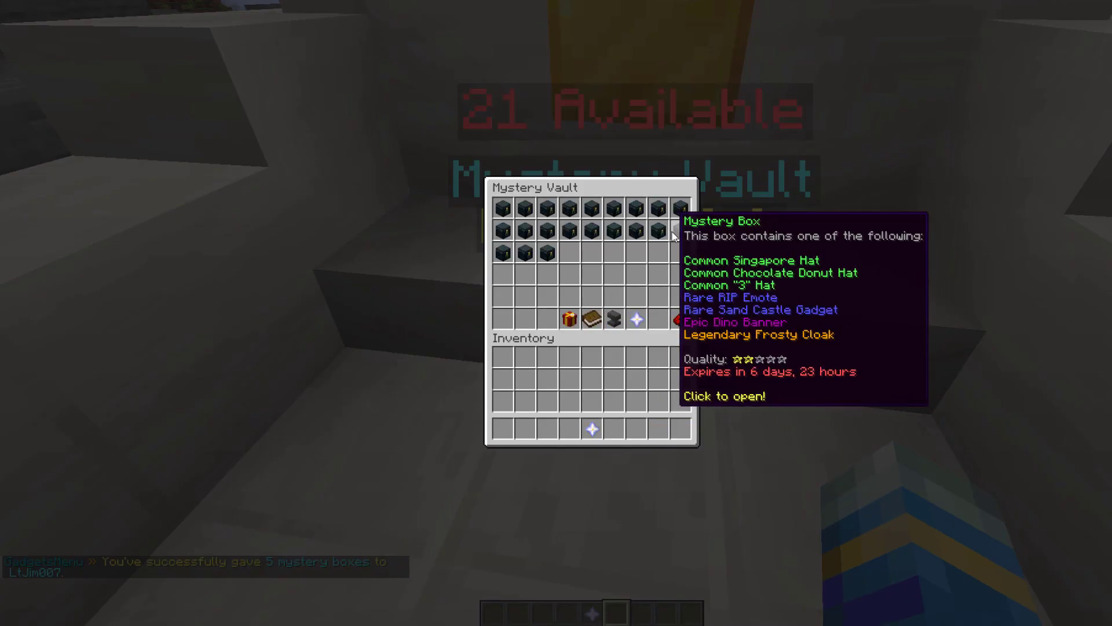
left_click(552, 255)
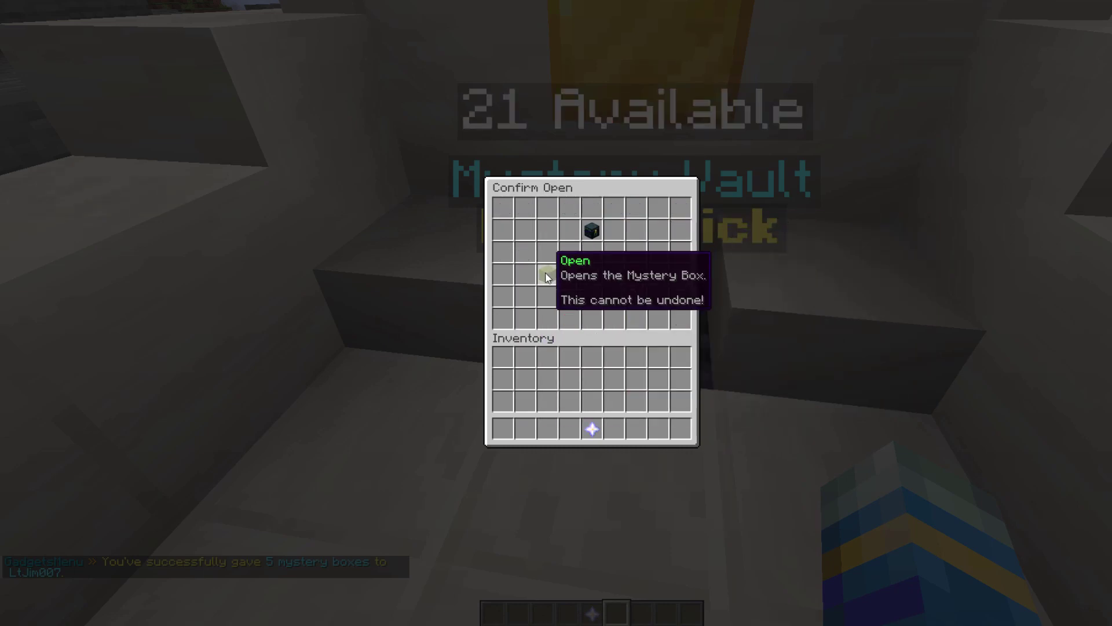
left_click(545, 275)
key("w")
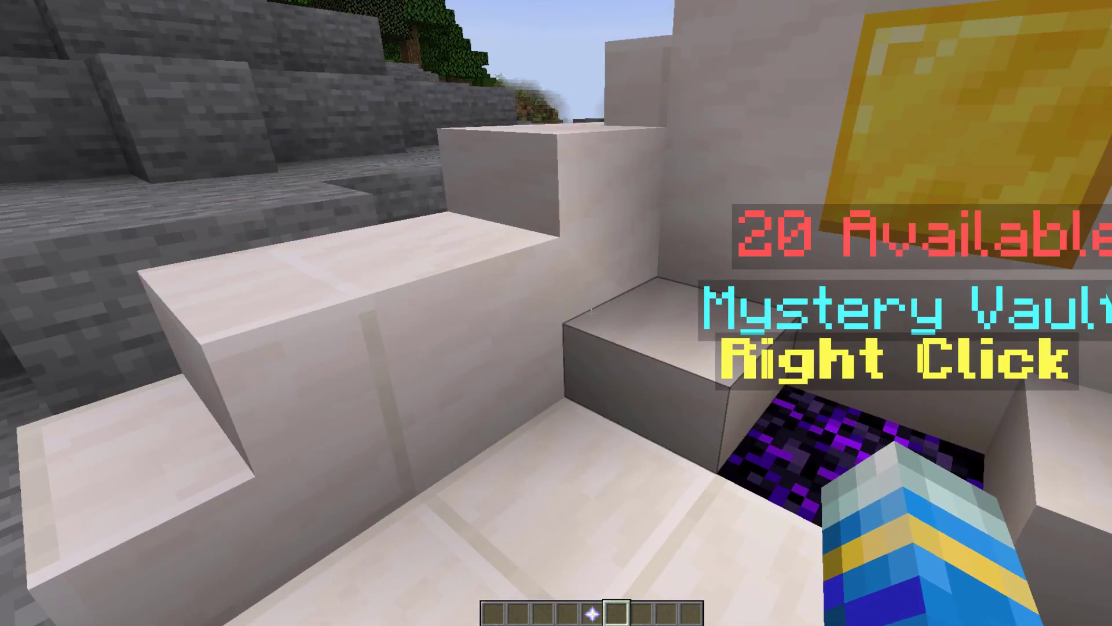
Pick a Block of Quartz from the vault's floor and list the vault management commands with /gmysteryboxes mode
key("s")
middle_click(591, 313)
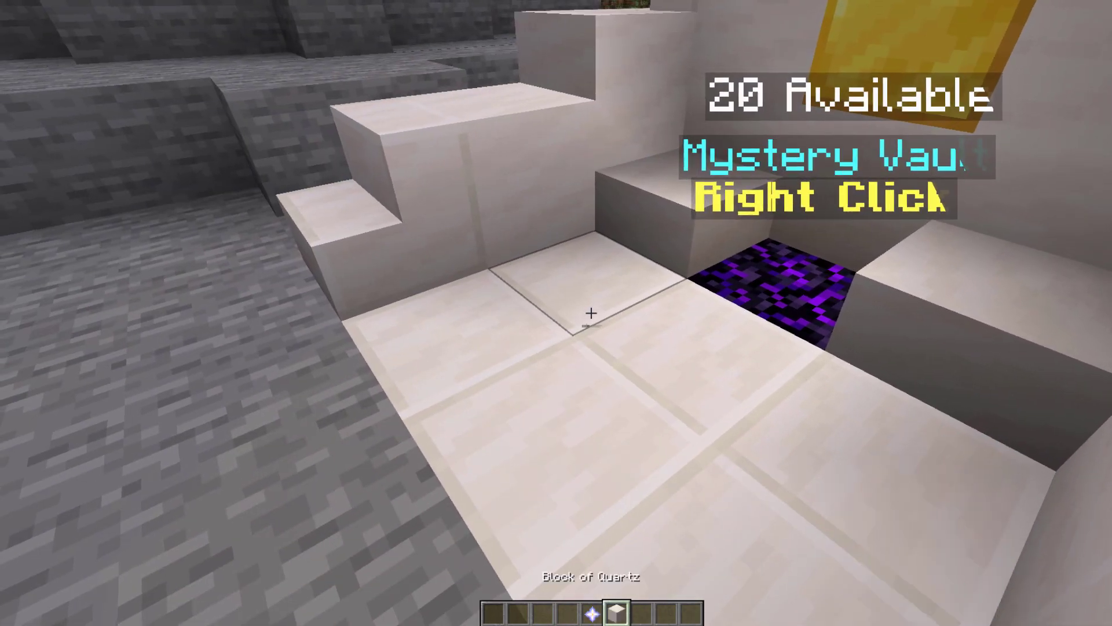
type("/gmysterybox")
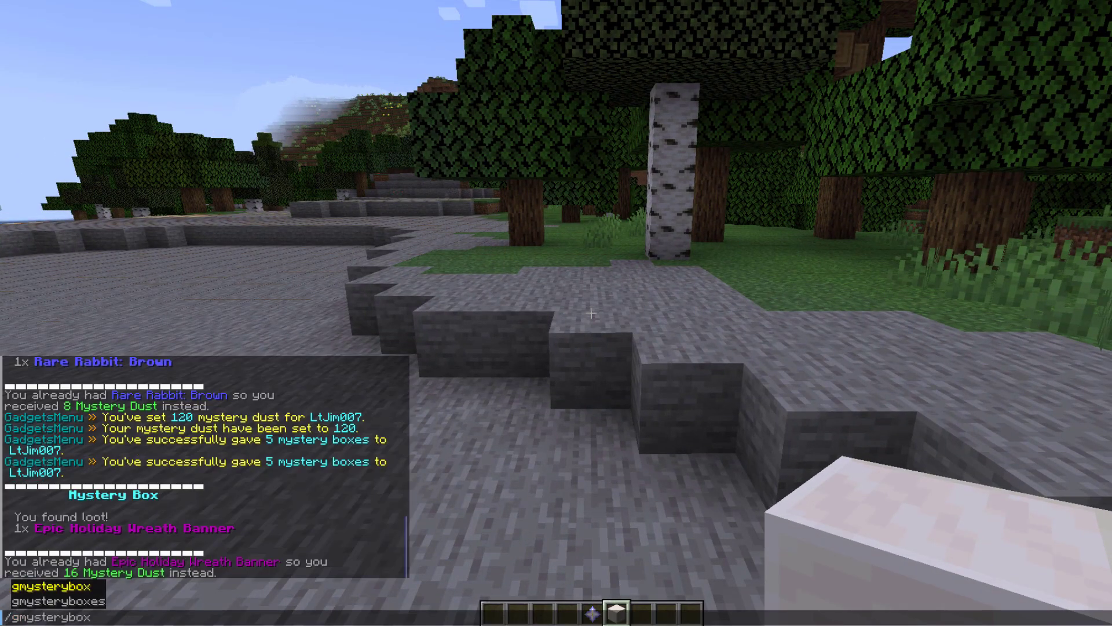
type("es mode")
key("Return")
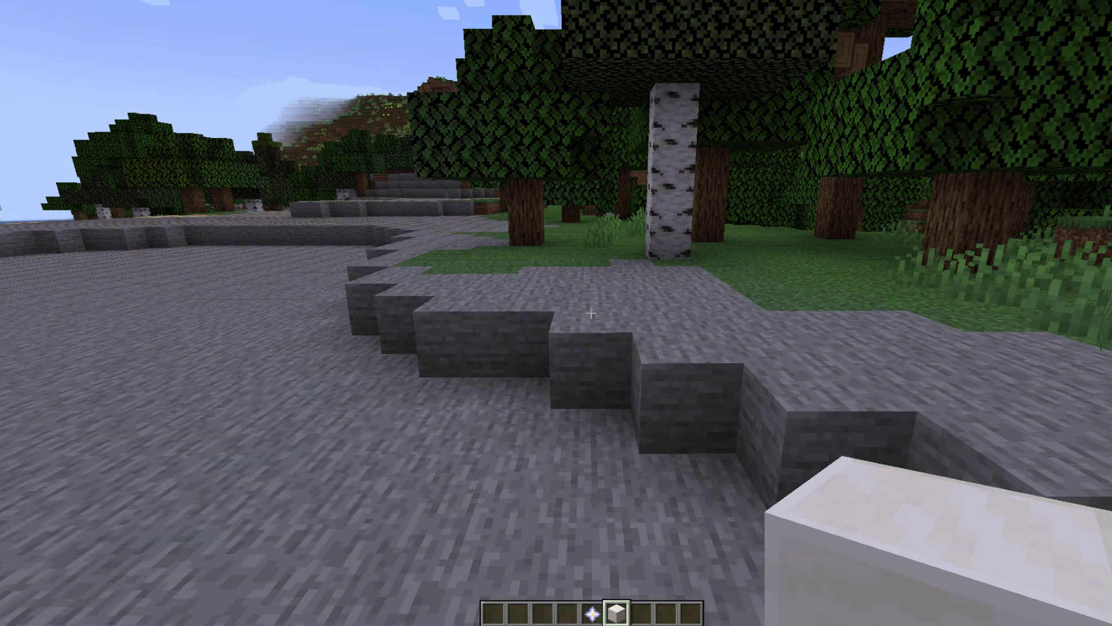
List the mystery vaults within a radius of 200 using /gmysteryboxes mode near
key("t")
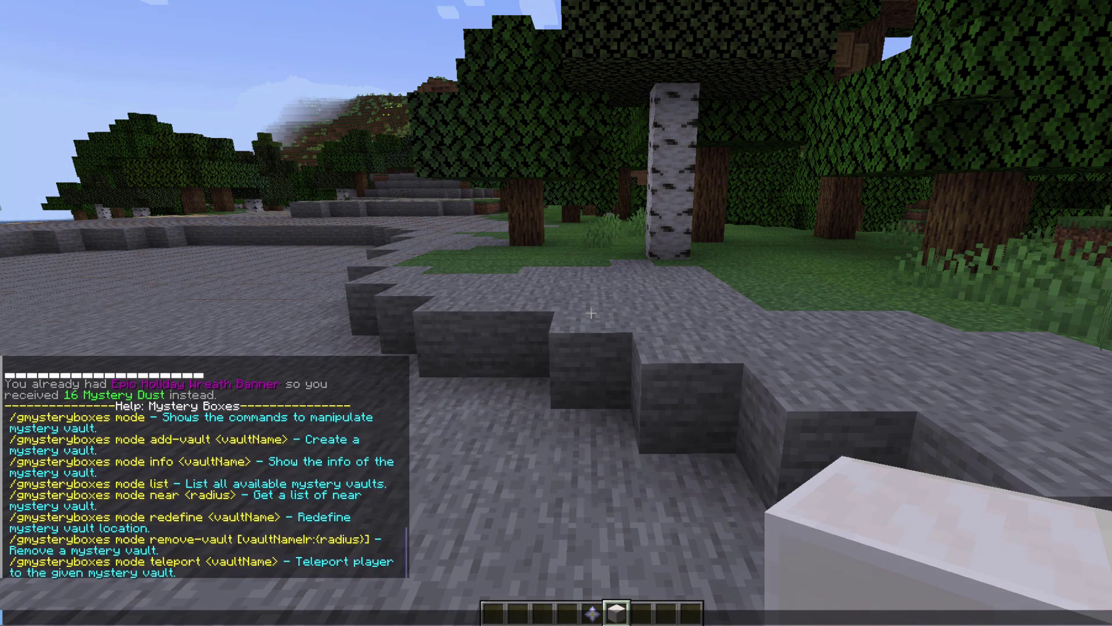
key("Up")
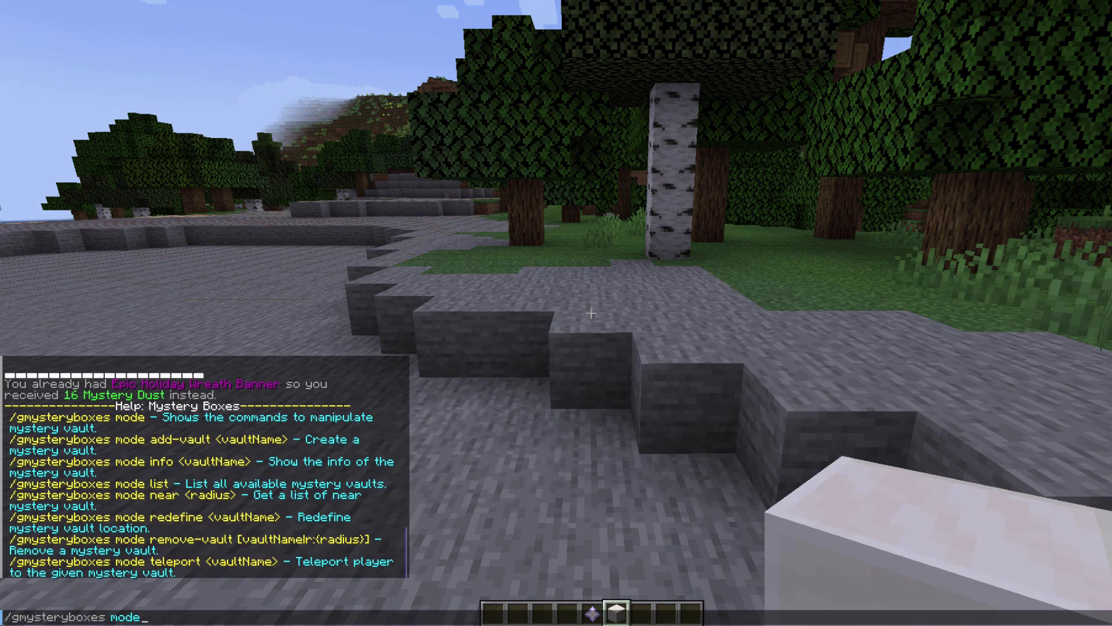
type("near 200")
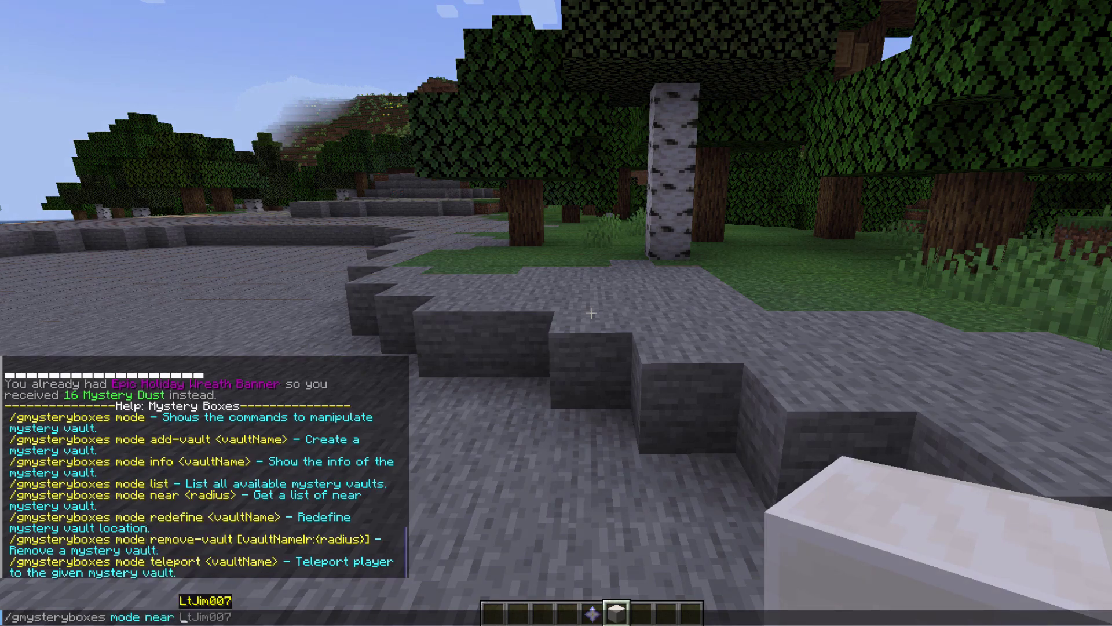
key("Return")
Create a Mystery Vault named vault2 on the targeted quartz block with /gmysteryboxes mode add-vault
key("t")
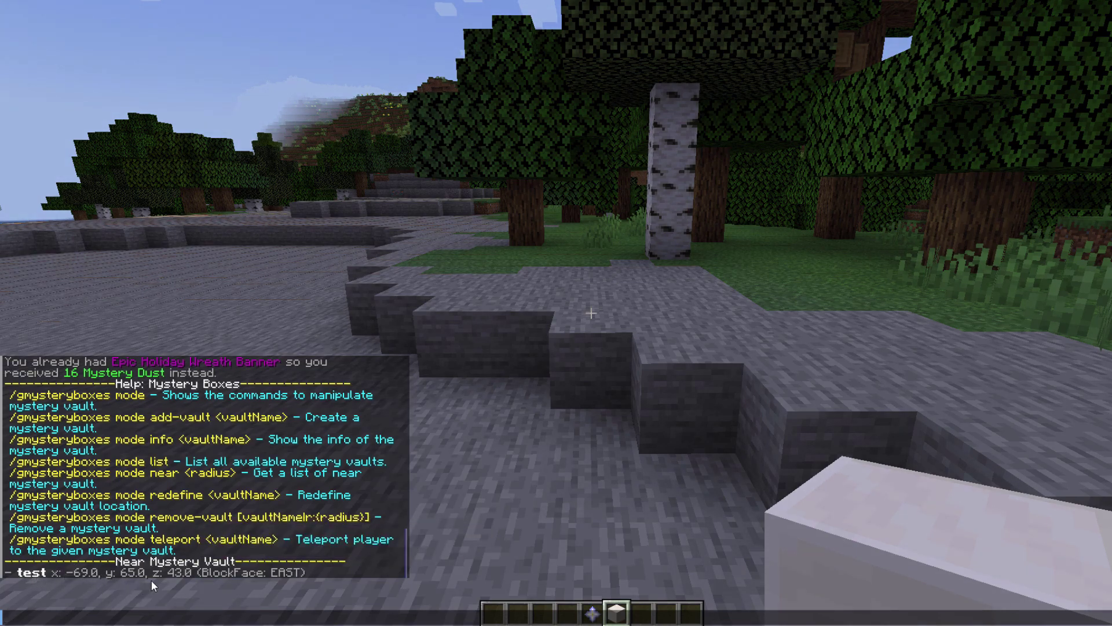
key("Up")
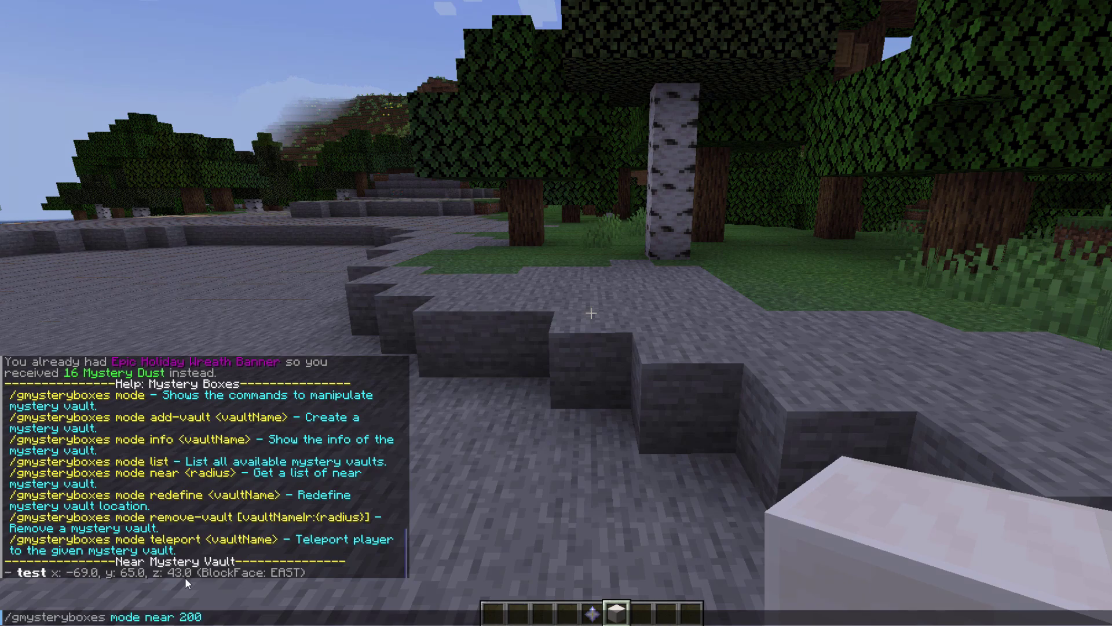
key("BackSpace")
key("BackSpace")
key("BackSpace")
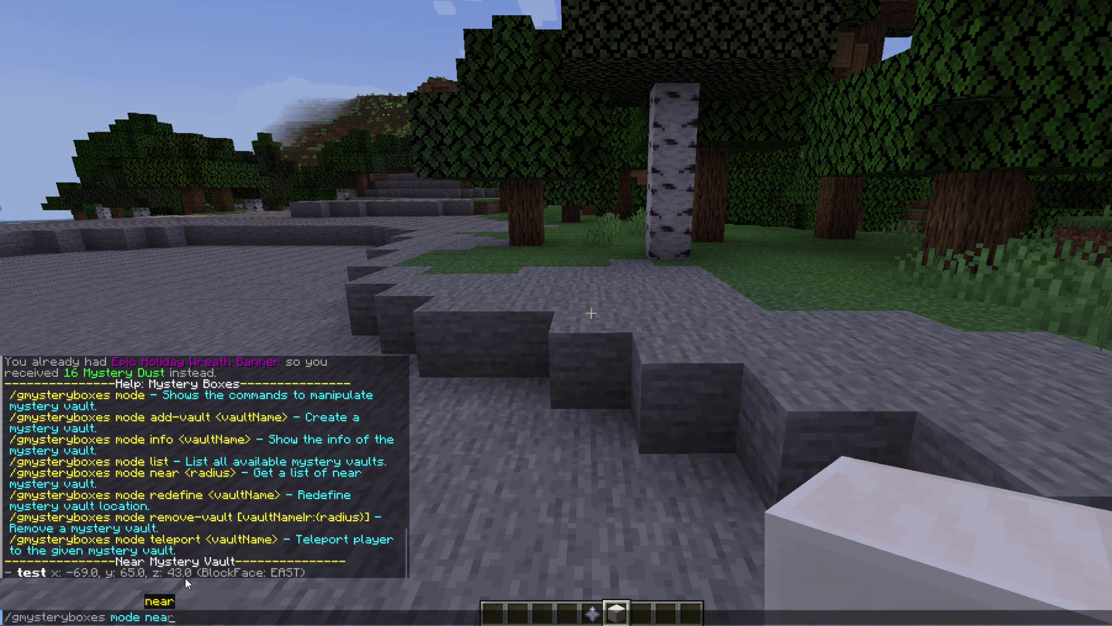
key("BackSpace")
key("BackSpace")
key("BackSpace")
key("BackSpace")
type("add")
key("Tab")
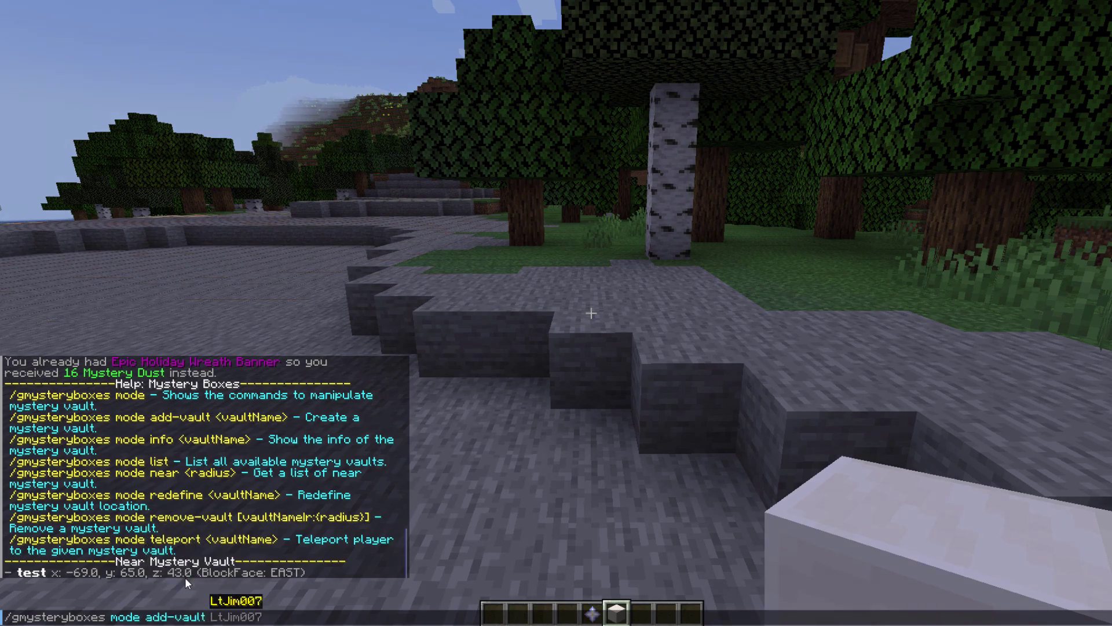
type("vault2")
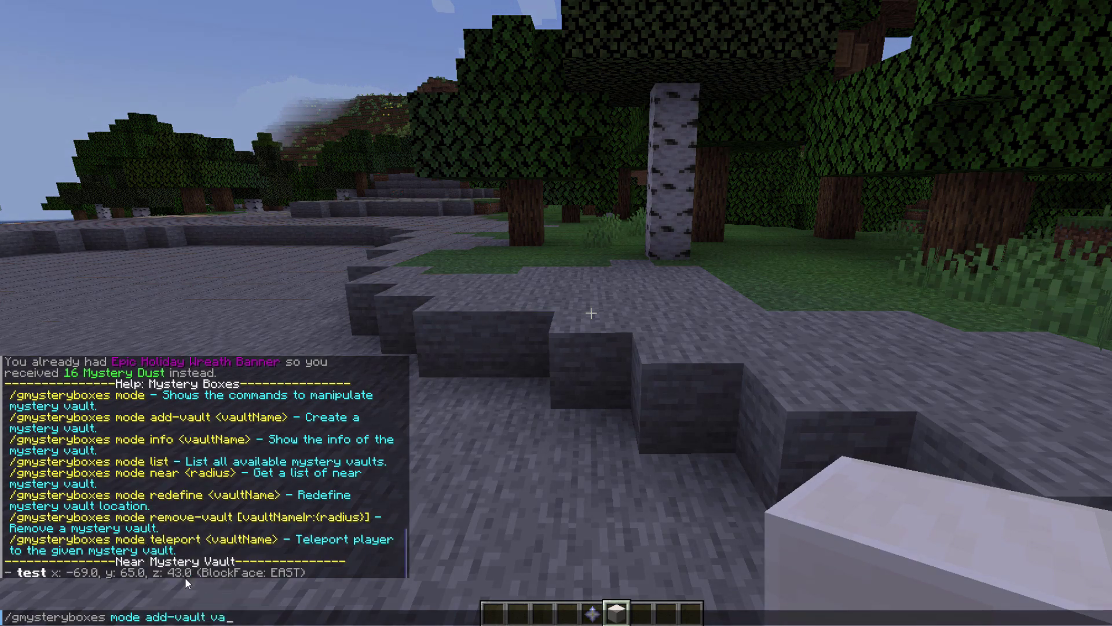
key("Return")
key("Up")
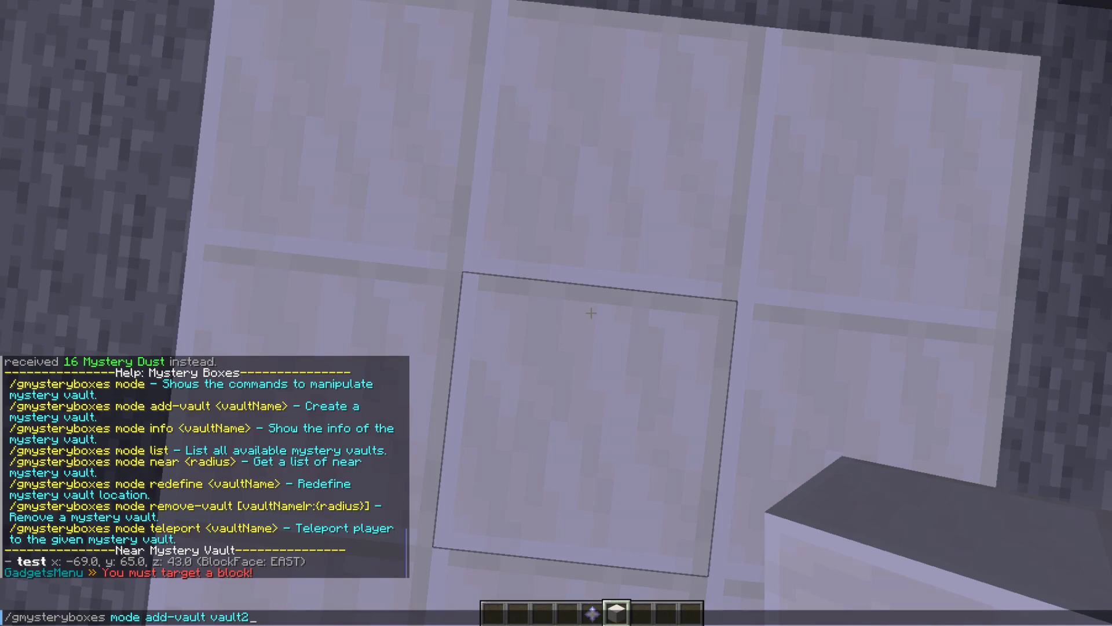
key("Return")
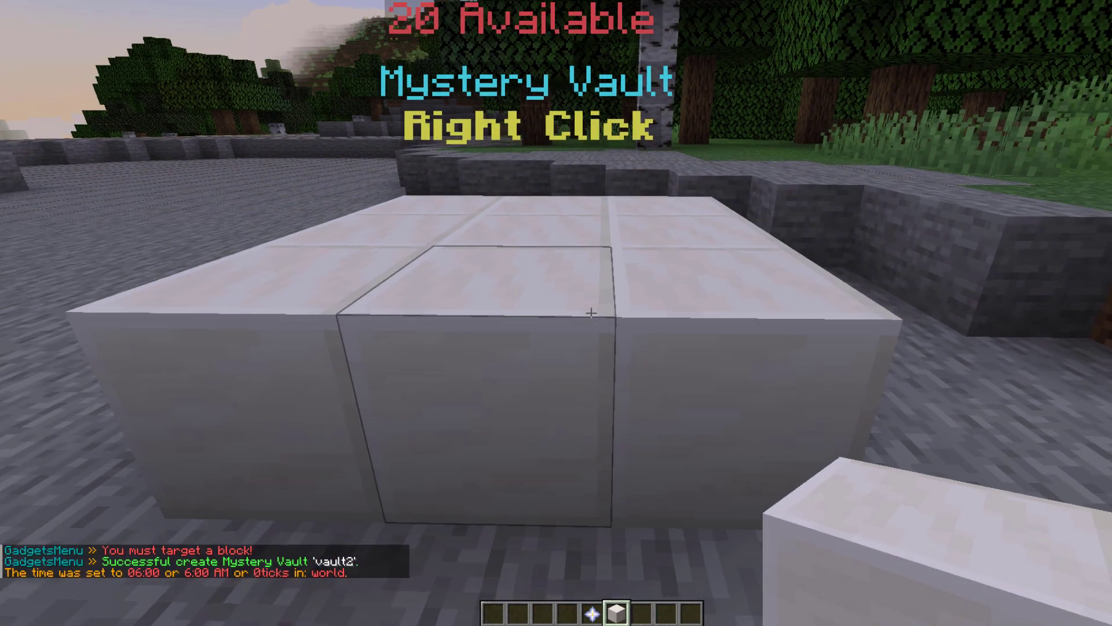
Open the new vault on the quartz platform and view its boxes and the Mystery Box Information
left_click(591, 312)
right_click(591, 313)
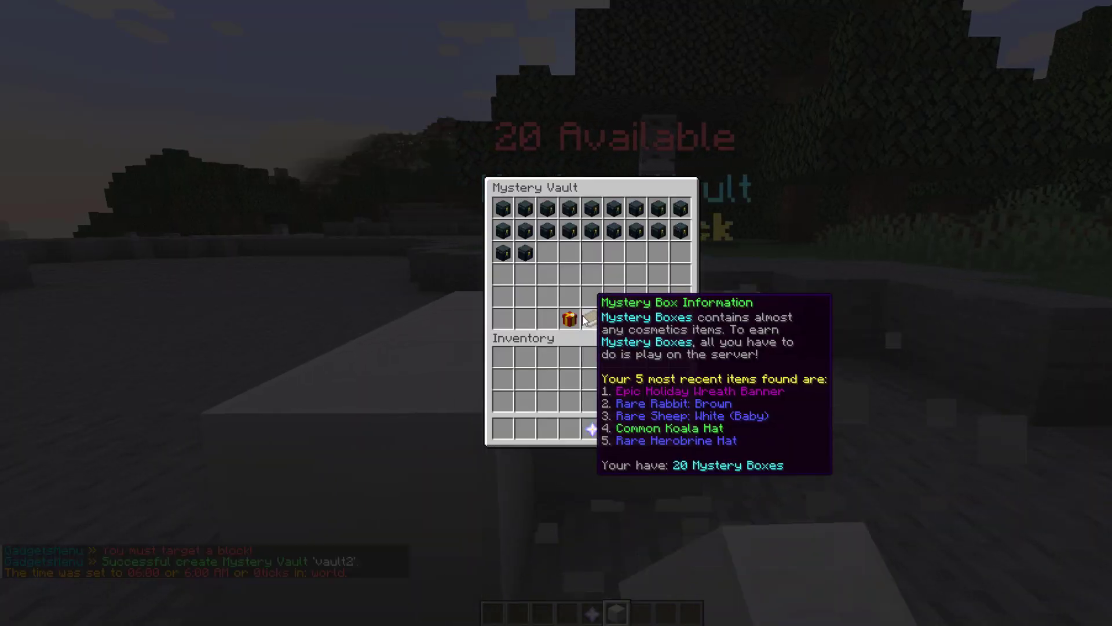
key("Escape")
scroll(591, 312, "down", 1)
right_click(590, 312)
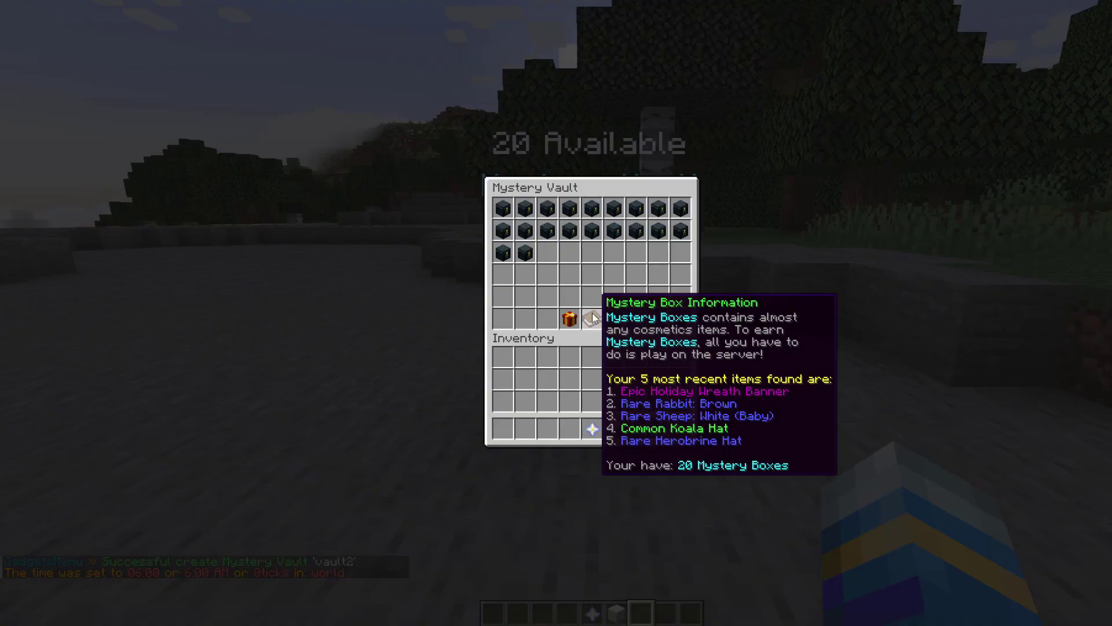
left_click(559, 237)
left_click(591, 231)
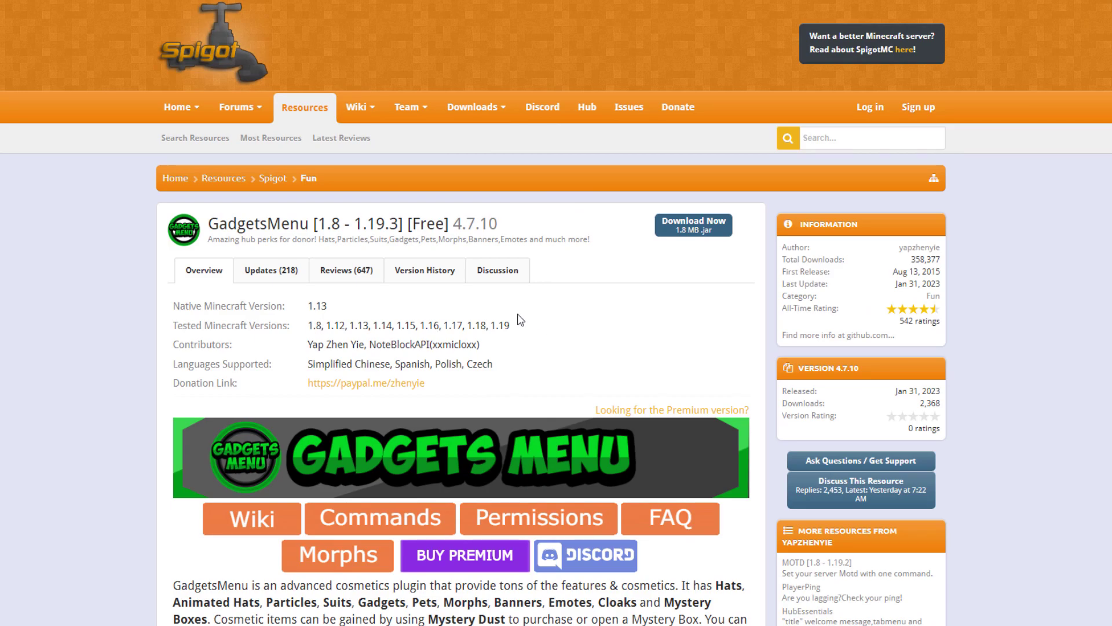
Switch to the GadgetsMenu resource page on Spigot and review the Premium and Free feature comparison
scroll(456, 303, "down", 10)
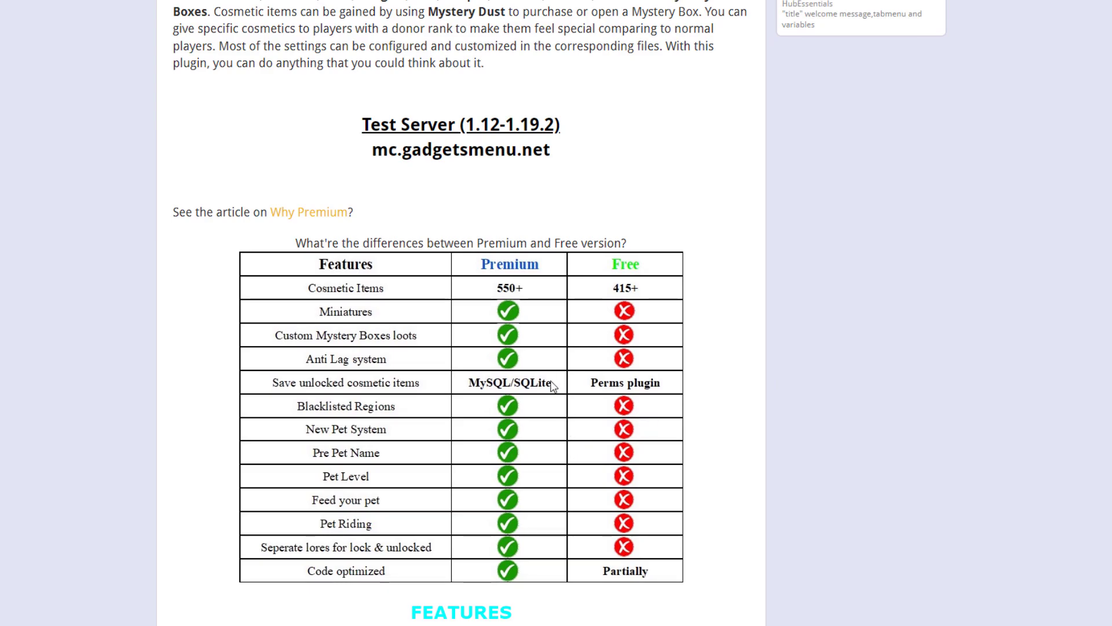
scroll(519, 413, "up", 10)
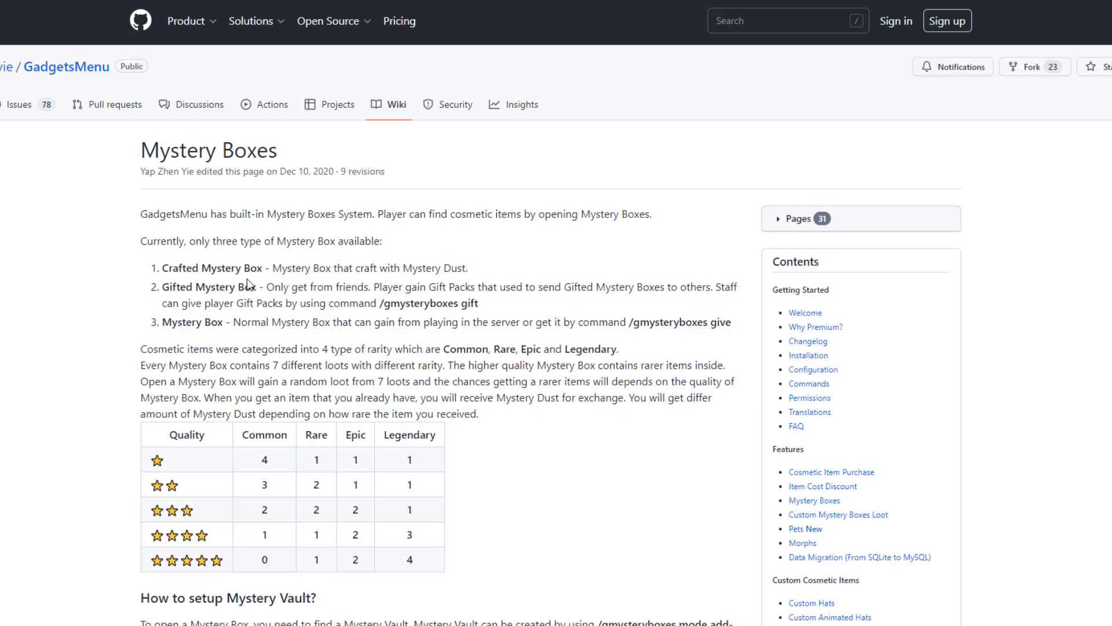
Read how to set up a Mystery Vault on the Mystery Boxes wiki page and open the linked setup instructions
scroll(273, 463, "down", 3)
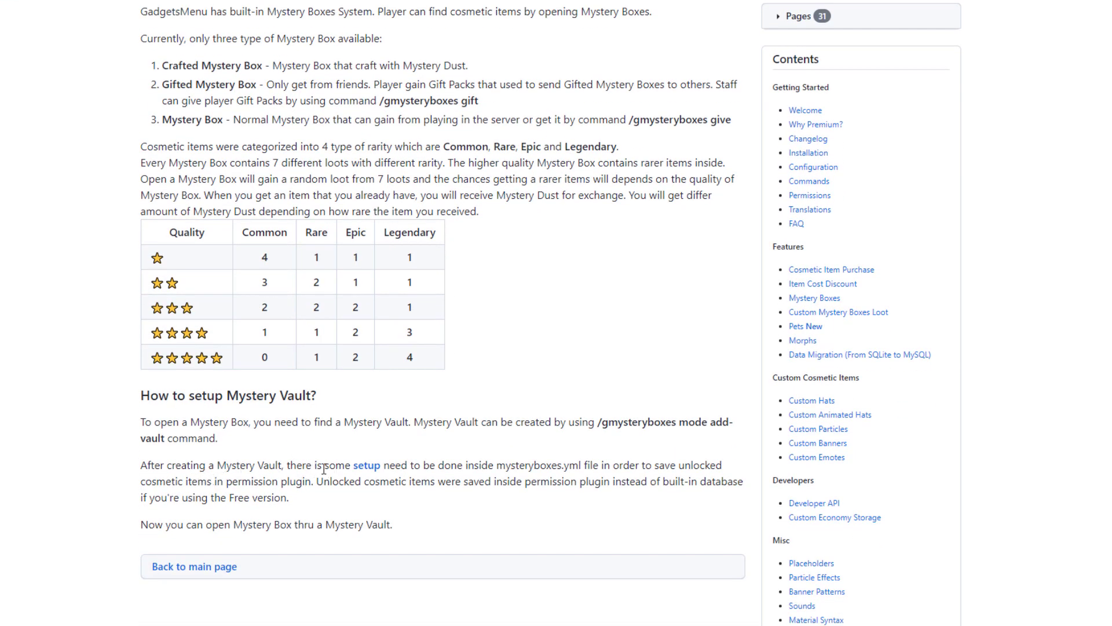
left_click_drag(324, 468, 388, 468)
left_click(407, 465)
left_click(374, 469)
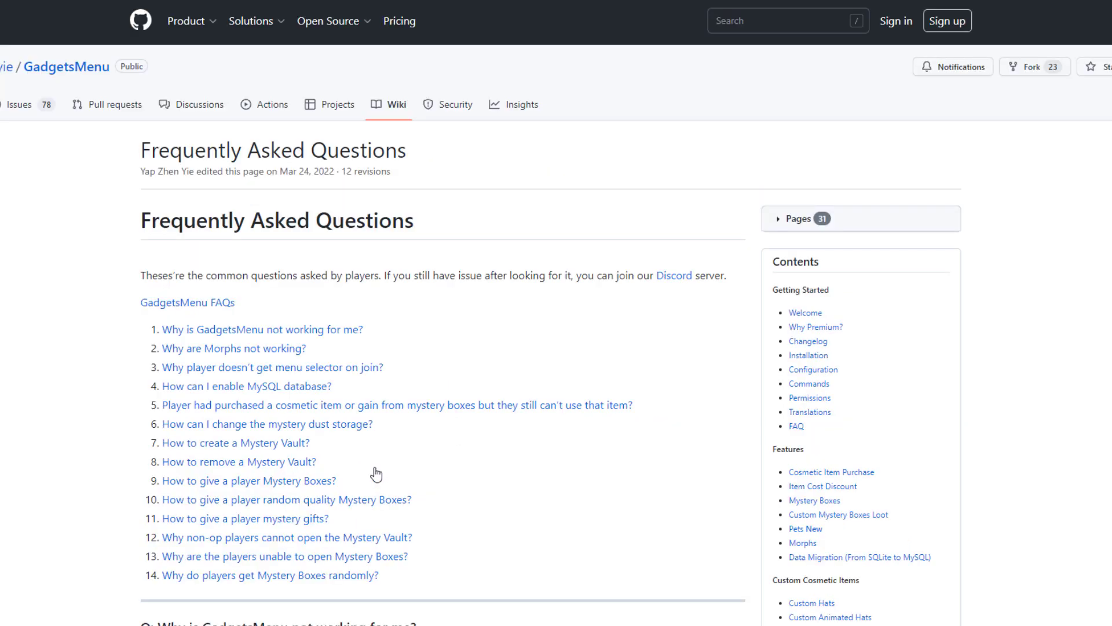
Find the FAQ entry about players unable to use purchased cosmetics and examine its files and permission plugin commands
scroll(373, 470, "down", 15)
scroll(372, 469, "down", 5)
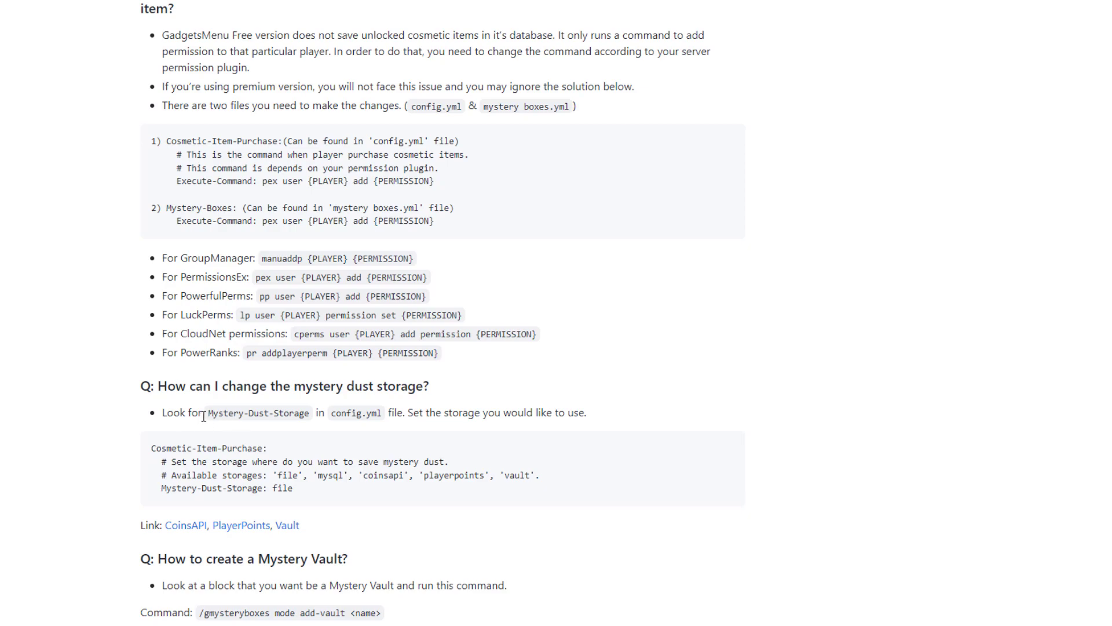
left_click_drag(413, 106, 580, 107)
left_click(568, 119)
scroll(474, 223, "up", 2)
scroll(473, 223, "up", 1)
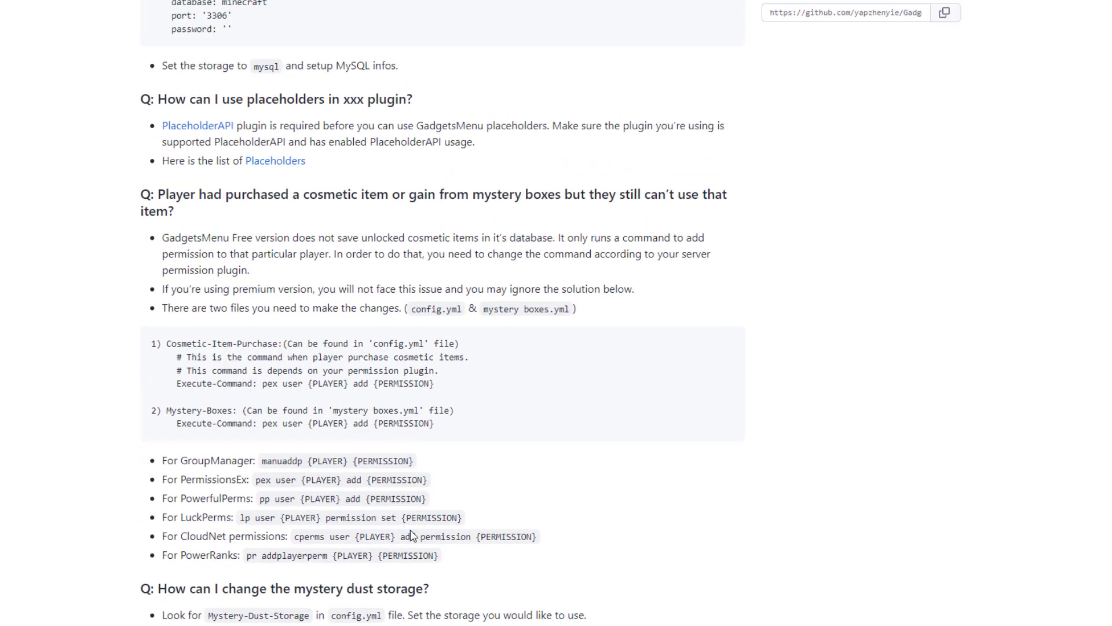
left_click_drag(451, 561, 152, 461)
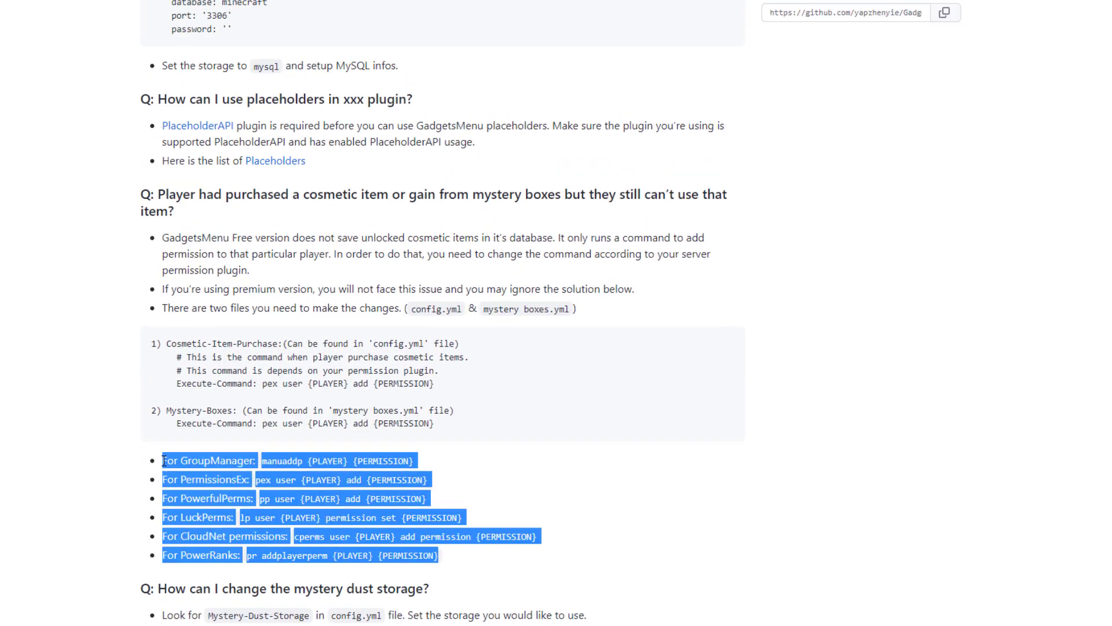
left_click(266, 465)
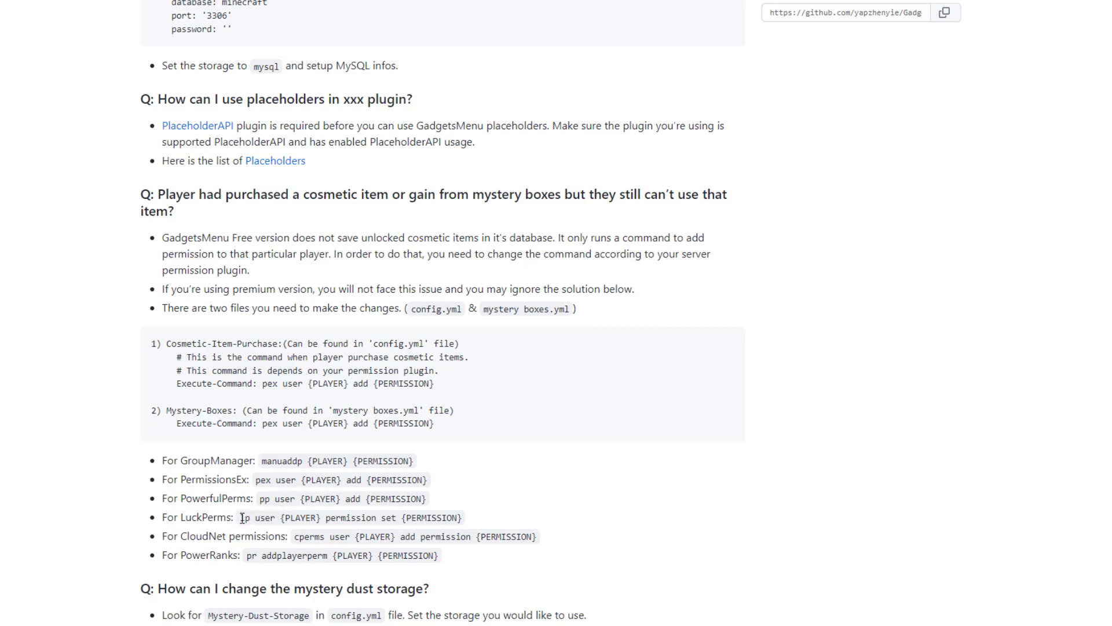
Copy the LuckPerms command lp user {PLAYER} permission set {PERMISSION} from the FAQ and switch to the ServerMiner File Manager
left_click_drag(242, 517, 470, 524)
right_click(441, 519)
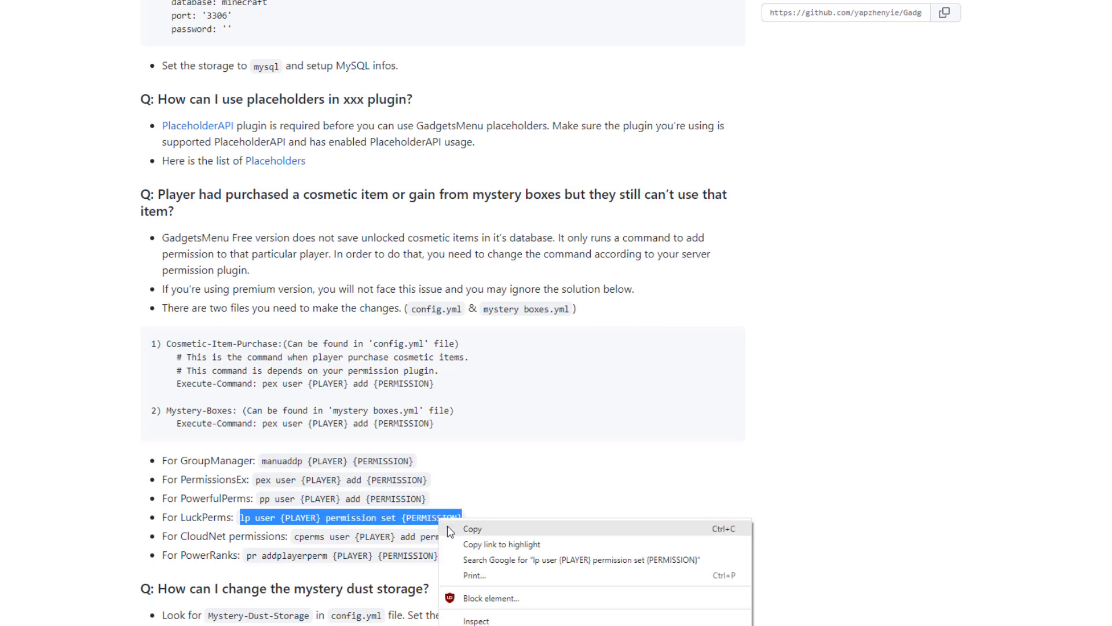
left_click(472, 529)
left_click(472, 502)
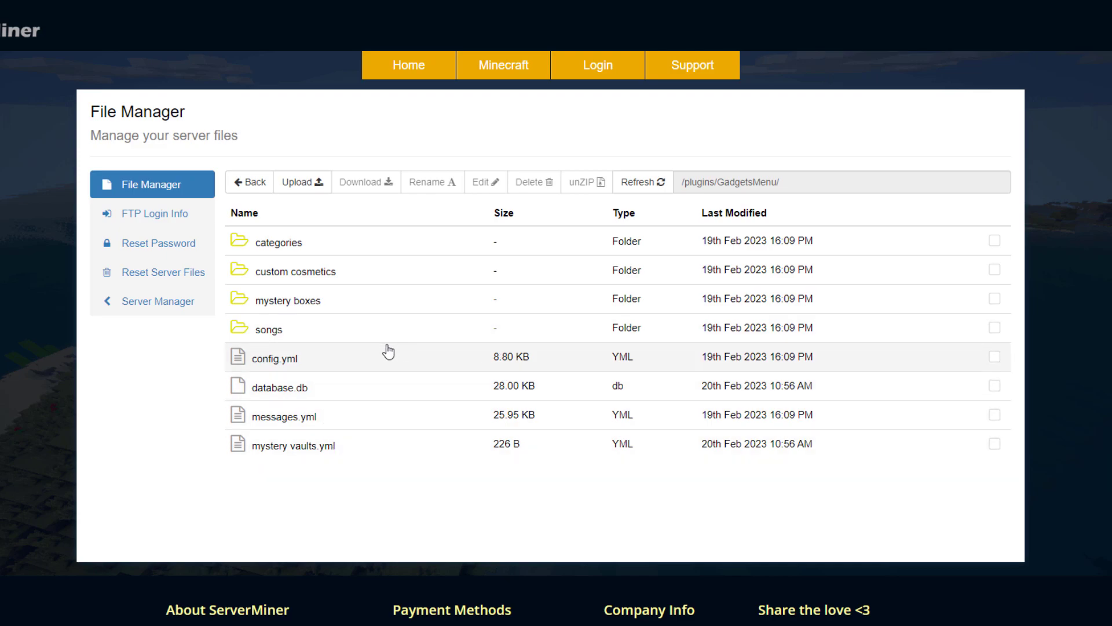
Open GadgetsMenu's config.yml and set the Cosmetic-Item-Purchase Execute-Command to lp user {PLAYER} permission set {PERMISSION}
double_click(309, 362)
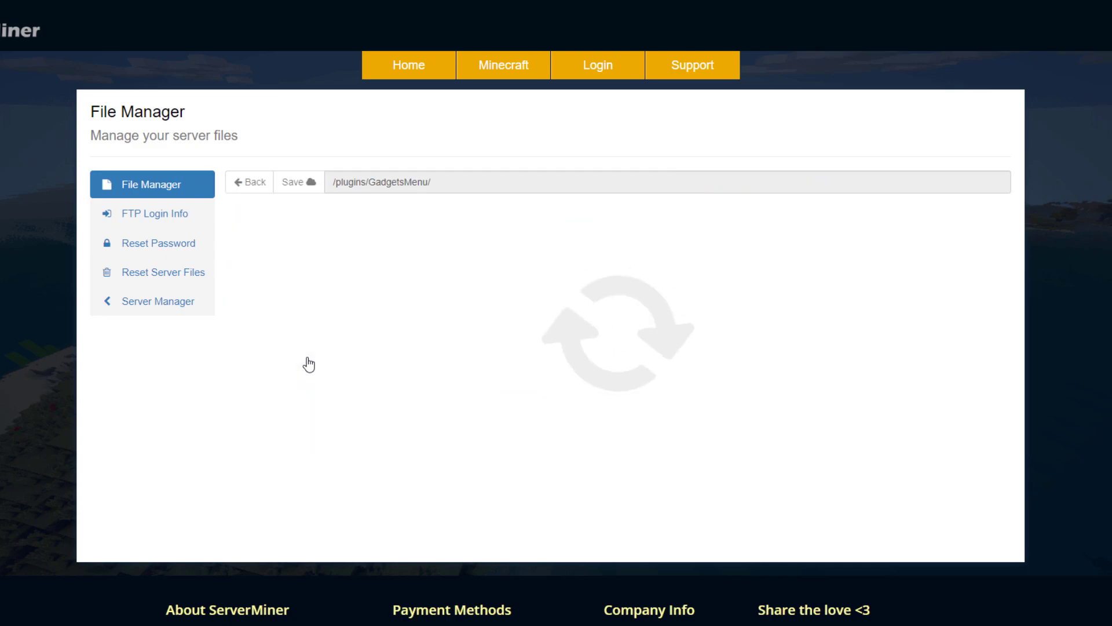
scroll(403, 385, "down", 3)
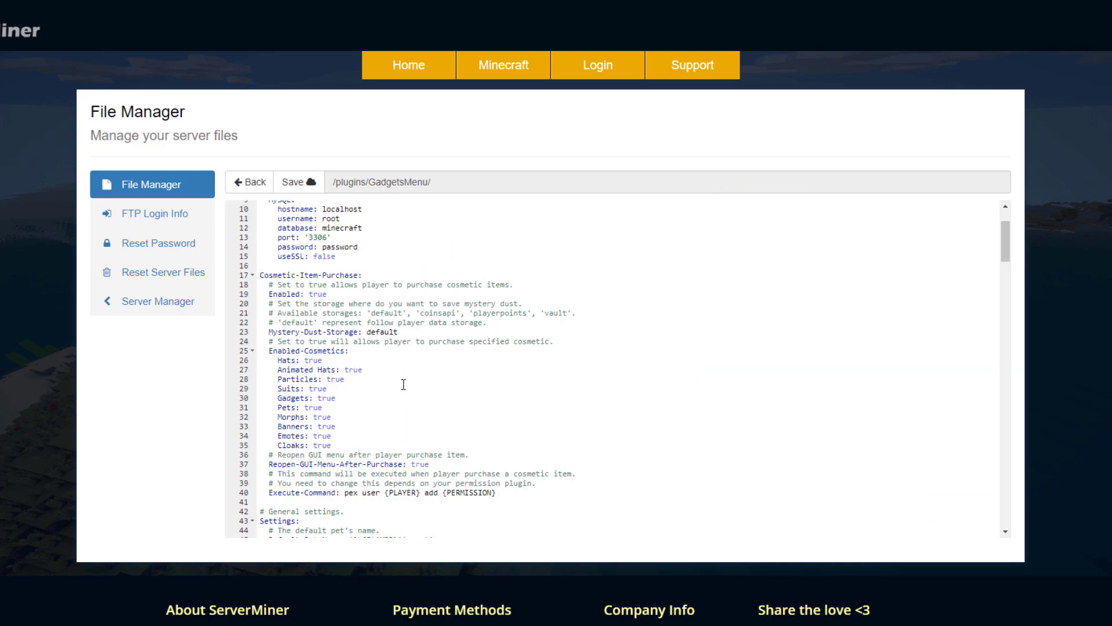
scroll(404, 385, "down", 1)
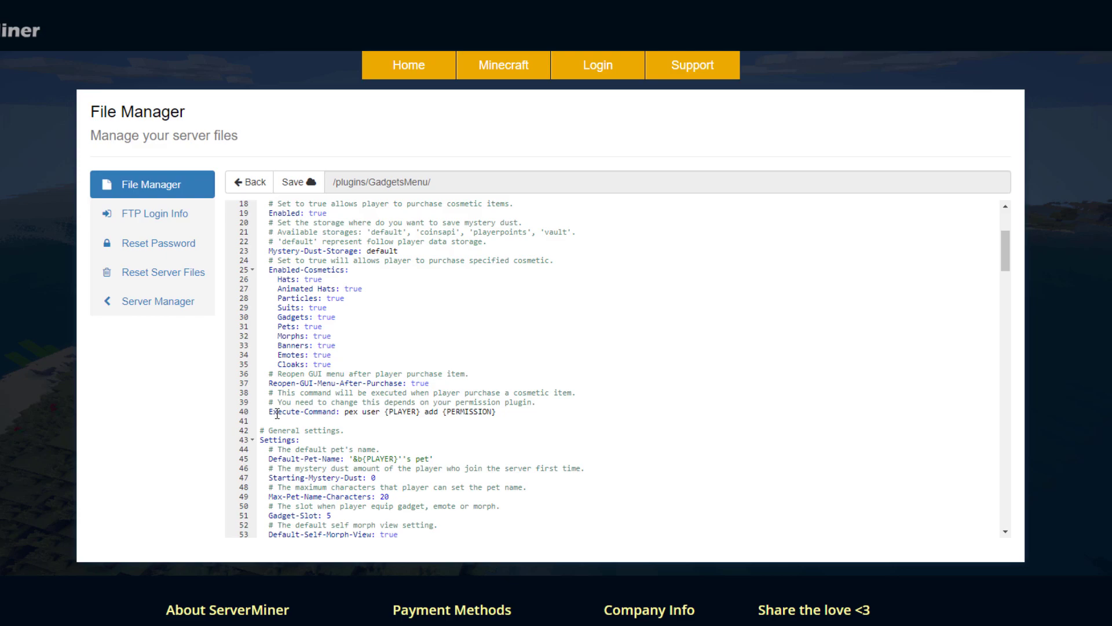
left_click_drag(269, 412, 344, 413)
left_click(495, 420)
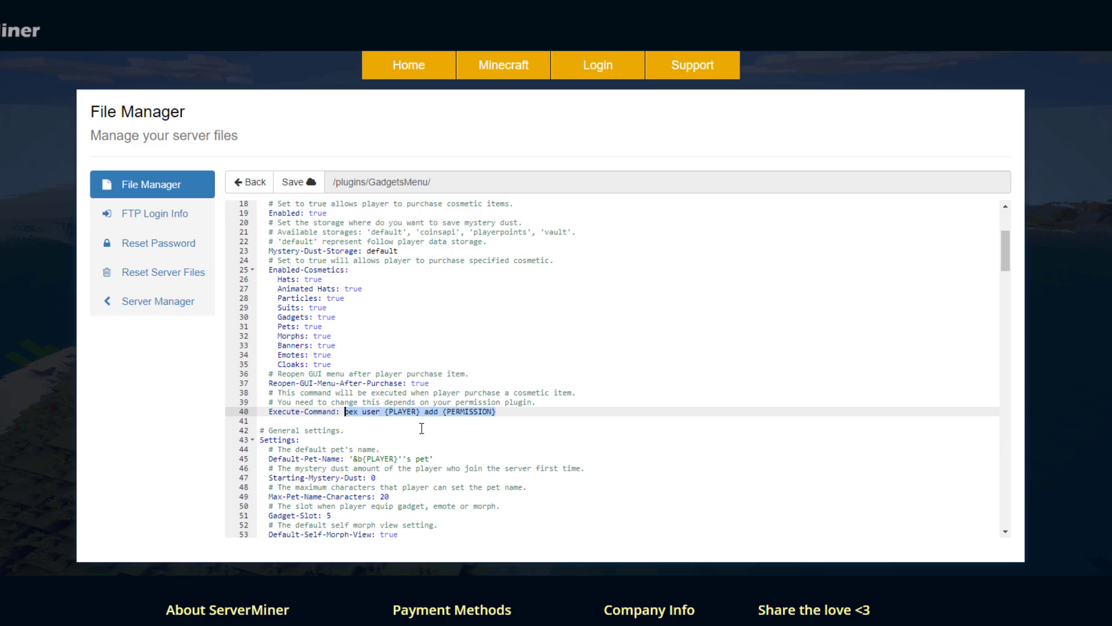
key("ctrl+v")
left_click(469, 440)
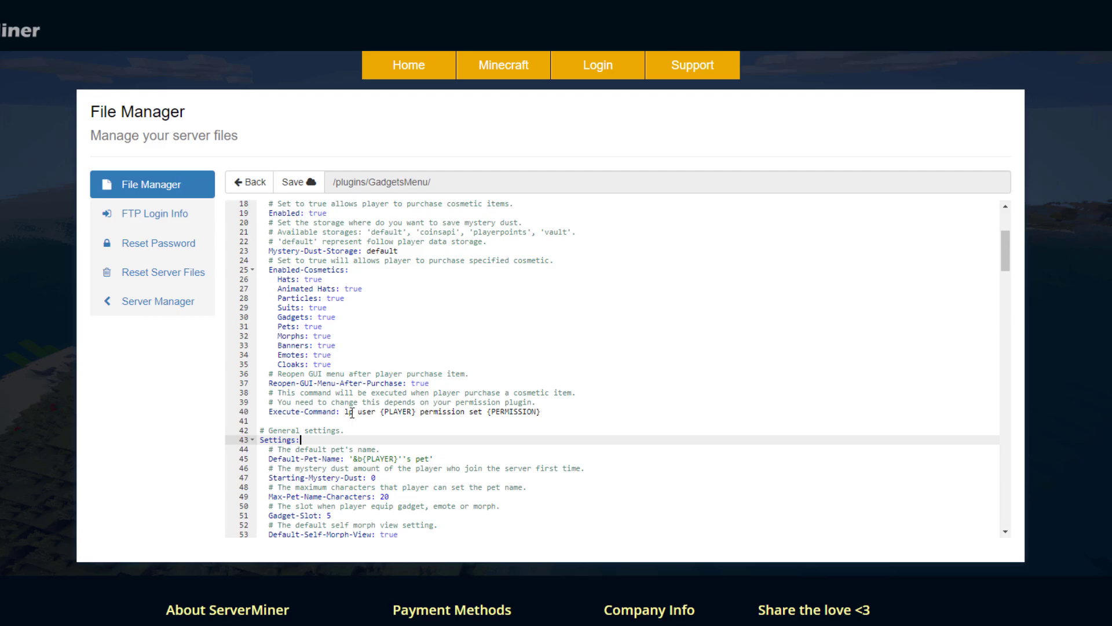
Compare the edited command with the FAQ's instructions for both files and save config.yml
key("ctrl+Tab")
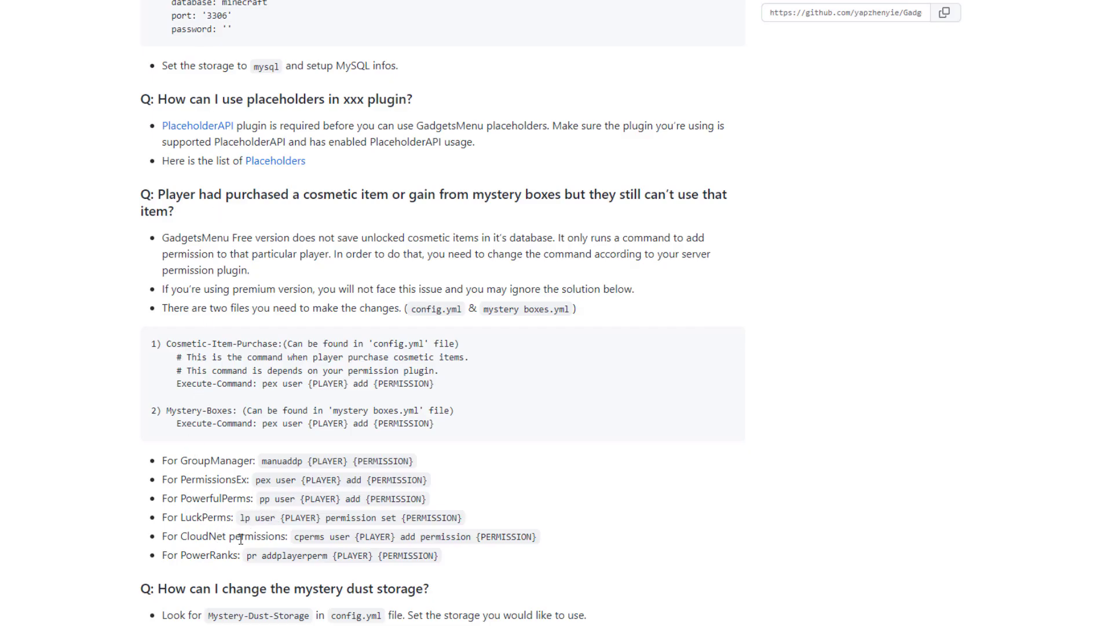
key("ctrl+Tab")
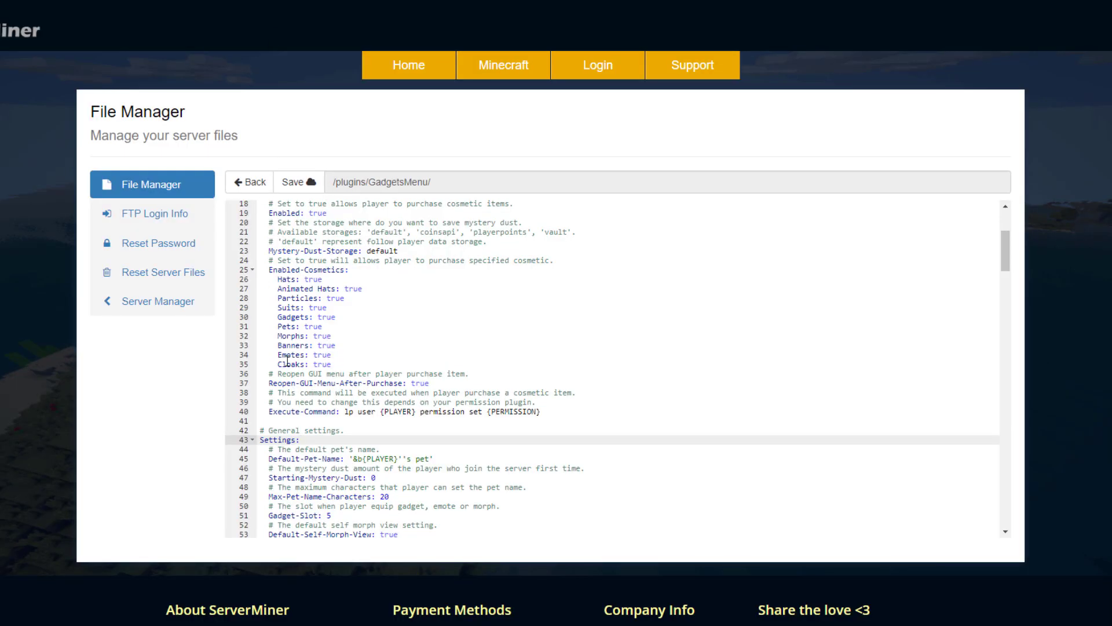
key("ctrl+Tab")
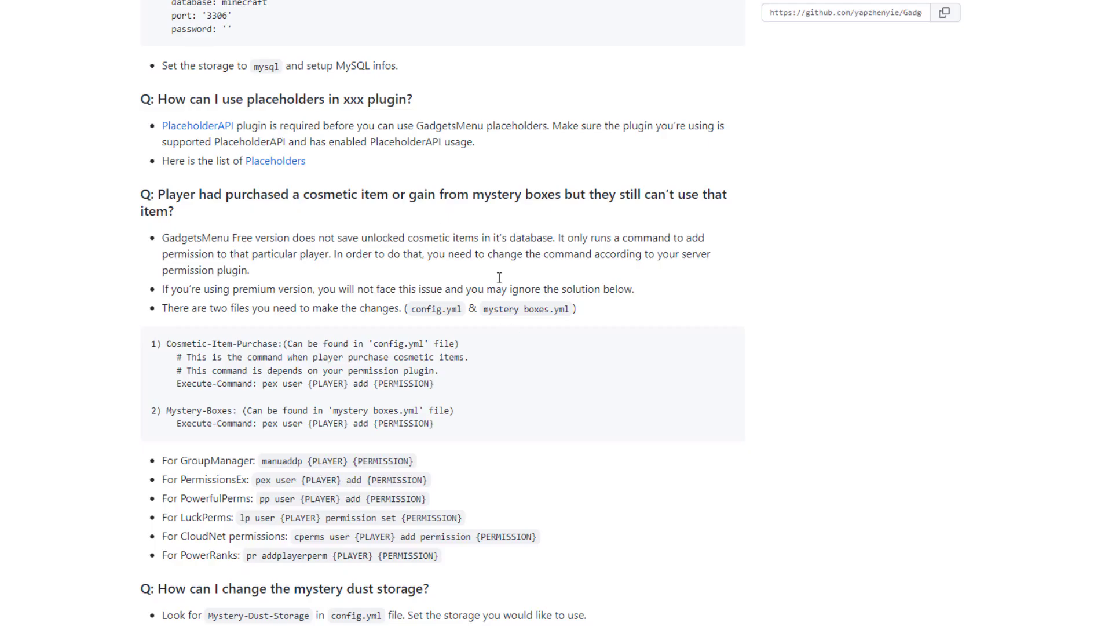
key("ctrl+Tab")
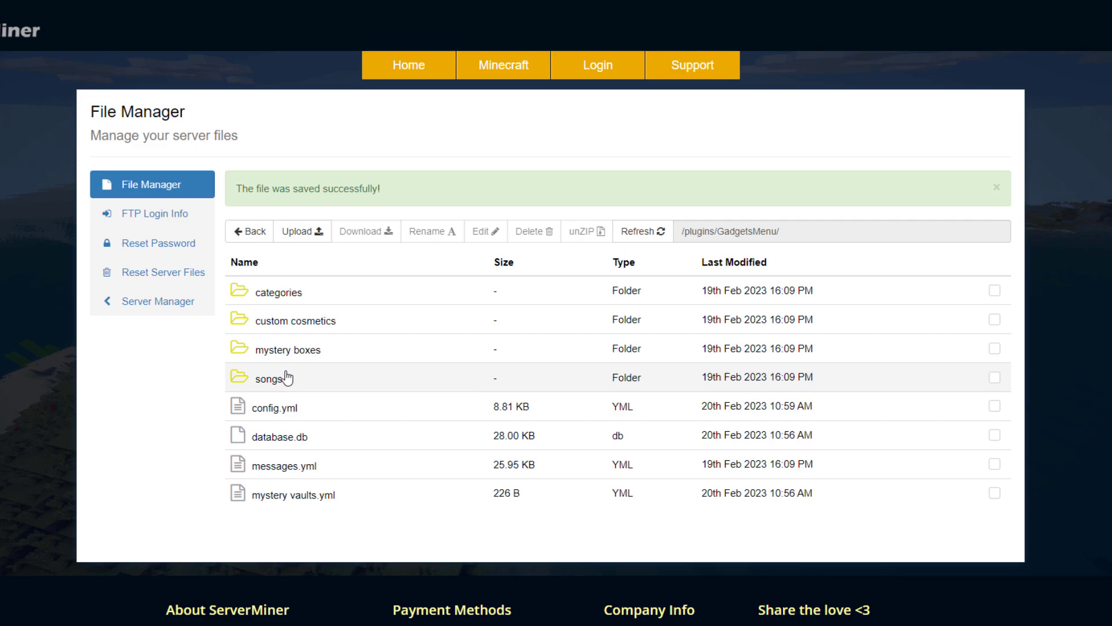
Open the settings file in the mystery boxes folder, select its Execute-Command value, look through the loot settings, and save the file
left_click(297, 359)
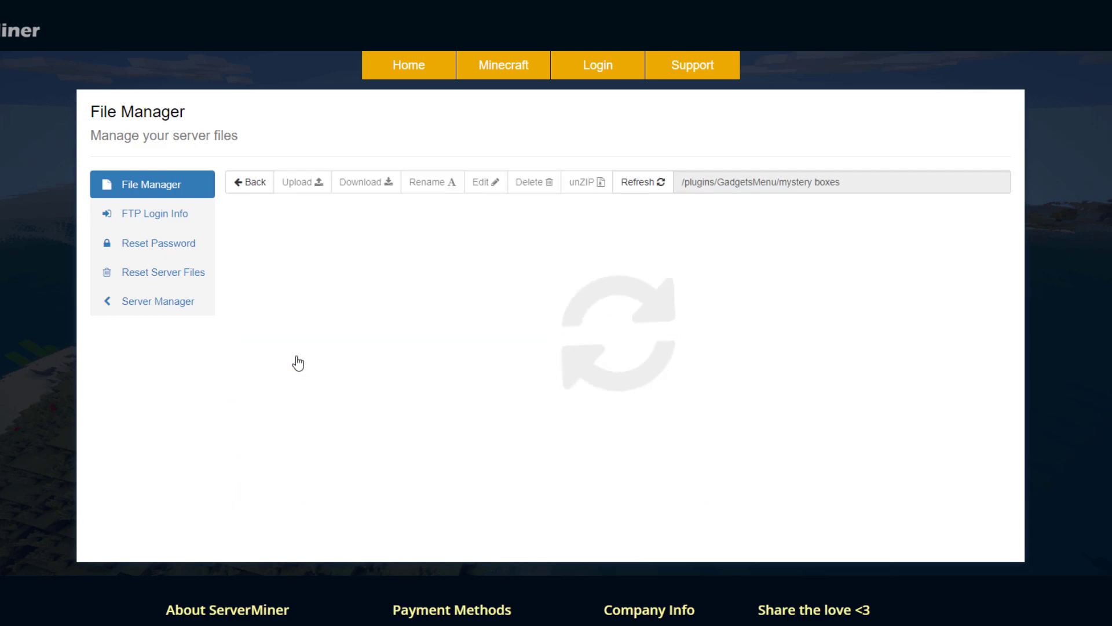
double_click(285, 282)
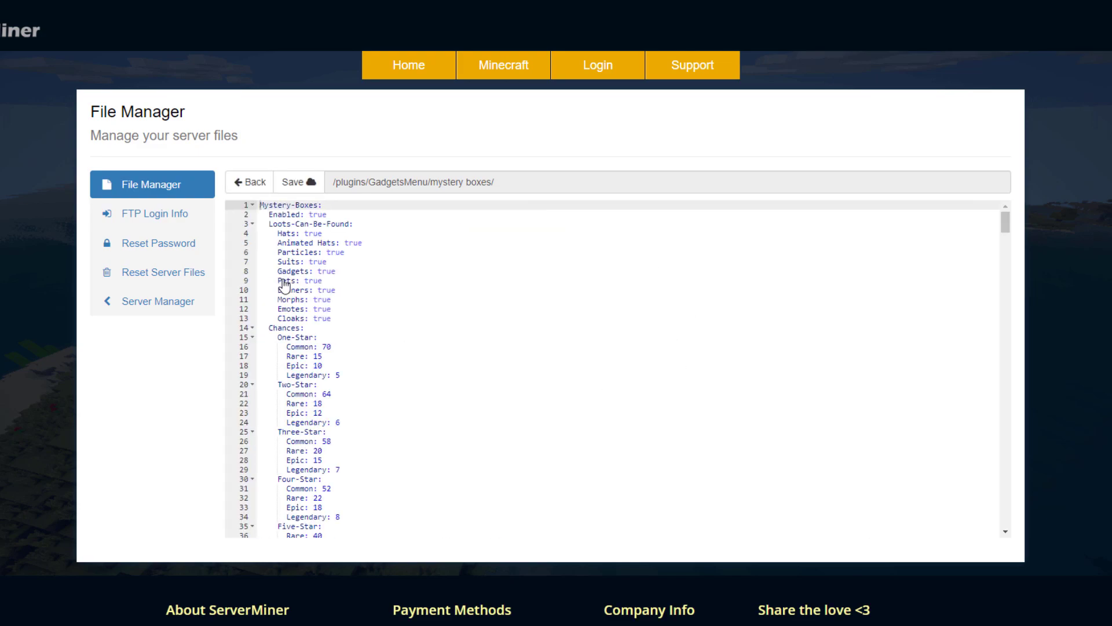
scroll(483, 409, "down", 3)
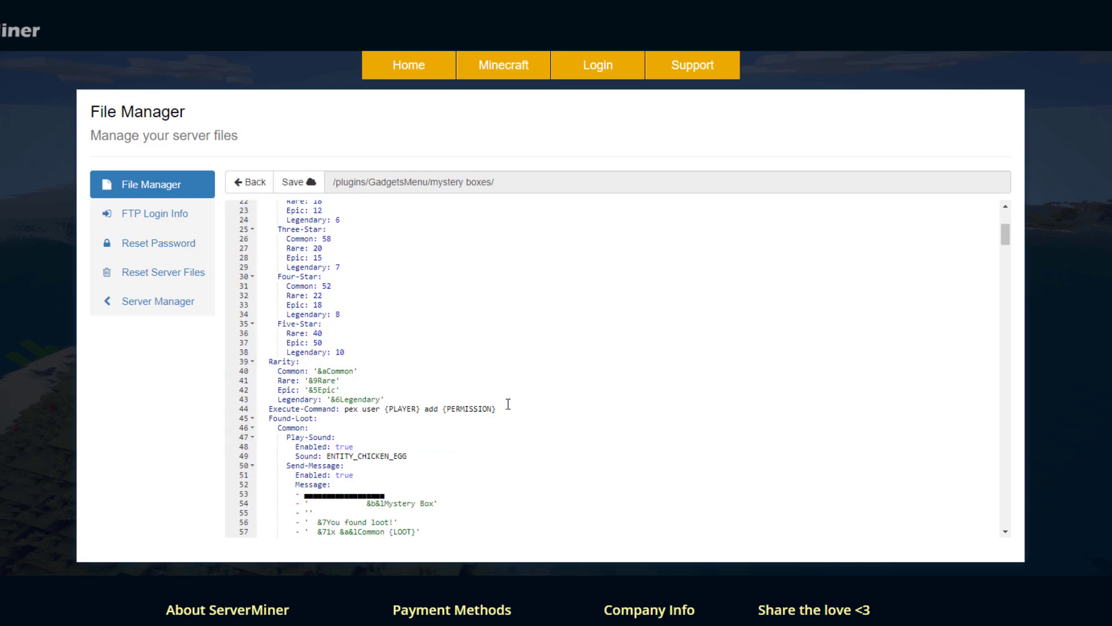
left_click_drag(500, 408, 345, 409)
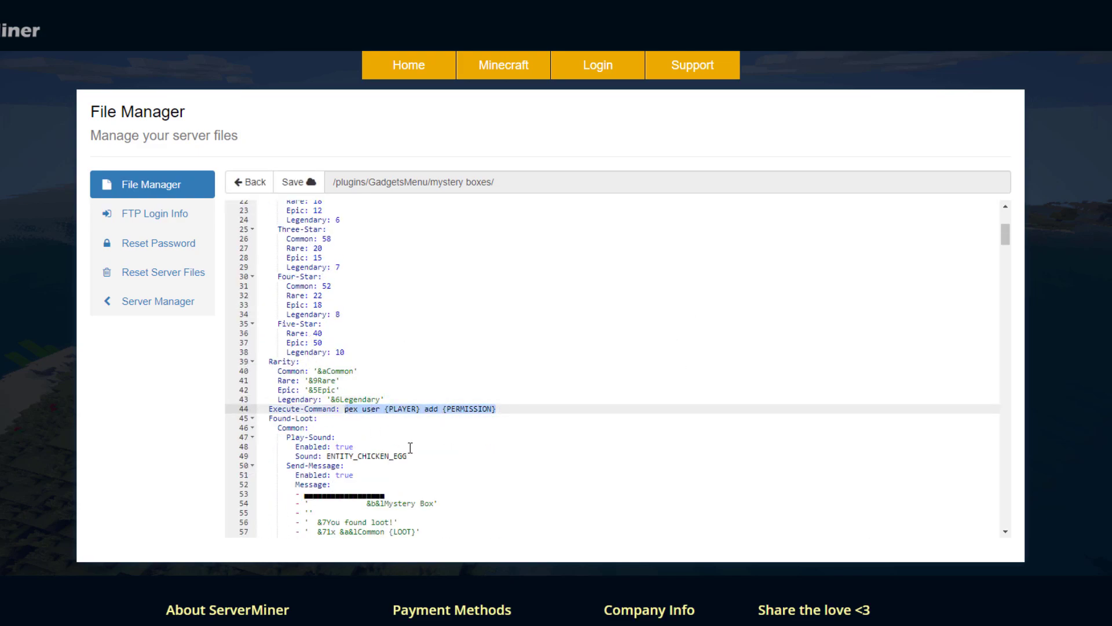
scroll(410, 447, "down", 9)
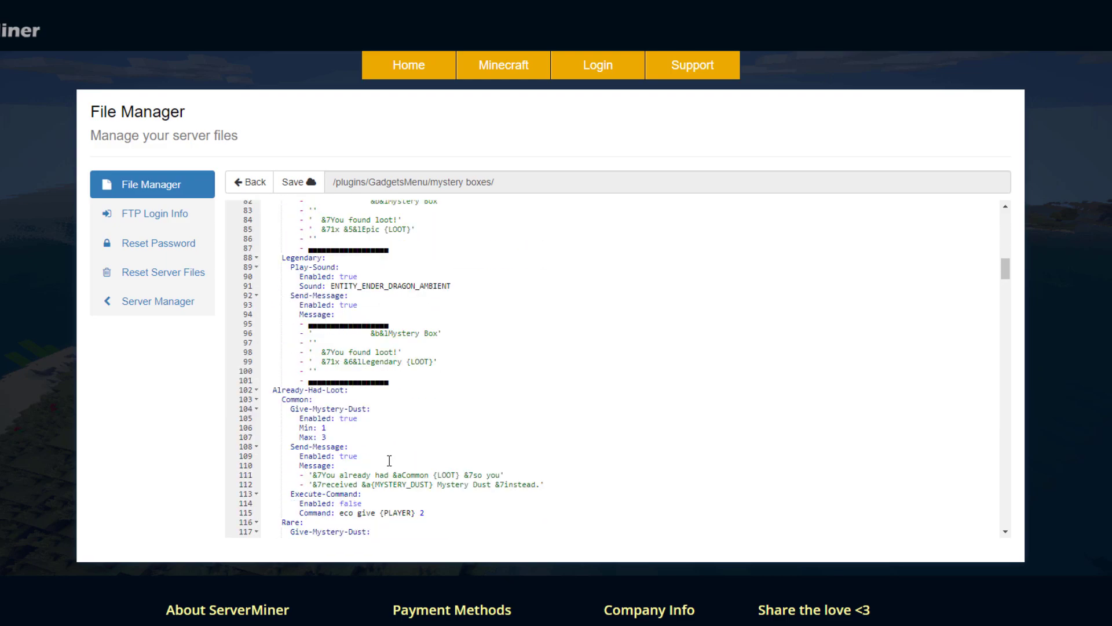
scroll(389, 461, "down", 5)
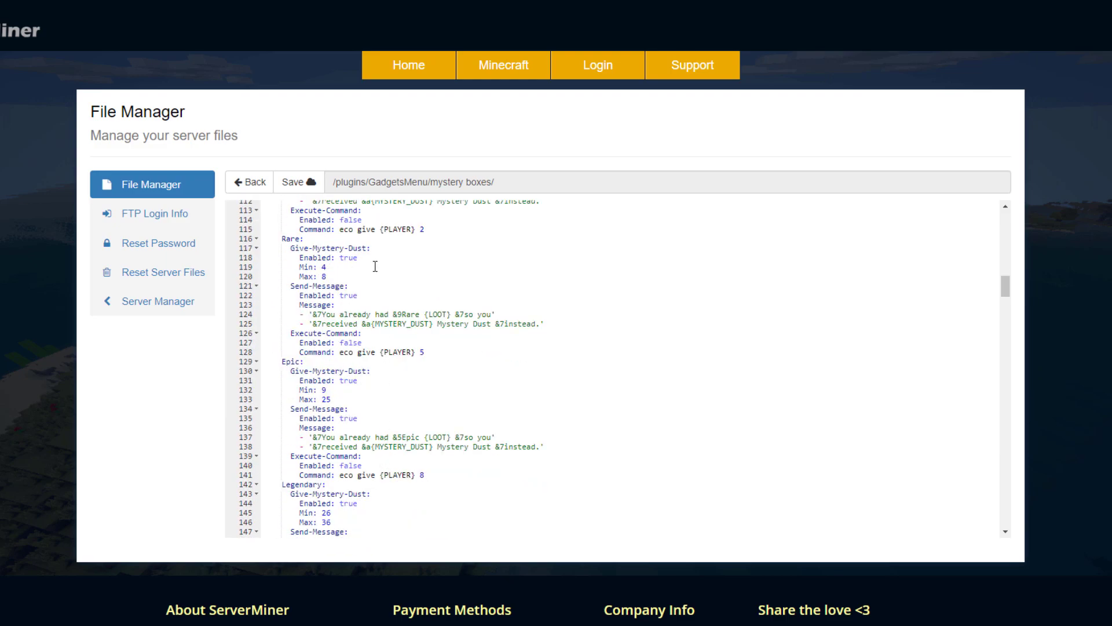
left_click(295, 184)
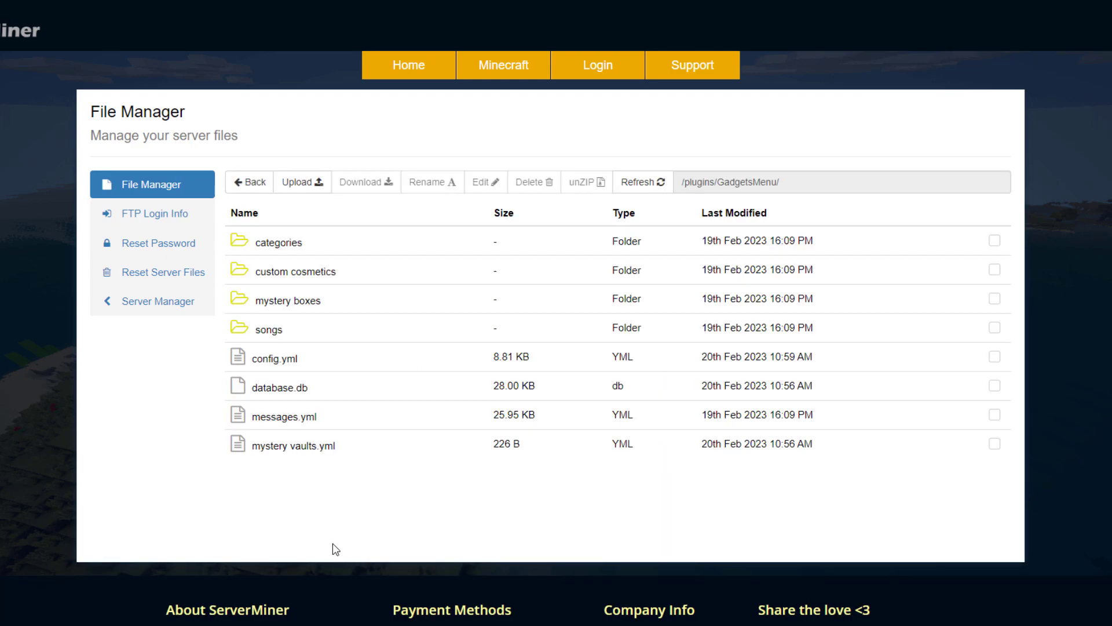
Reopen config.yml and examine the Player-Data storage, MySQL and Cosmetic-Item-Purchase settings
double_click(306, 363)
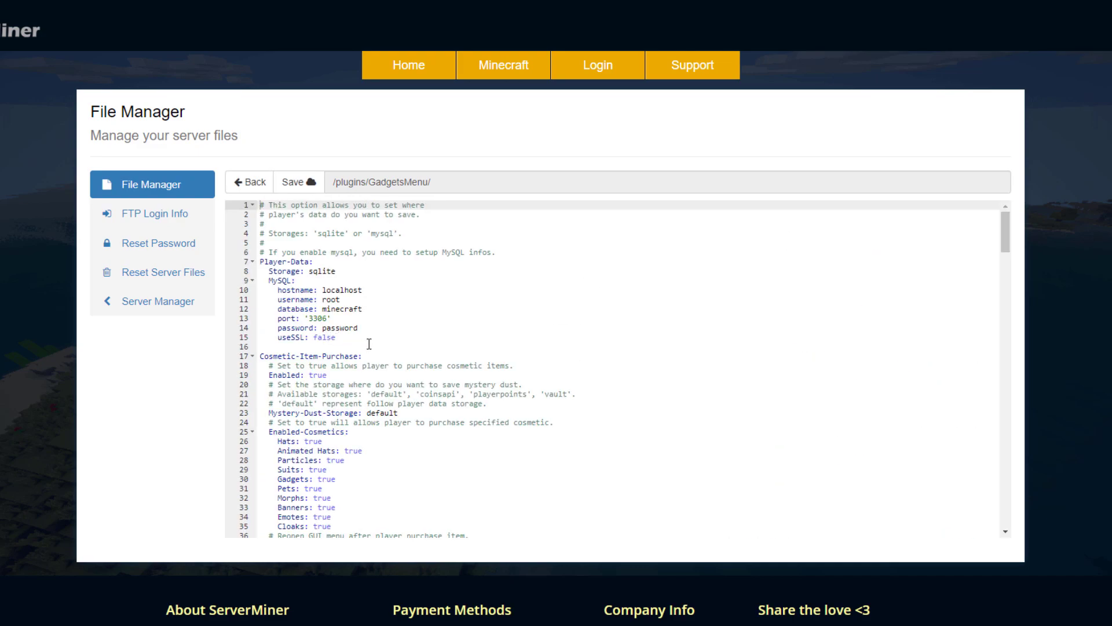
left_click_drag(369, 341, 293, 253)
left_click(300, 264)
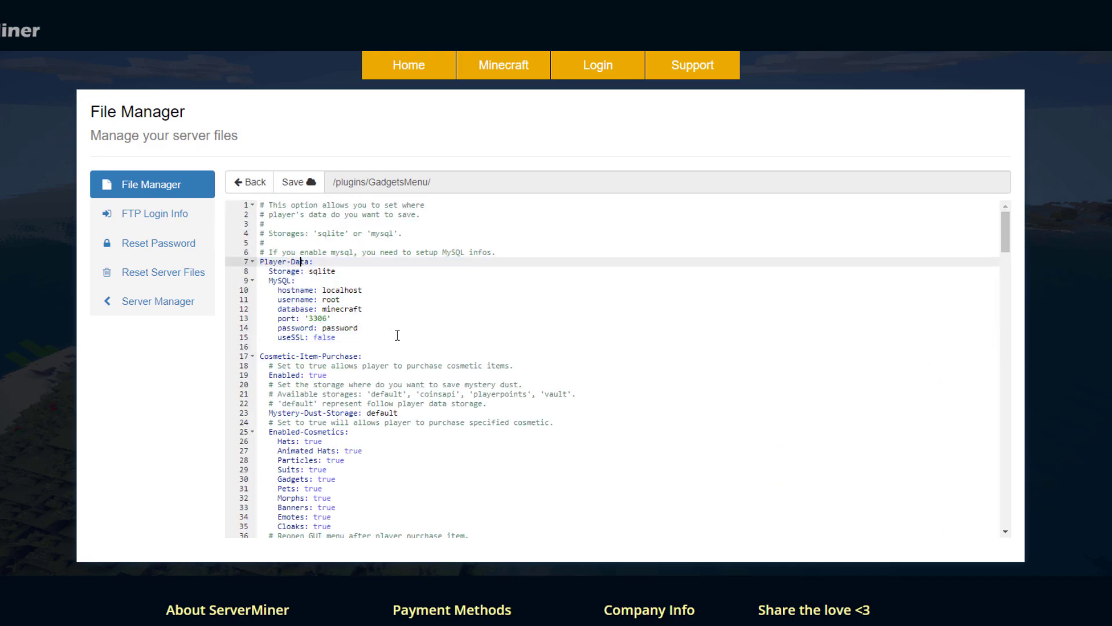
scroll(377, 394, "down", 2)
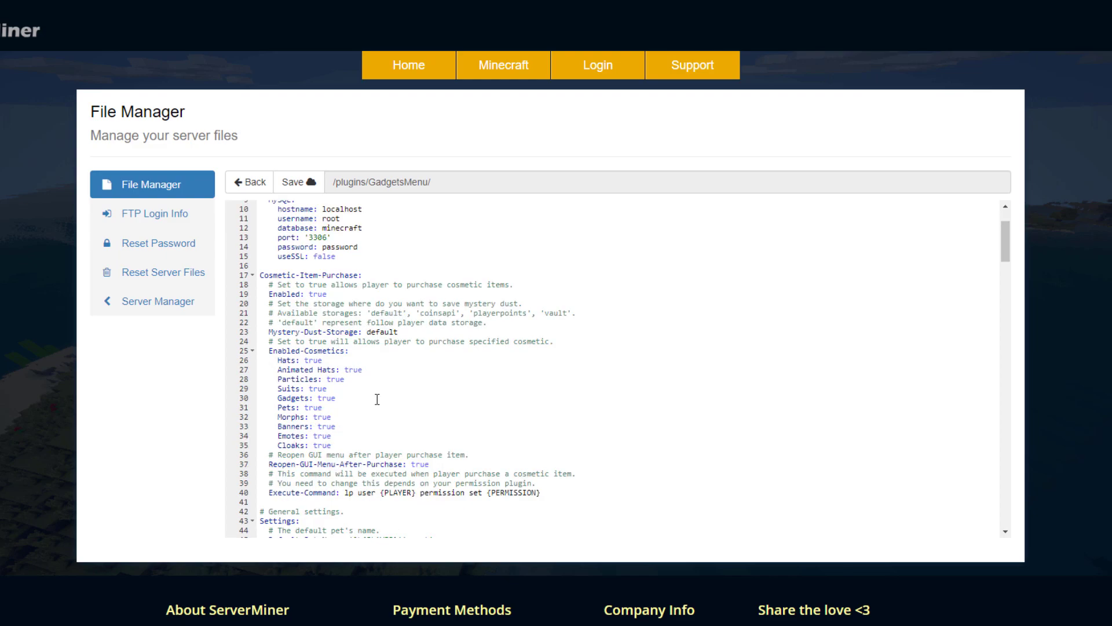
scroll(377, 399, "down", 1)
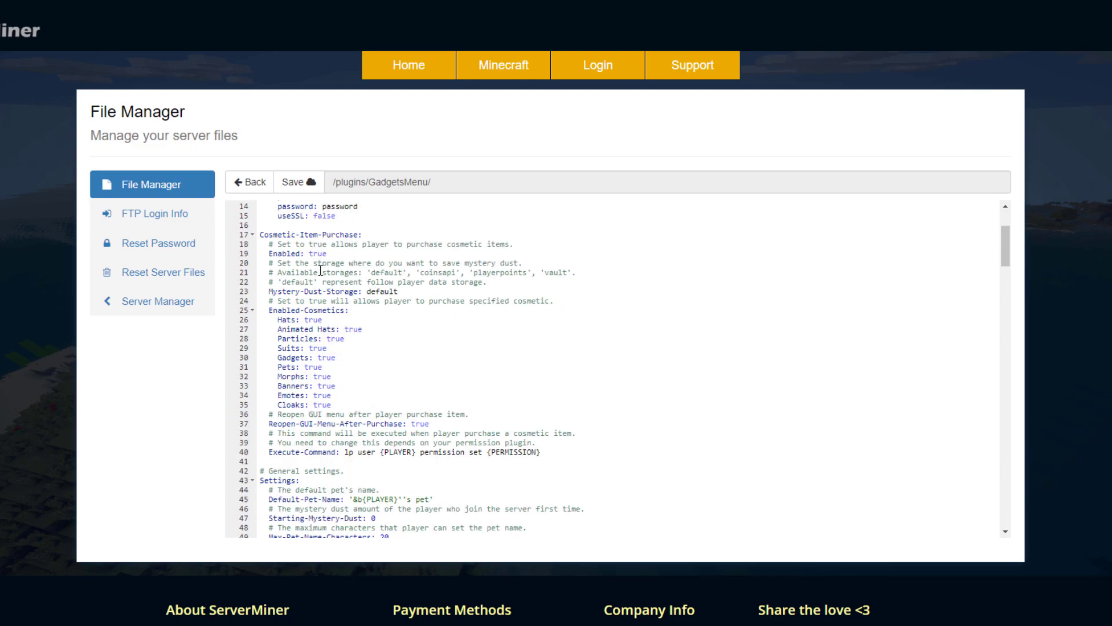
scroll(393, 385, "down", 1)
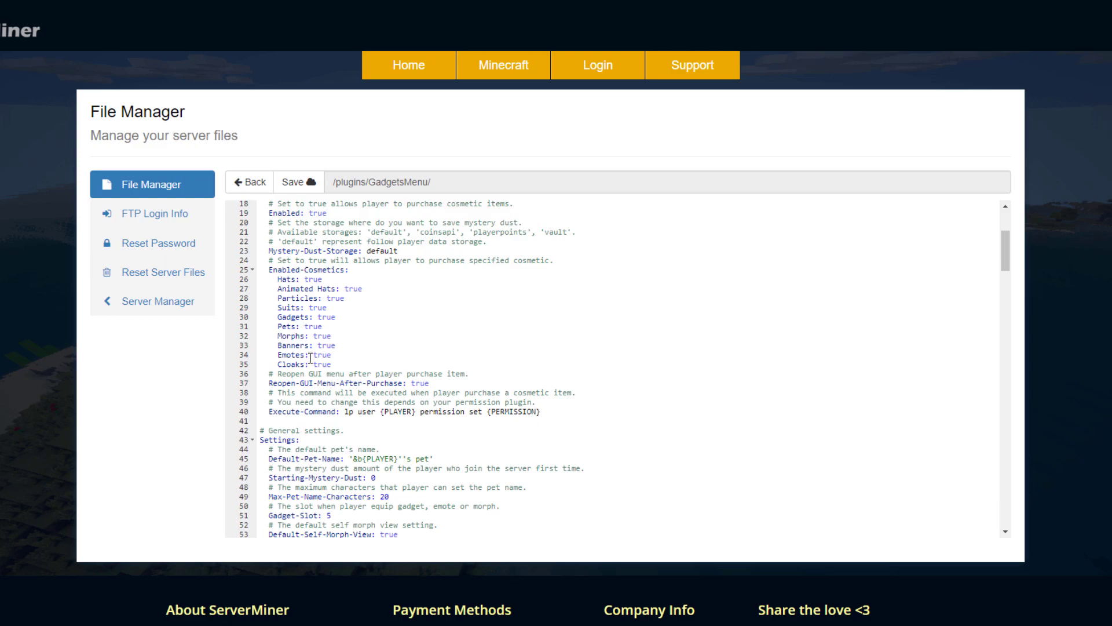
Examine the general, Menu-Item, Enabled-Worlds, Disabled-Cosmetics and Permission settings in config.yml
scroll(307, 367, "down", 5)
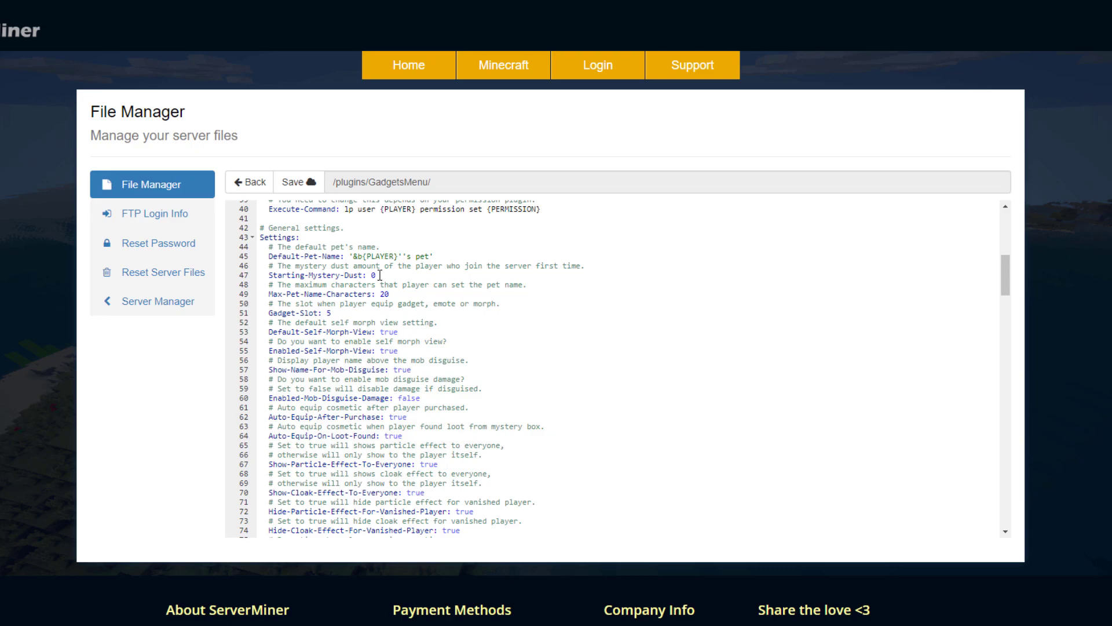
scroll(354, 356, "down", 3)
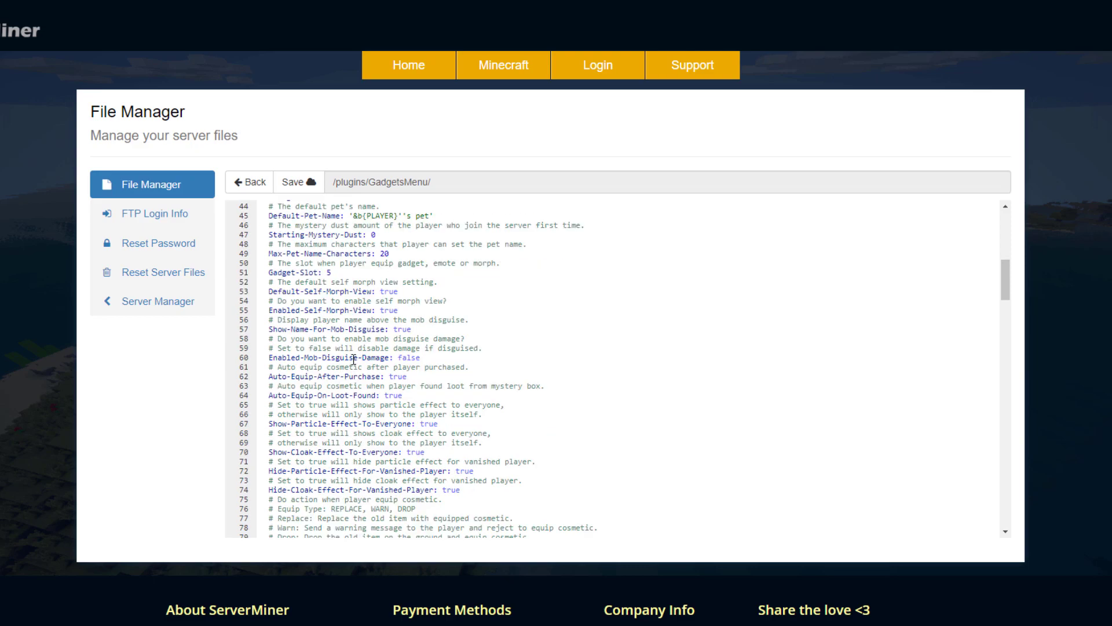
scroll(356, 355, "down", 6)
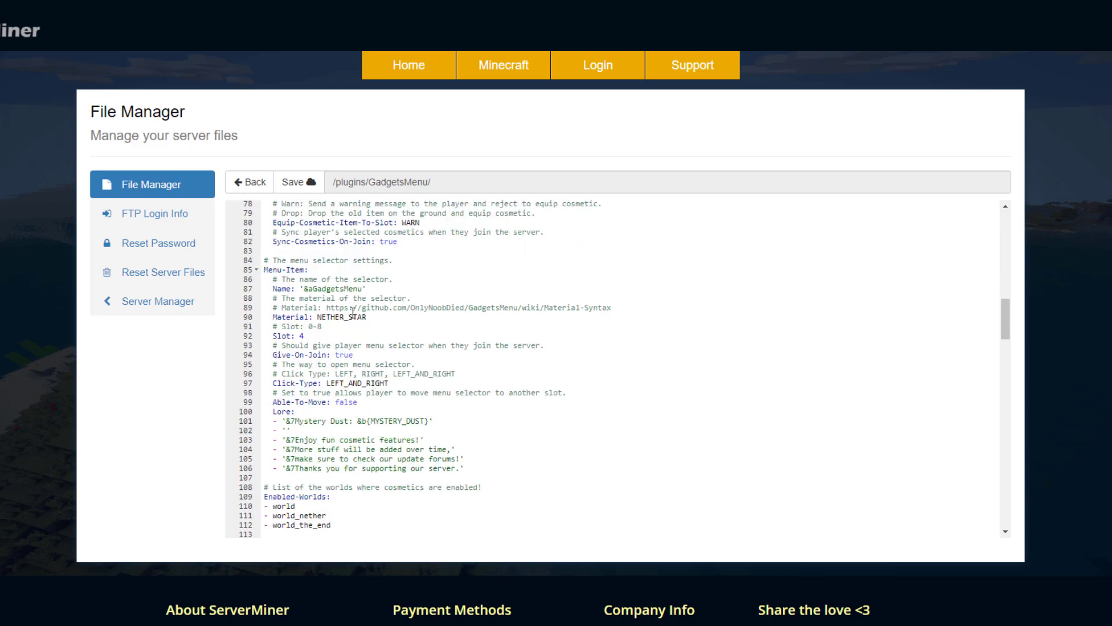
scroll(357, 380, "down", 4)
scroll(375, 427, "down", 2)
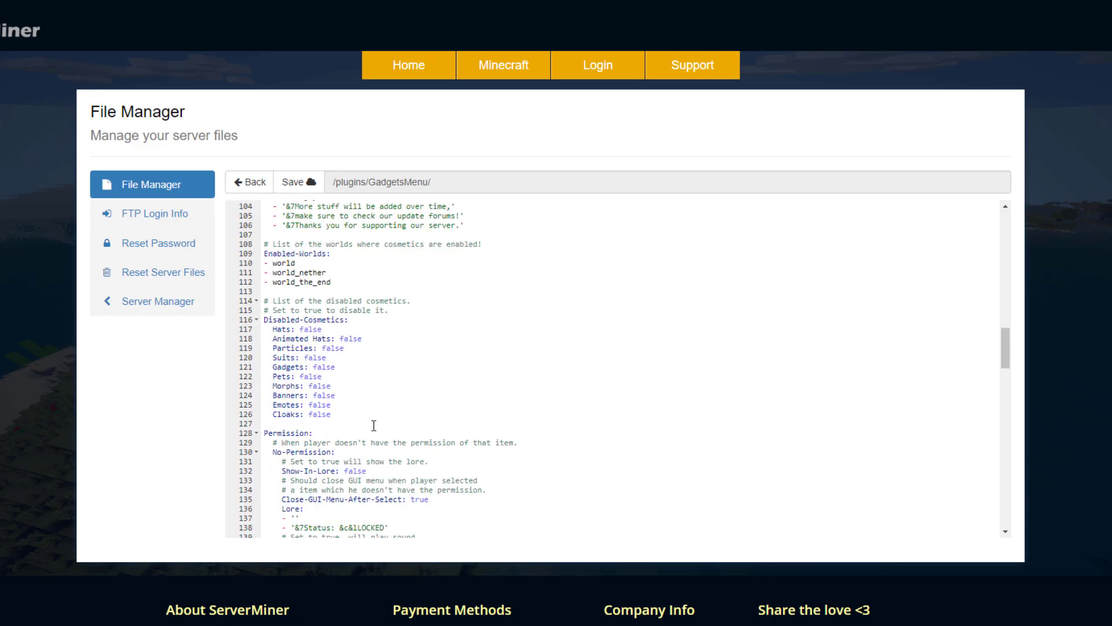
scroll(373, 425, "down", 9)
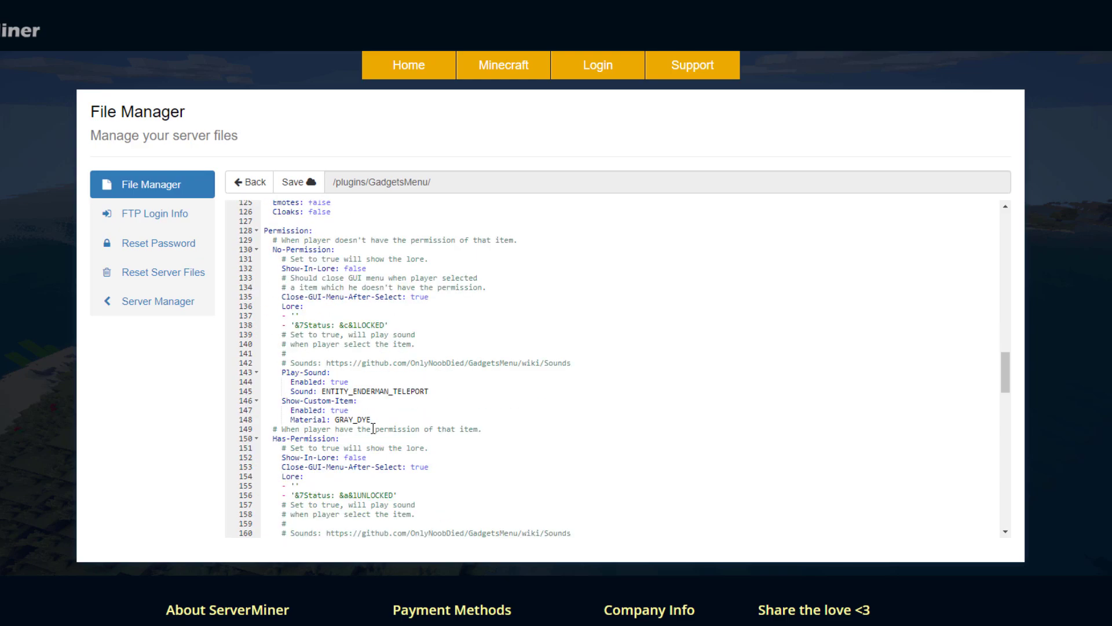
scroll(372, 428, "down", 13)
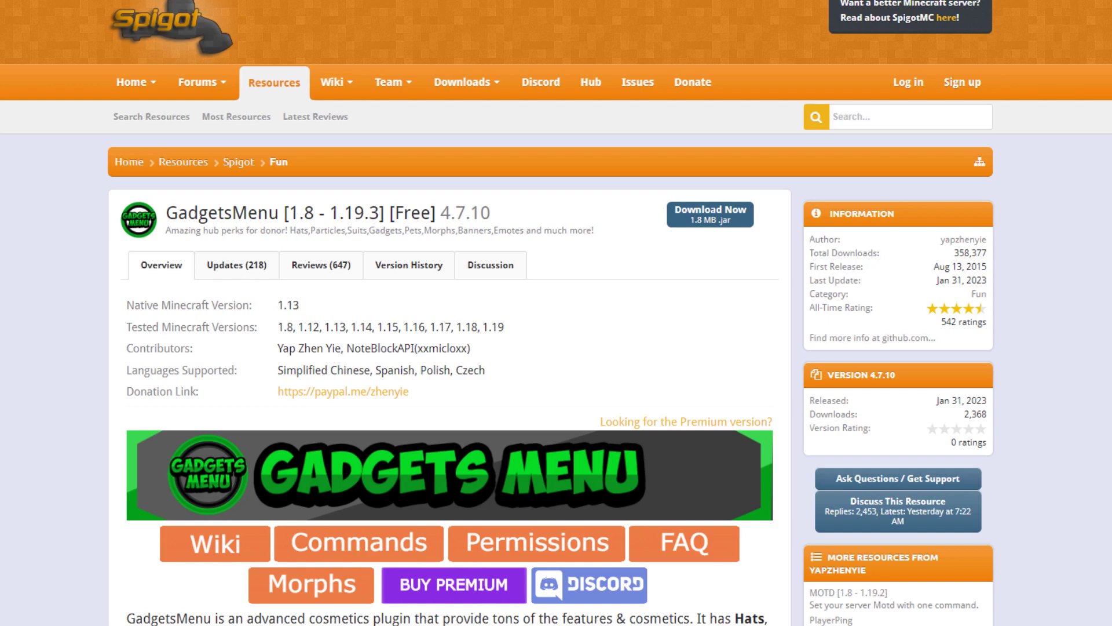
Look over the overview of the GadgetsMenu resource page on Spigot
scroll(148, 485, "down", 1)
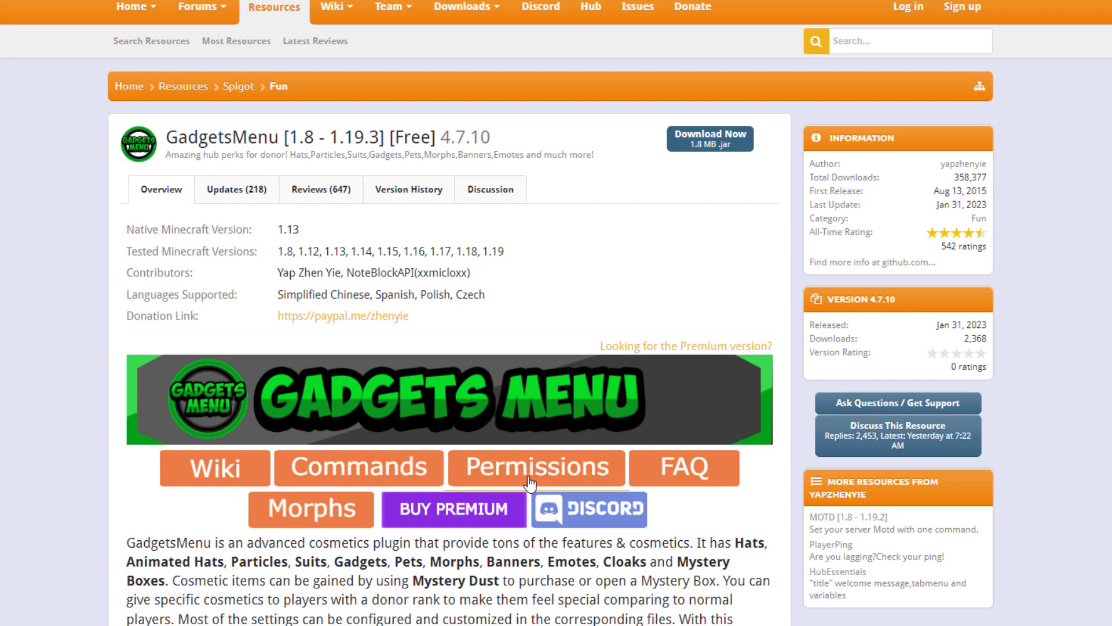
scroll(536, 483, "up", 1)
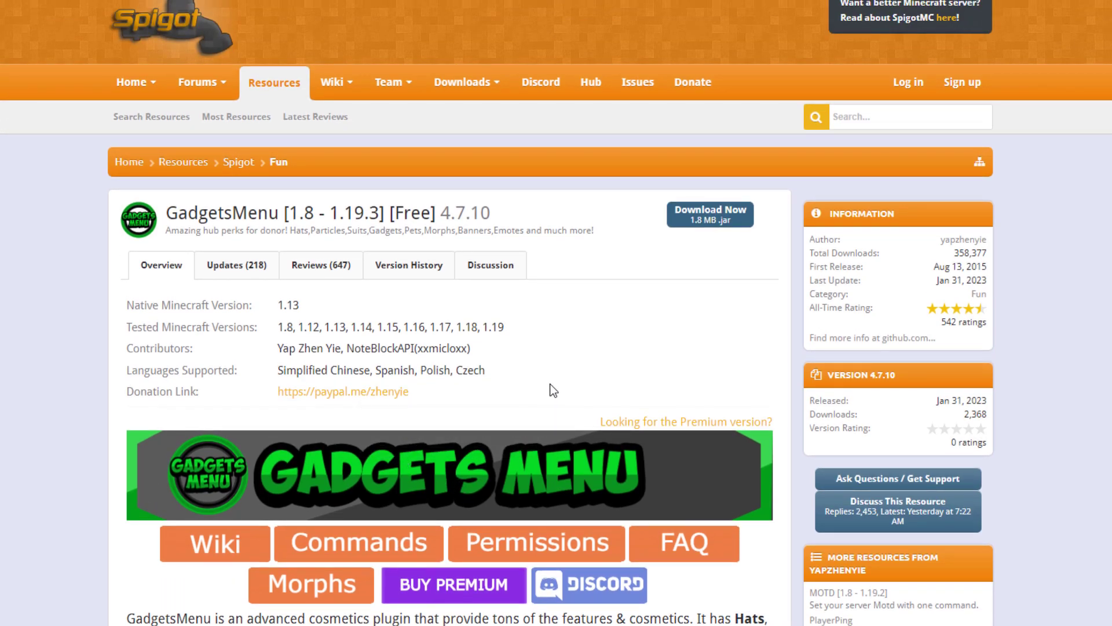